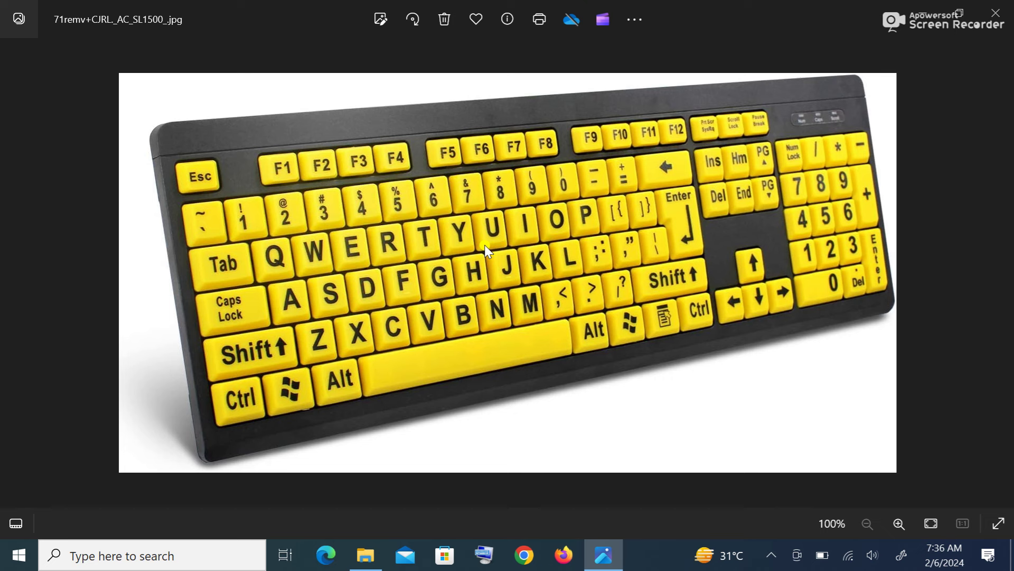
Close the keyboard image, switch to Word and create a blank document.
key(alt+F4)
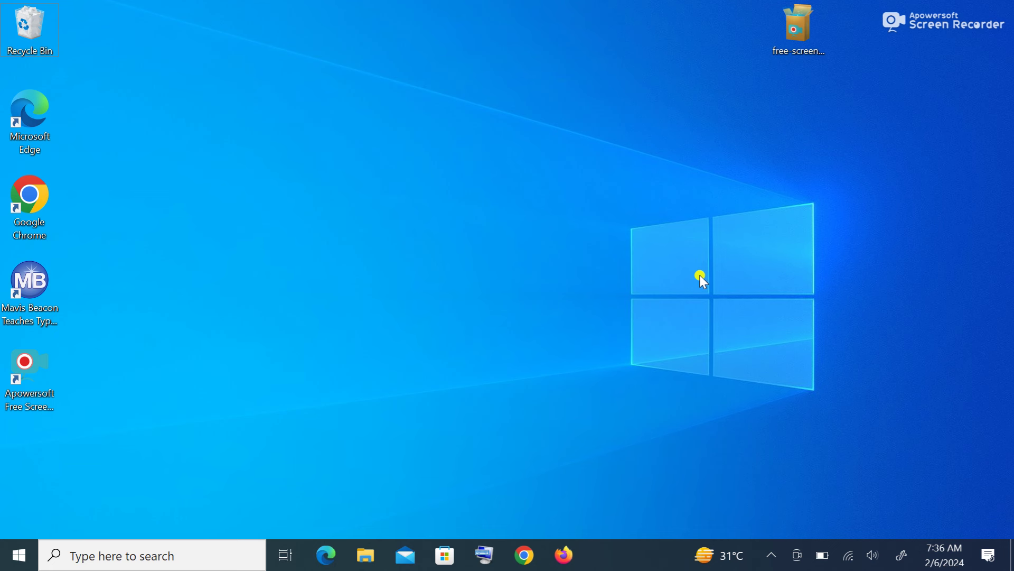
click(119, 557)
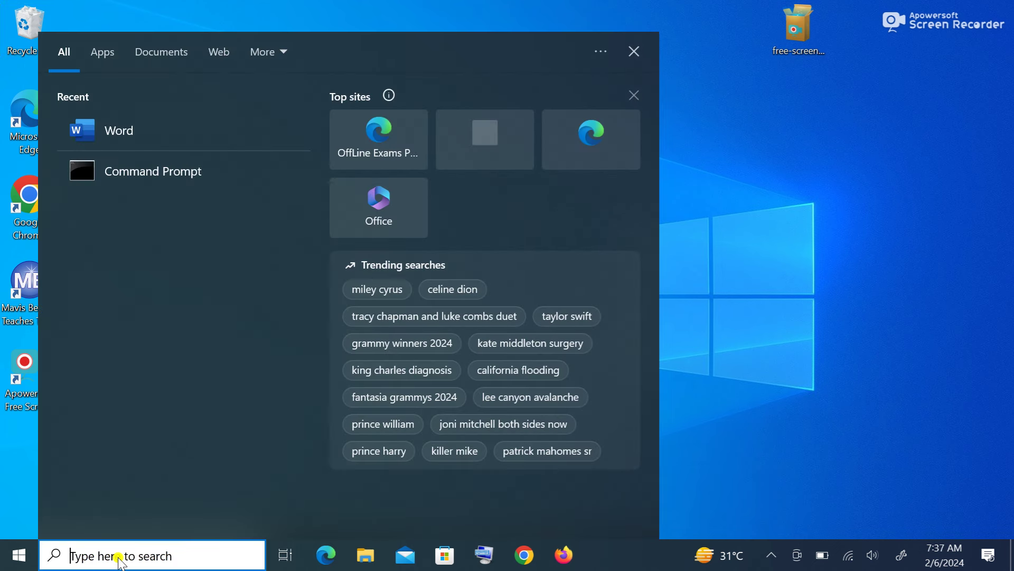
text(word)
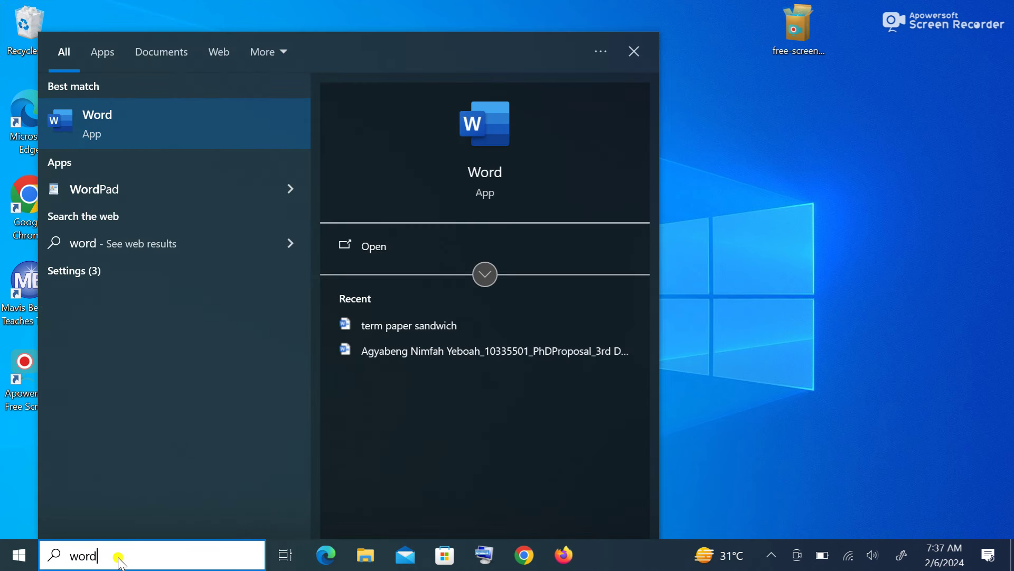
click(165, 136)
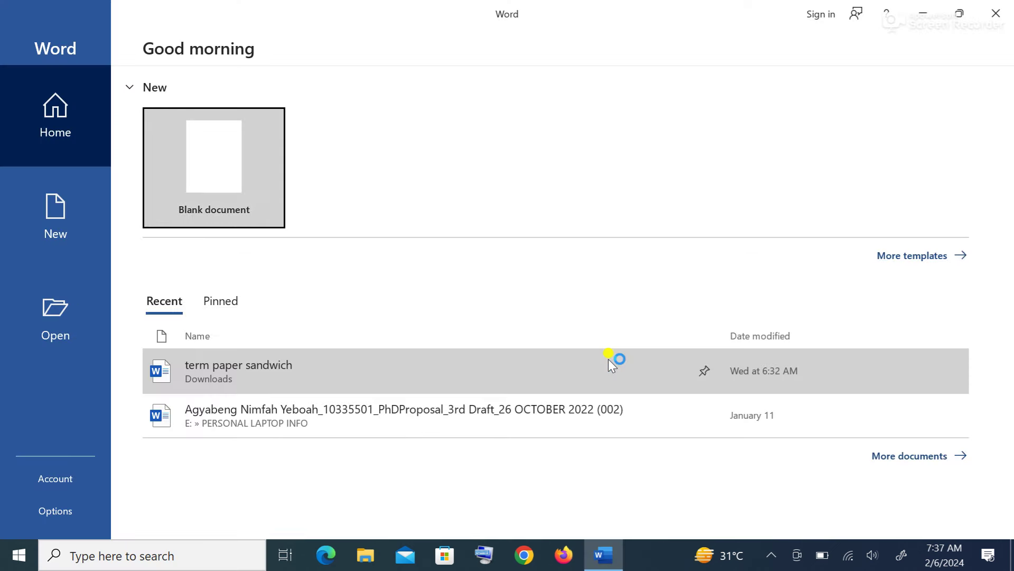
click(214, 168)
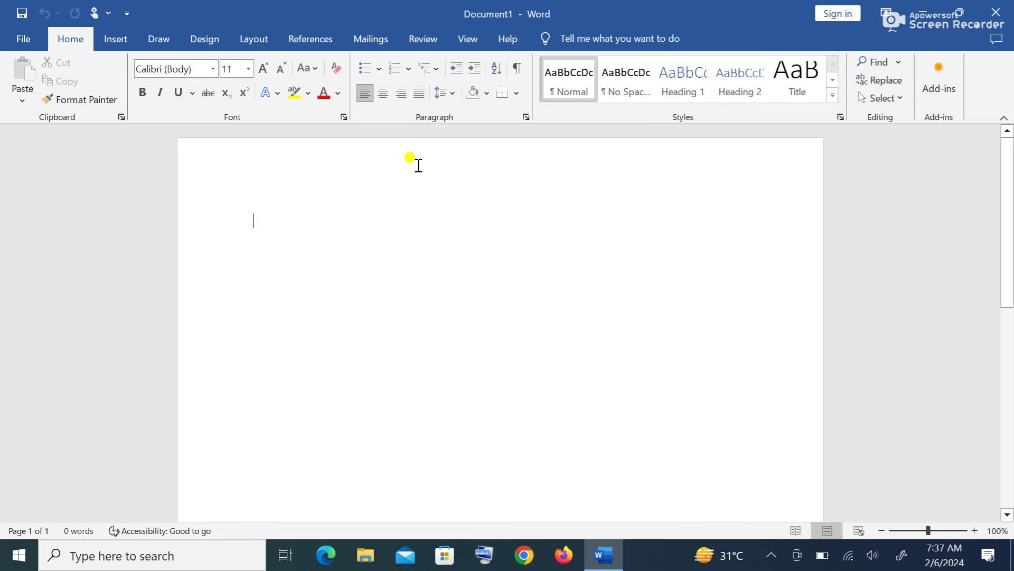
click(115, 42)
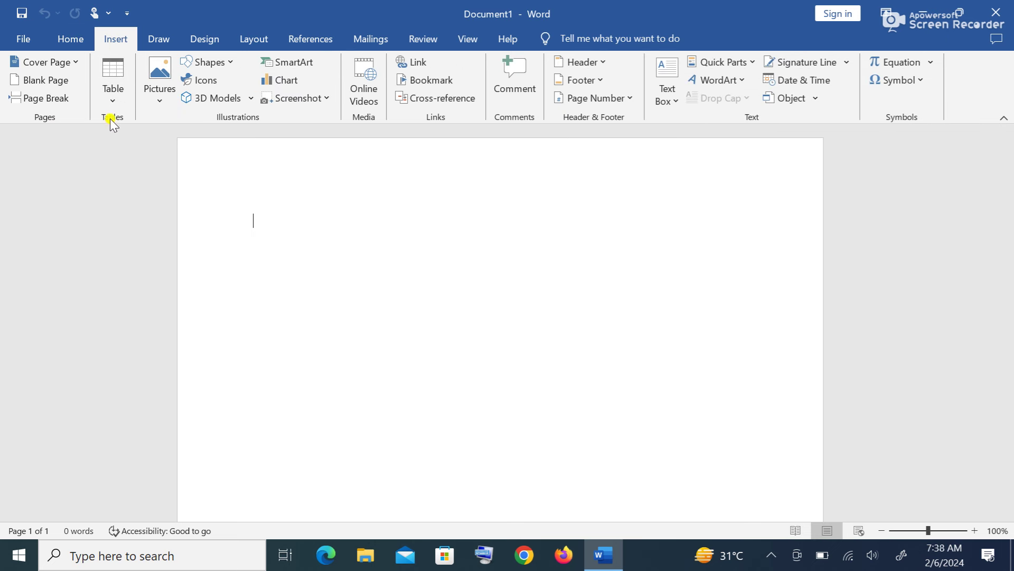
click(159, 42)
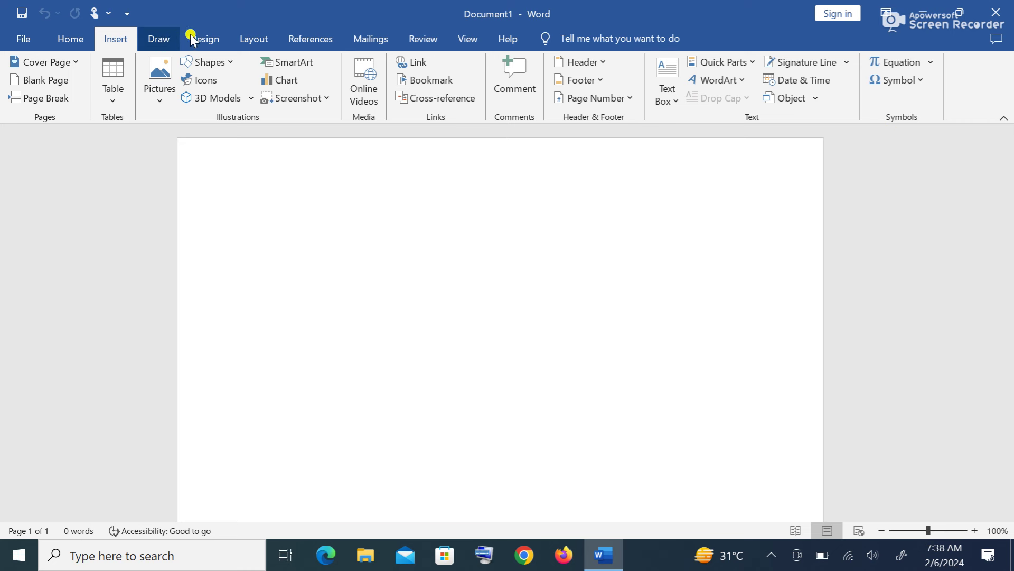
click(72, 42)
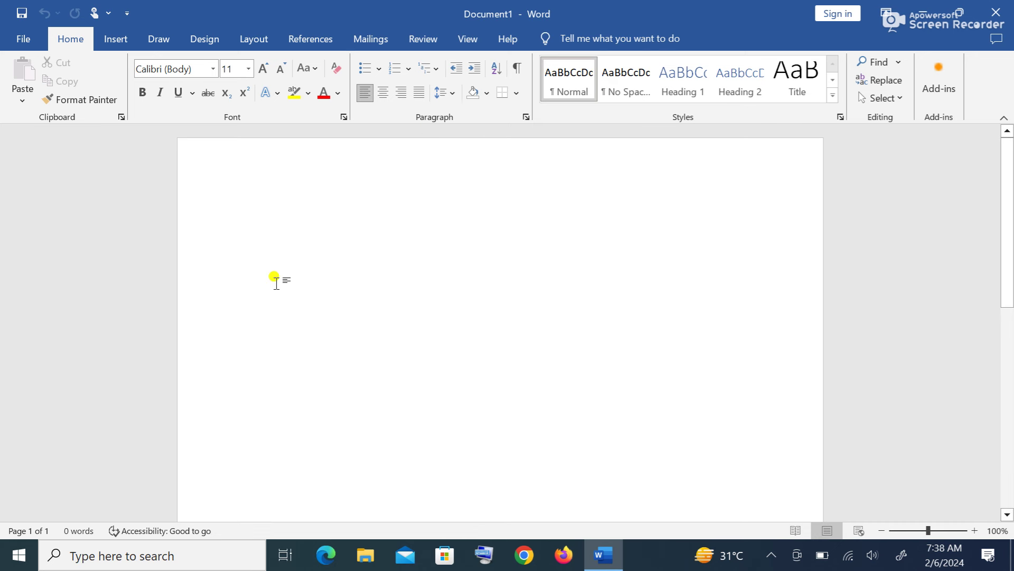
click(116, 39)
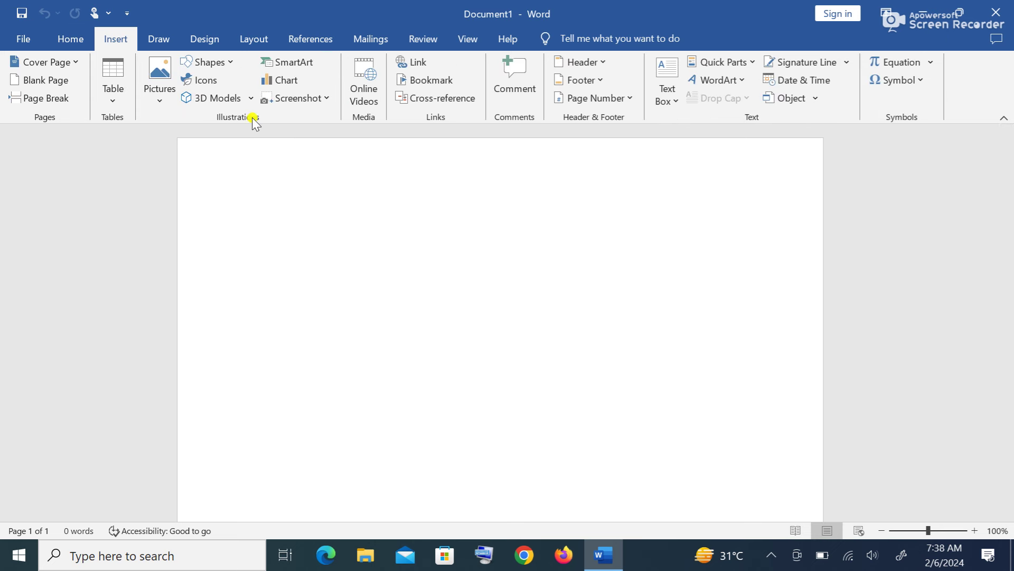
click(72, 41)
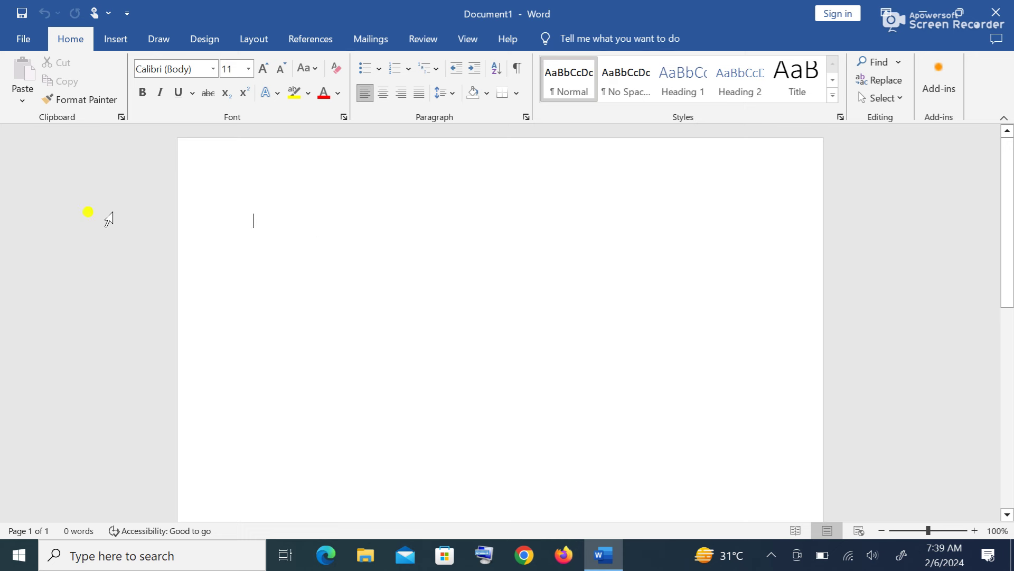
Try setting the AutoRecover save interval to 1 minute in the document saving options.
click(29, 40)
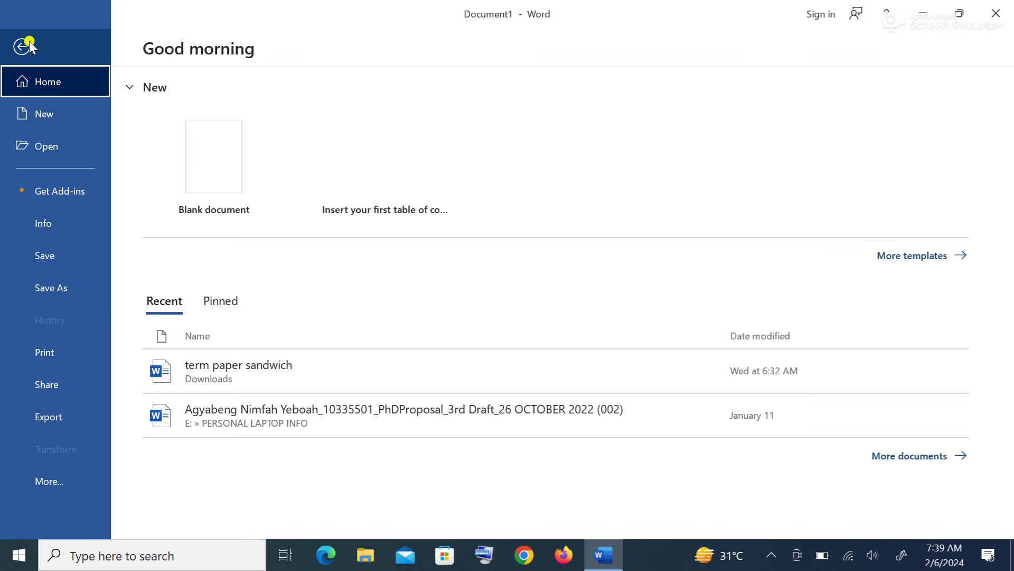
click(64, 485)
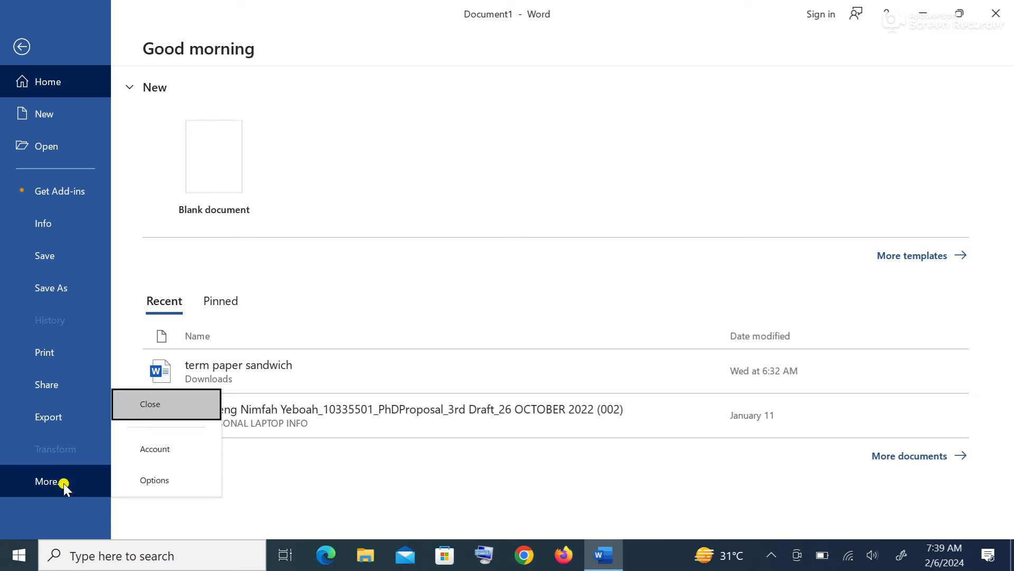
click(185, 485)
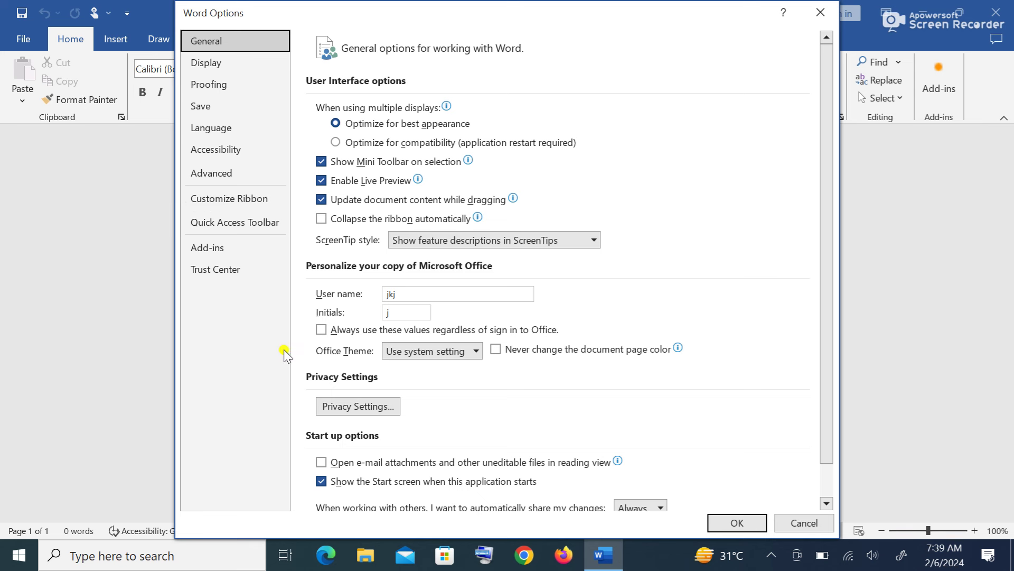
click(224, 110)
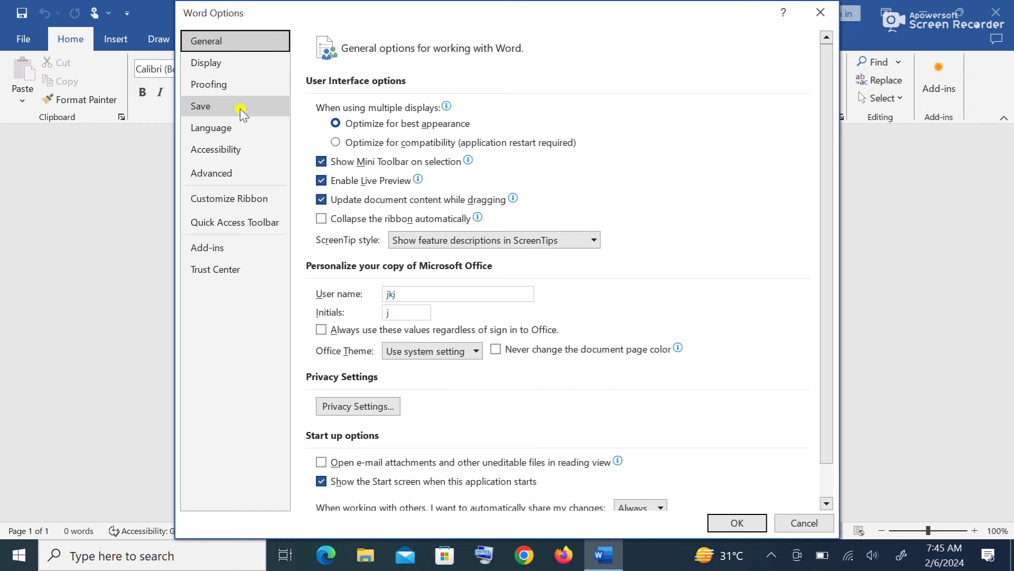
click(240, 110)
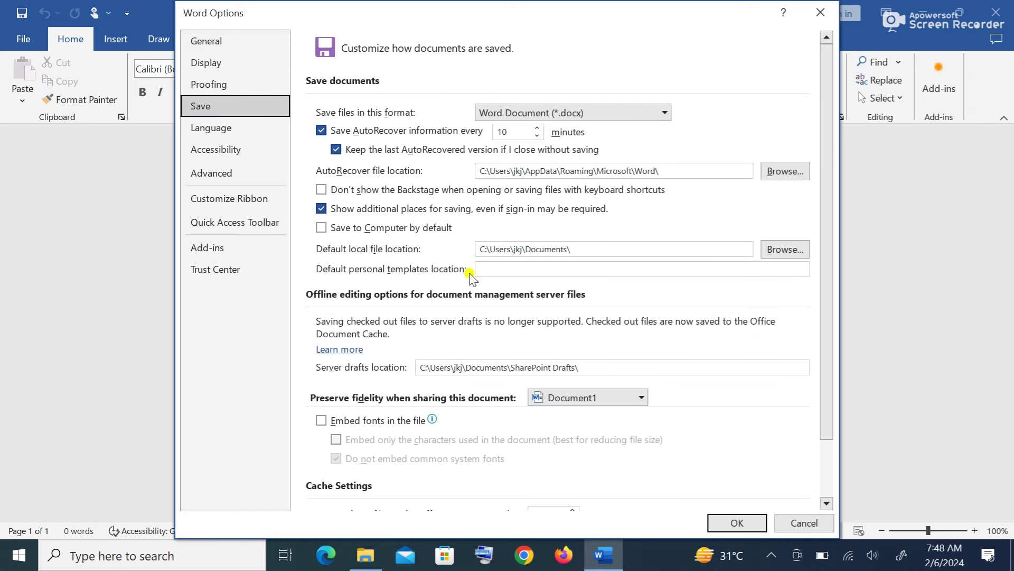
click(537, 137)
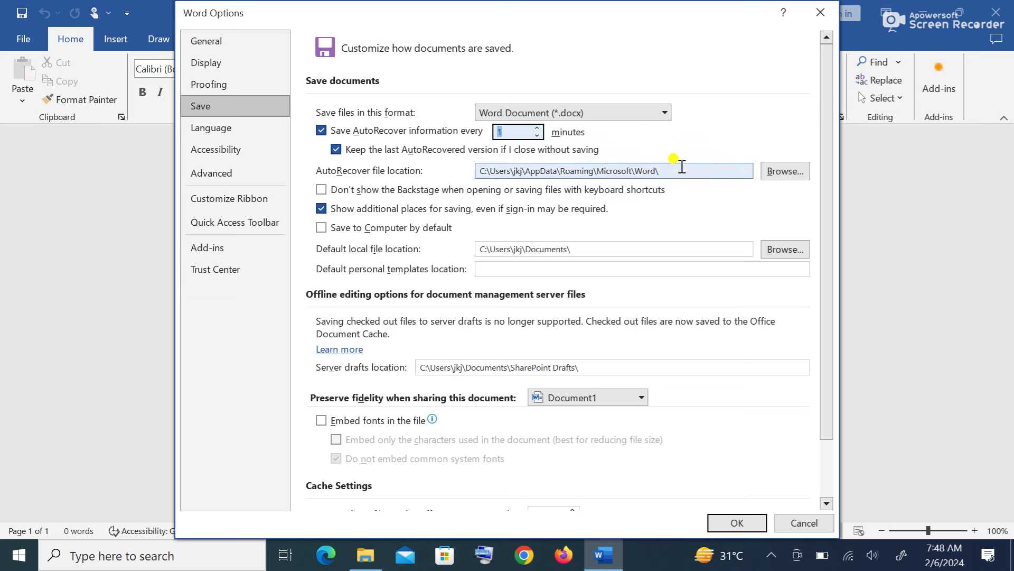
Look through the main tabs in the ribbon customization options, and close the options without applying changes.
click(267, 201)
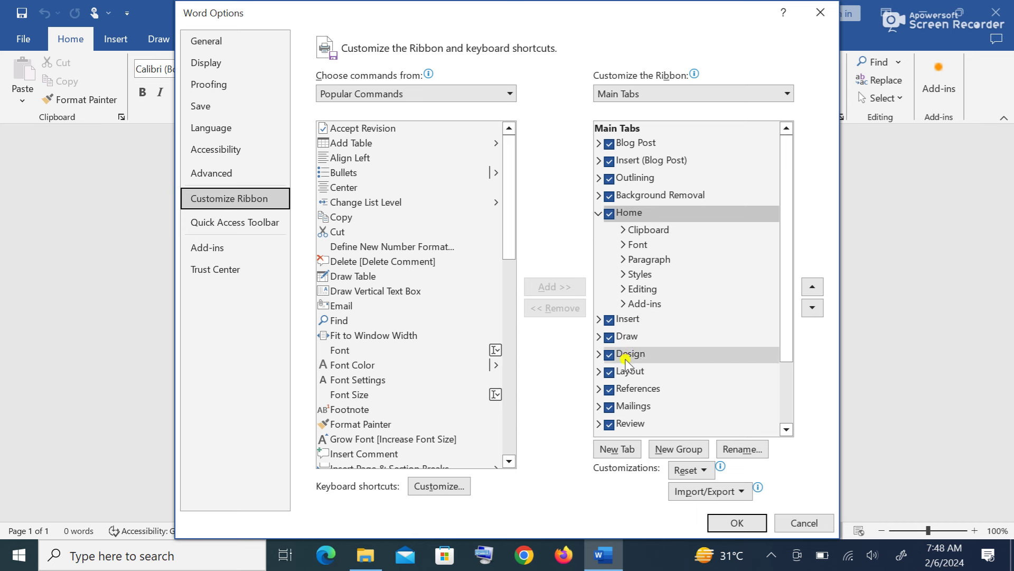
scroll(626, 361, down, 2)
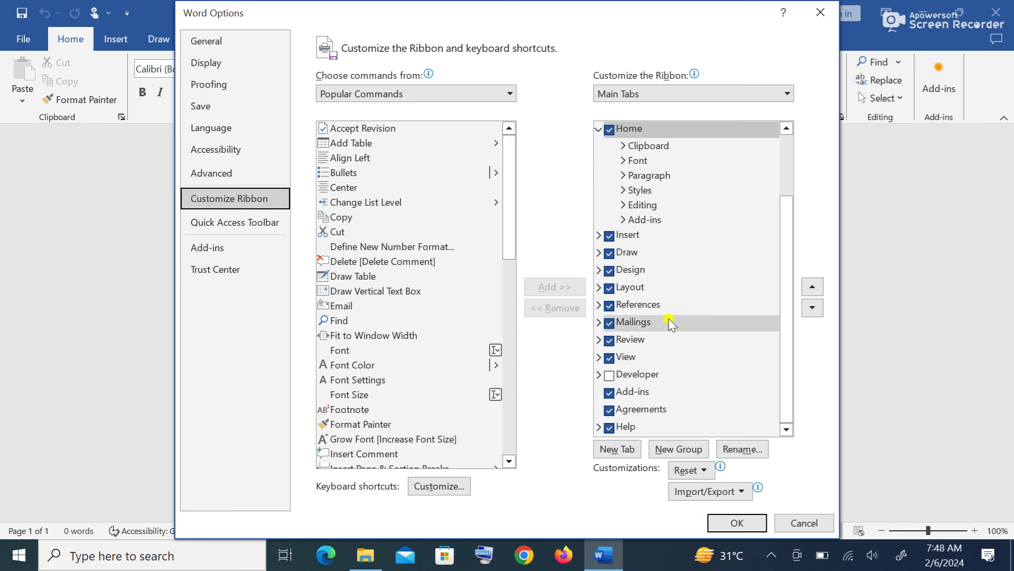
click(820, 12)
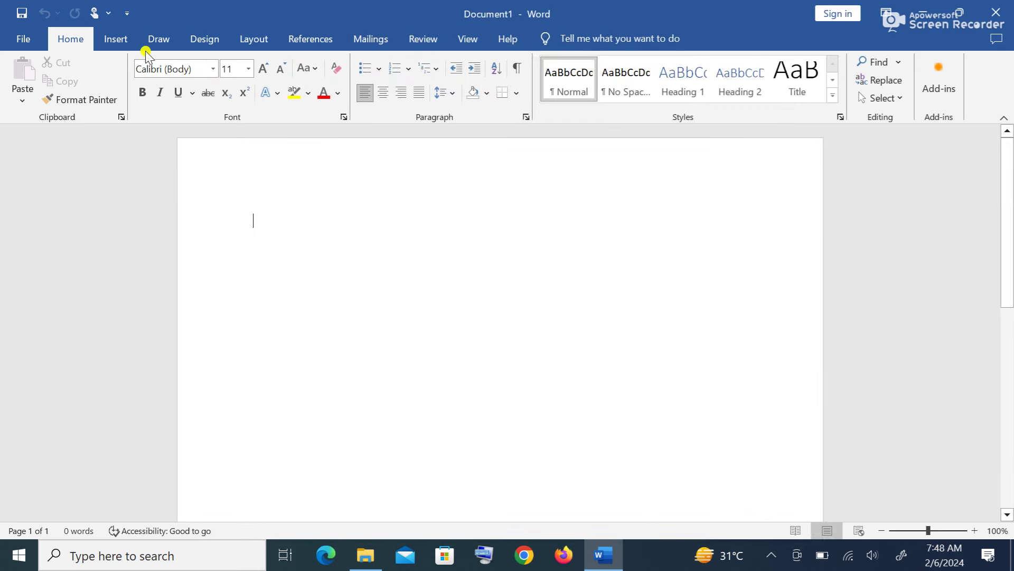
Customize the ribbon to hide the Insert, Draw, Design, Layout, References, Mailings and Review tabs.
click(24, 39)
click(71, 480)
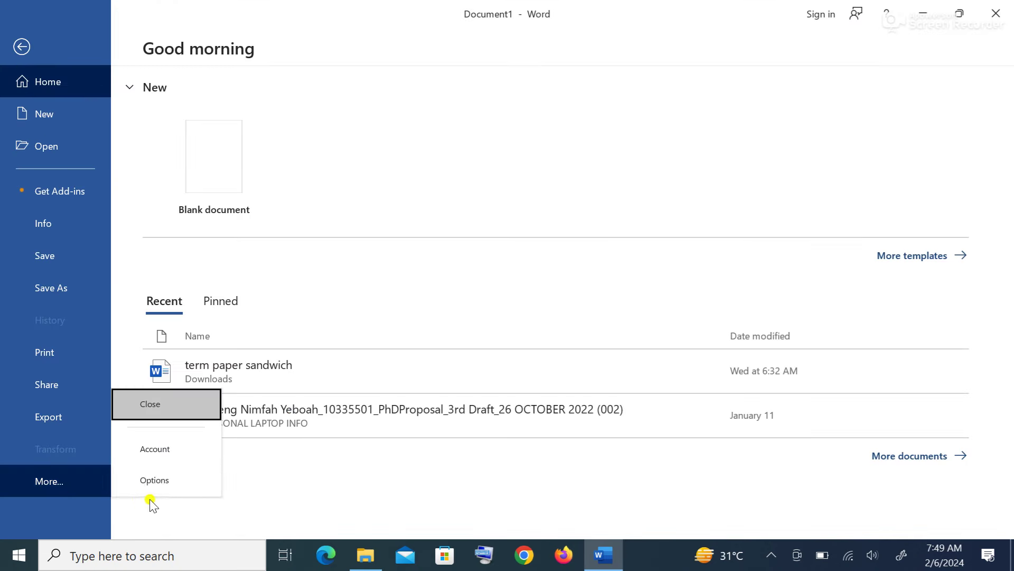
click(153, 480)
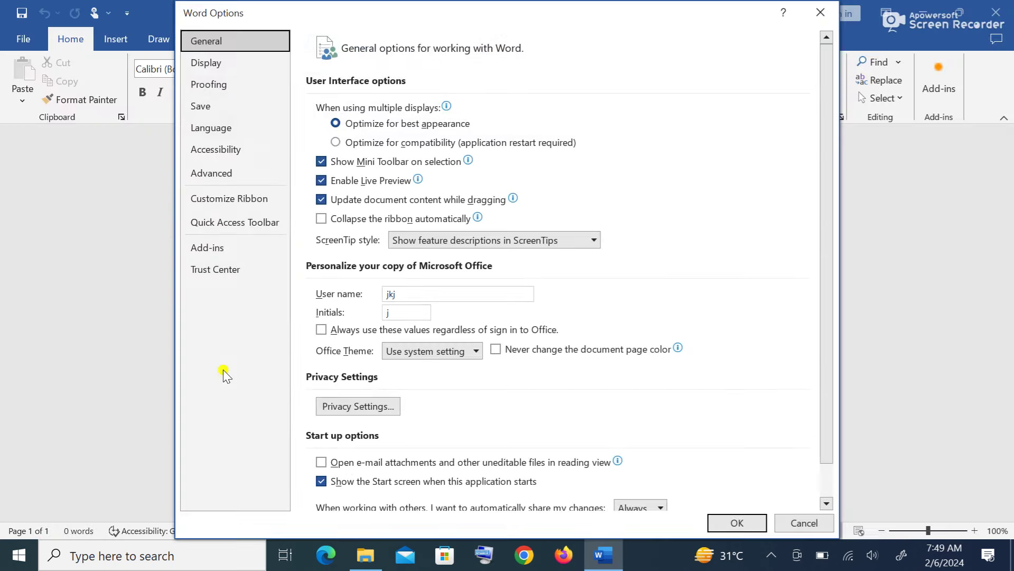
click(227, 198)
click(609, 319)
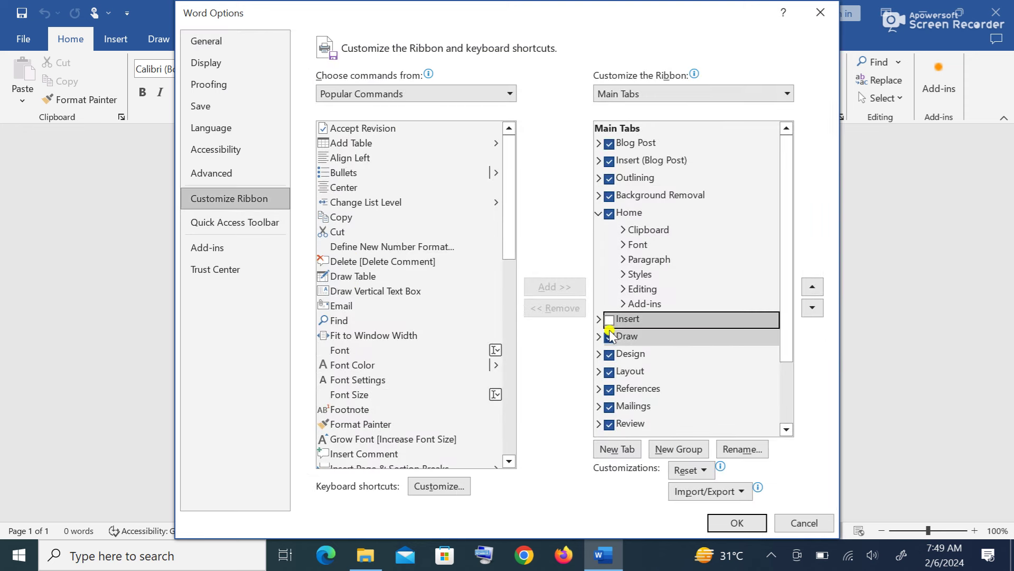
click(609, 337)
click(609, 355)
click(609, 372)
click(609, 389)
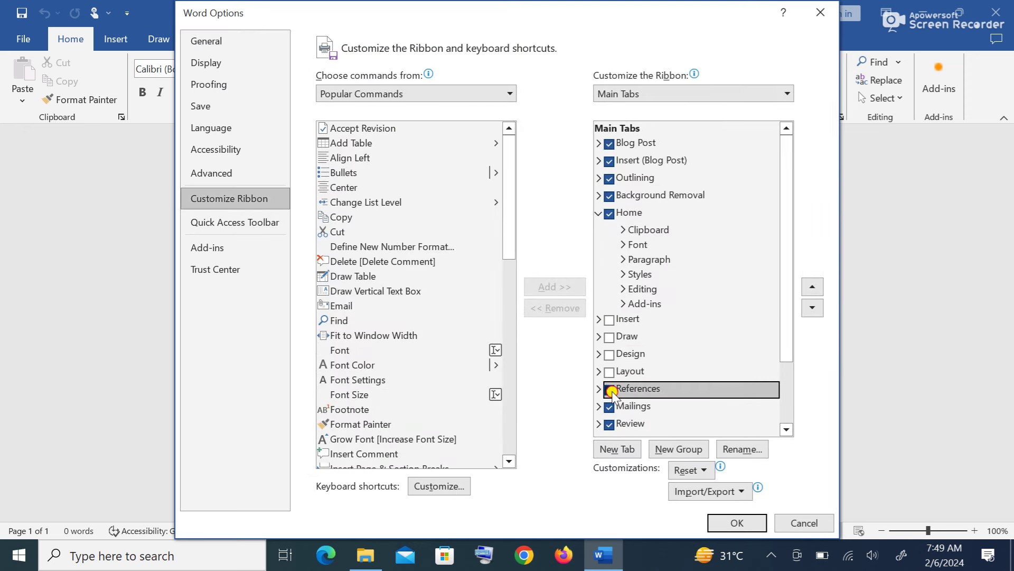
click(609, 407)
click(610, 424)
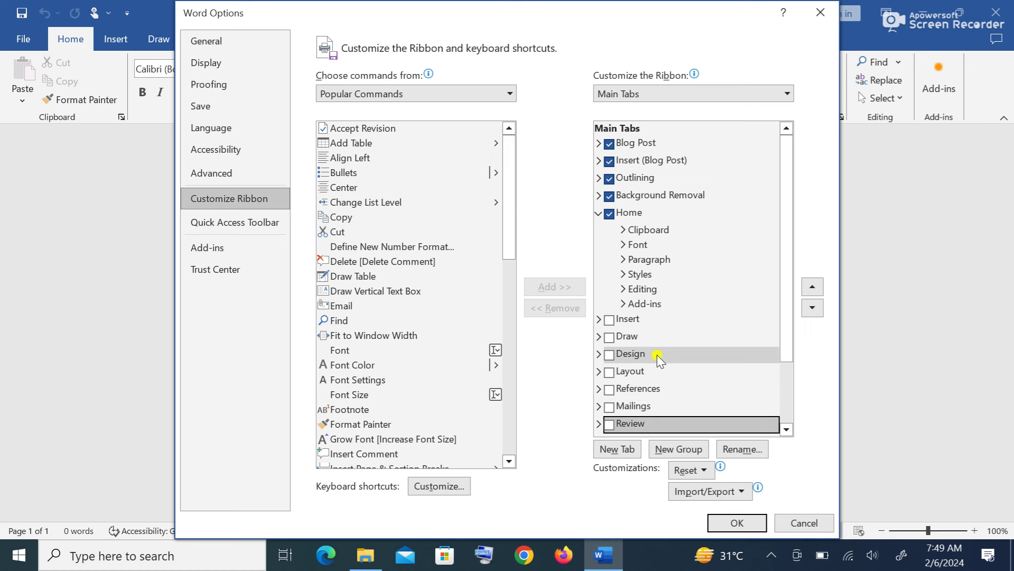
click(754, 525)
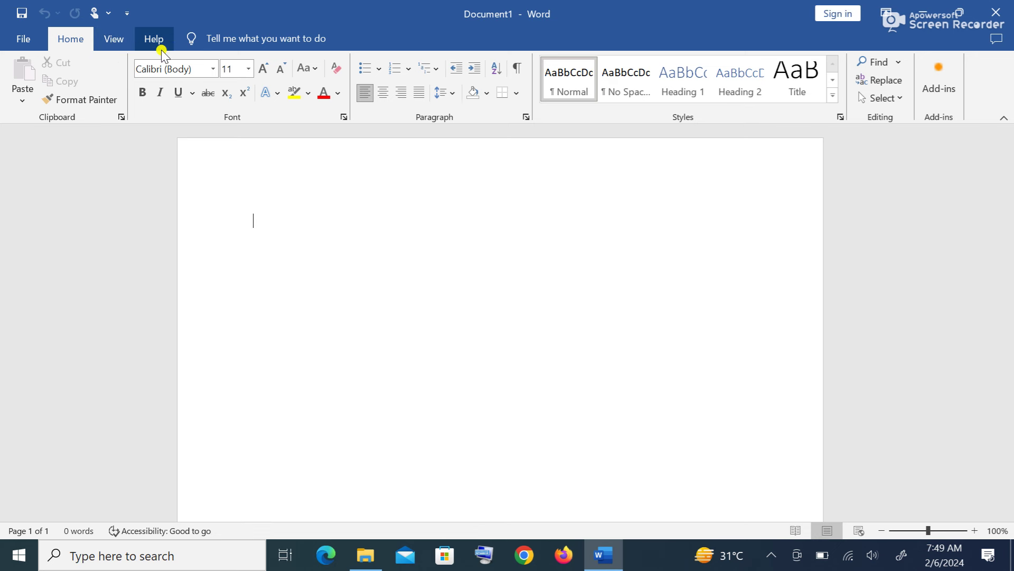
Restore the Review, Mailings, References, Layout, Design, Draw and Insert tabs to the ribbon.
click(18, 40)
click(59, 479)
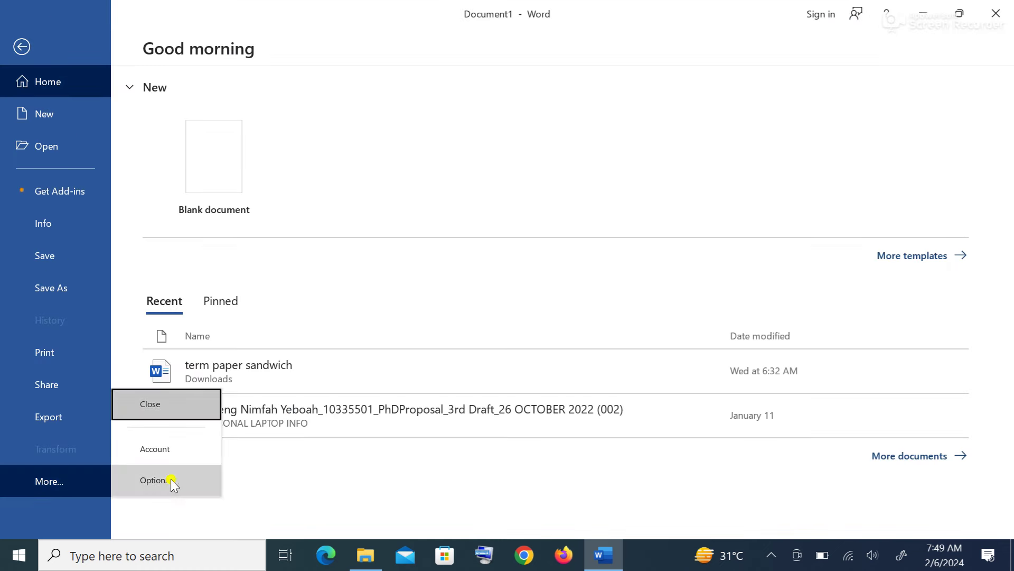
click(172, 479)
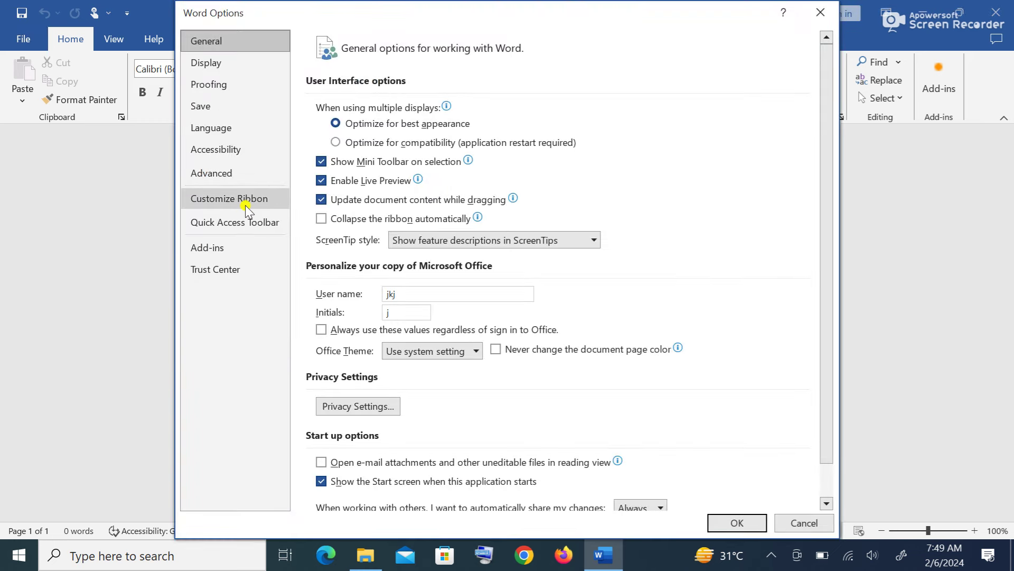
click(248, 199)
click(610, 424)
click(609, 407)
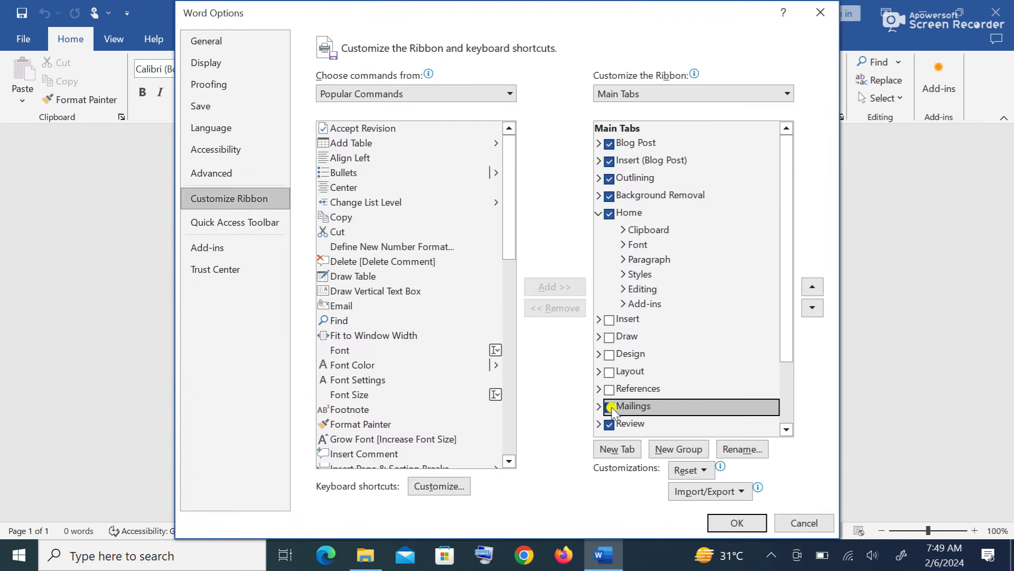
click(610, 390)
click(609, 372)
click(609, 354)
click(609, 336)
click(609, 319)
click(737, 523)
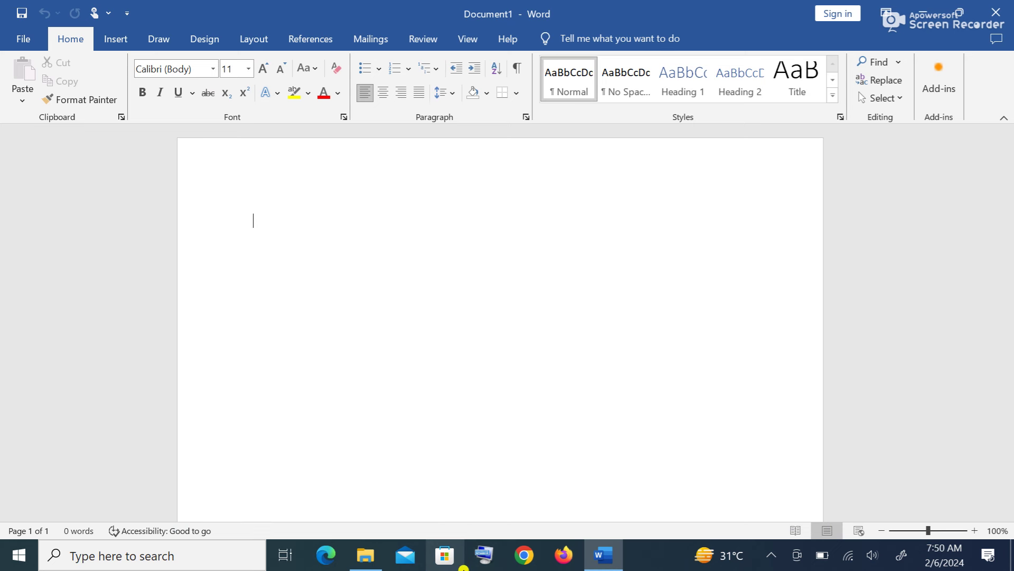
Create a document from the Bold modern cover letter template under Resumes and Cover Letters, and place the cursor in its [Company] line.
click(38, 40)
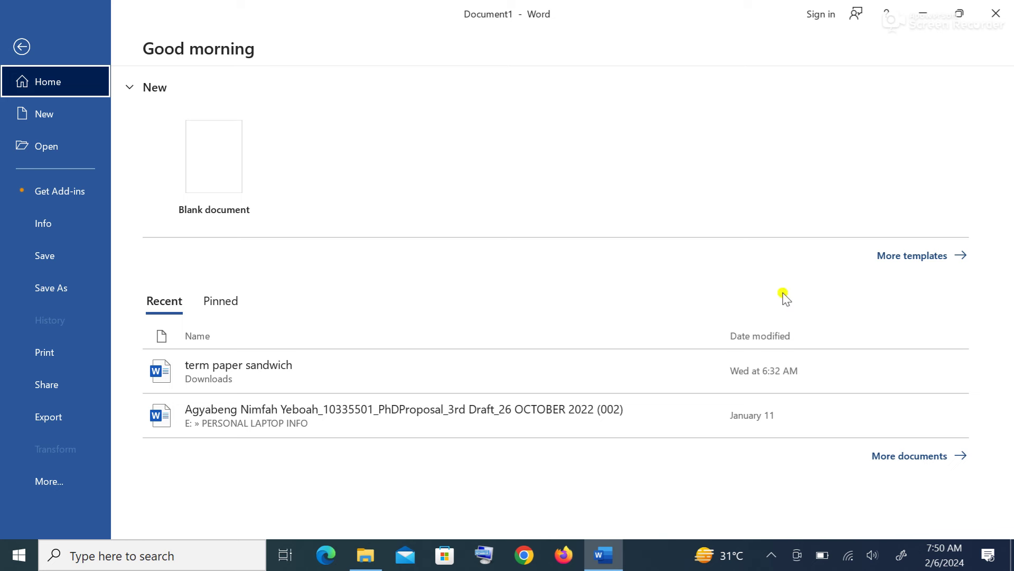
click(925, 257)
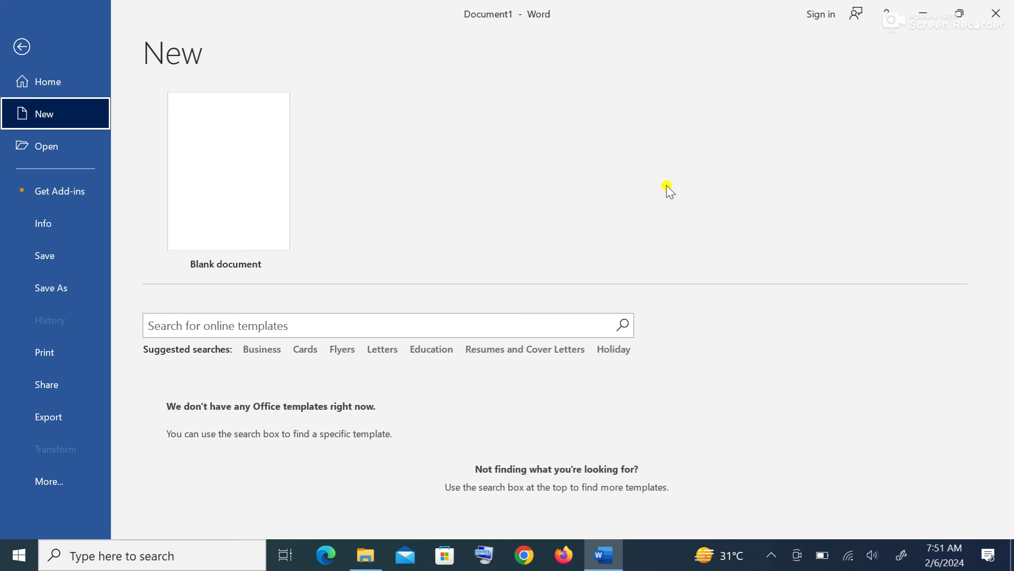
click(499, 350)
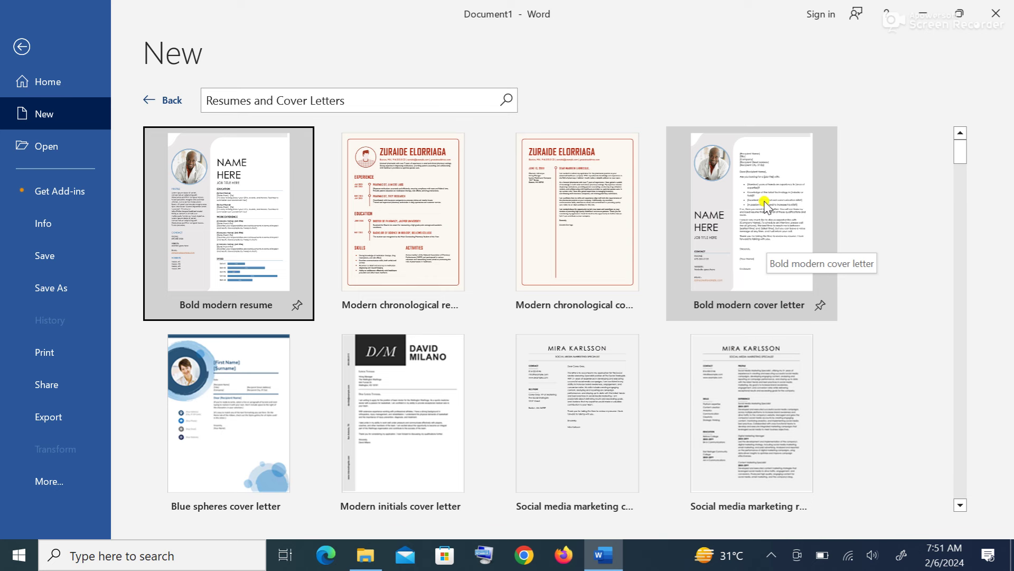
click(749, 228)
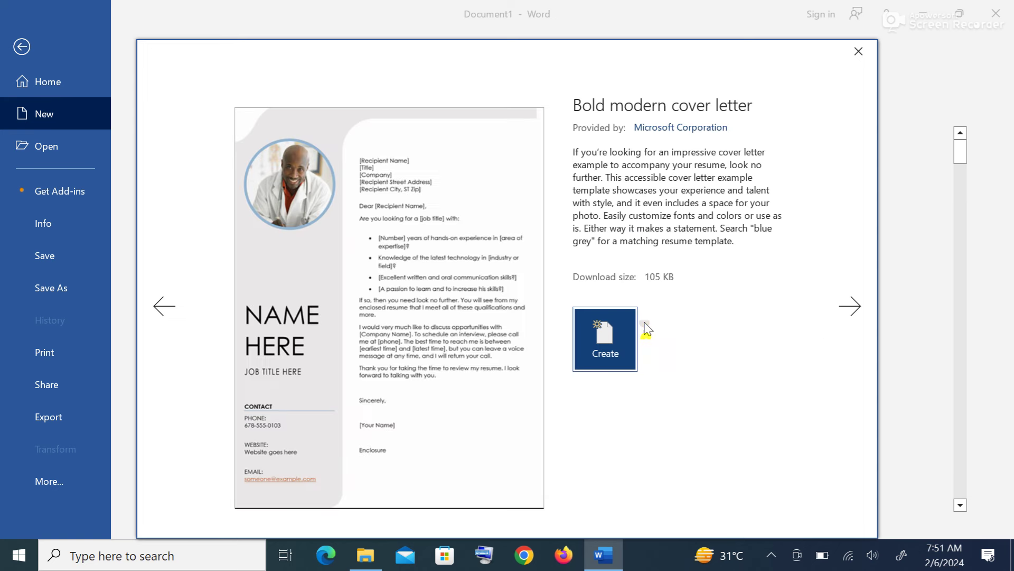
click(608, 351)
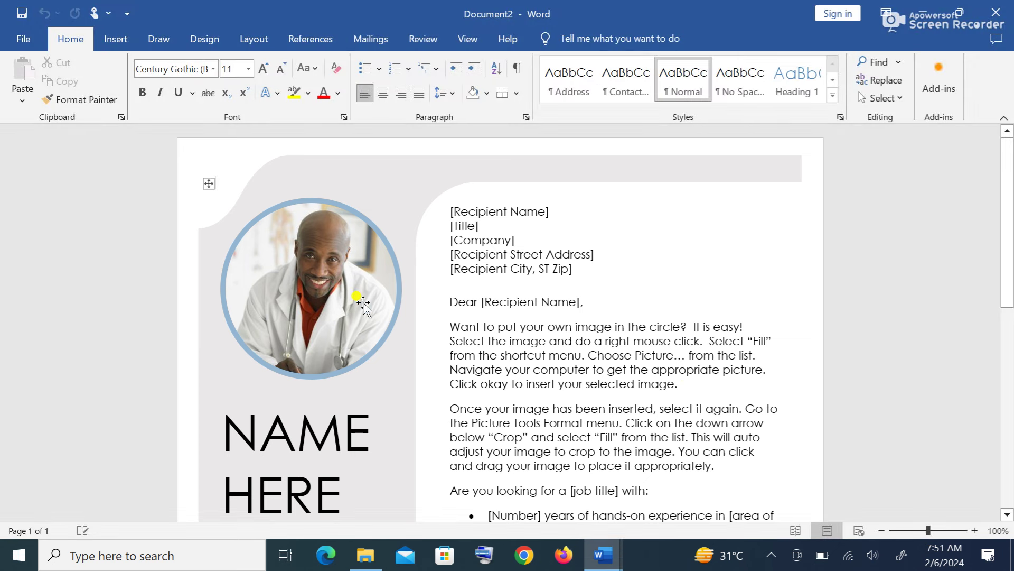
click(575, 338)
click(467, 246)
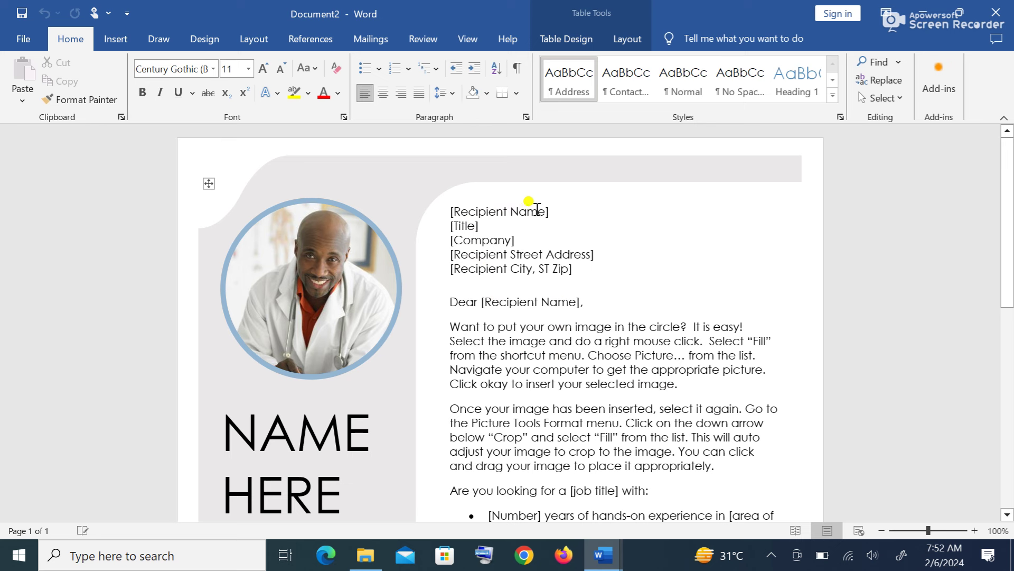
Remove the blank line above the recipient block and replace the [Recipient Name] placeholder with the recipient's name.
key(BackSpace)
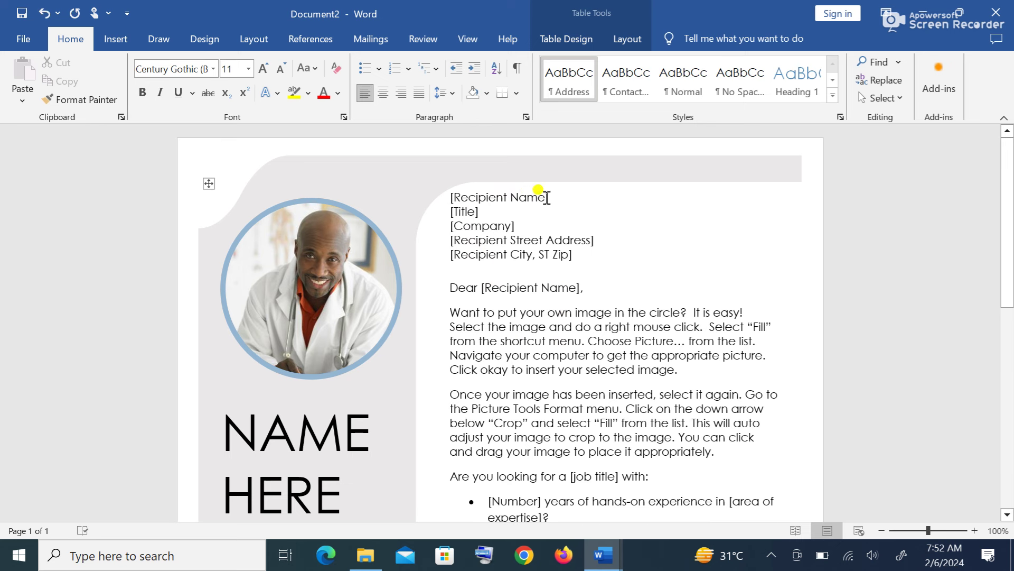
key(shift+Tab)
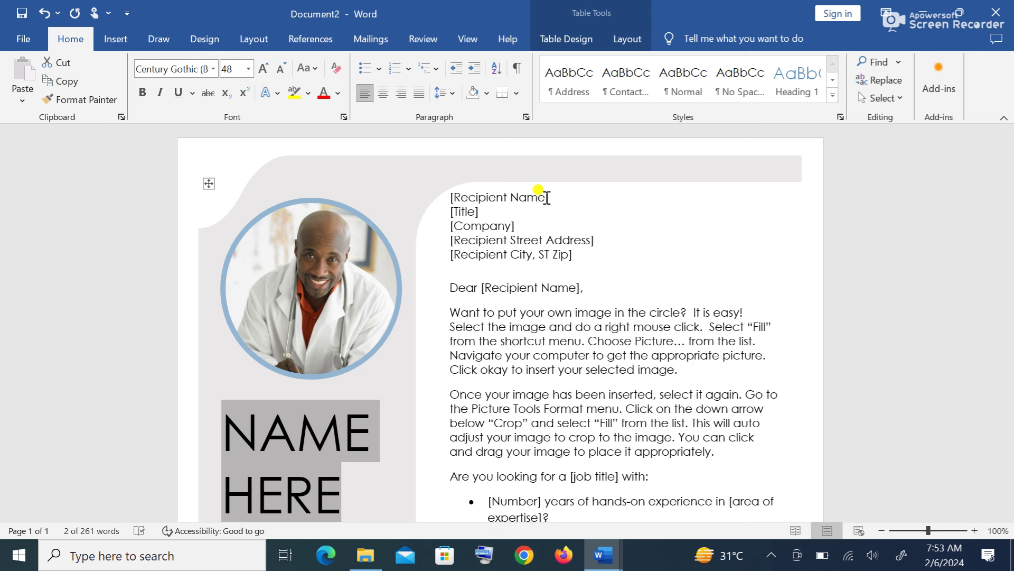
click(540, 197)
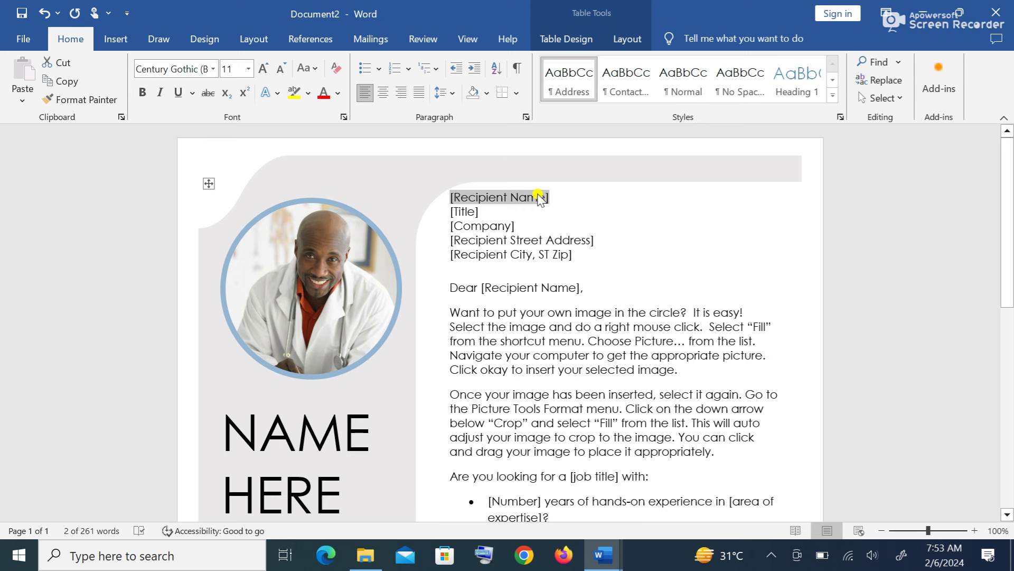
text(Yeboah)
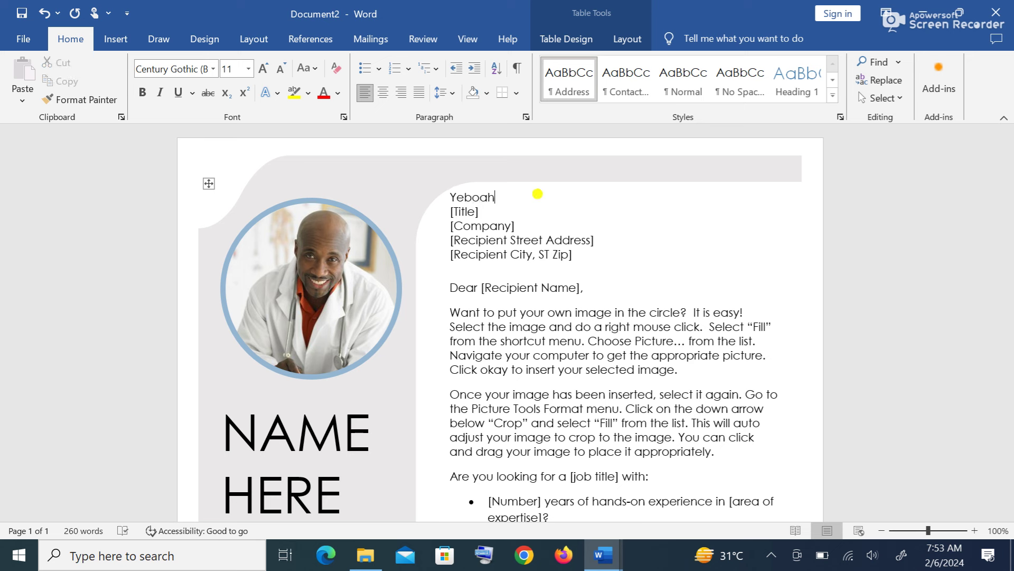
click(650, 270)
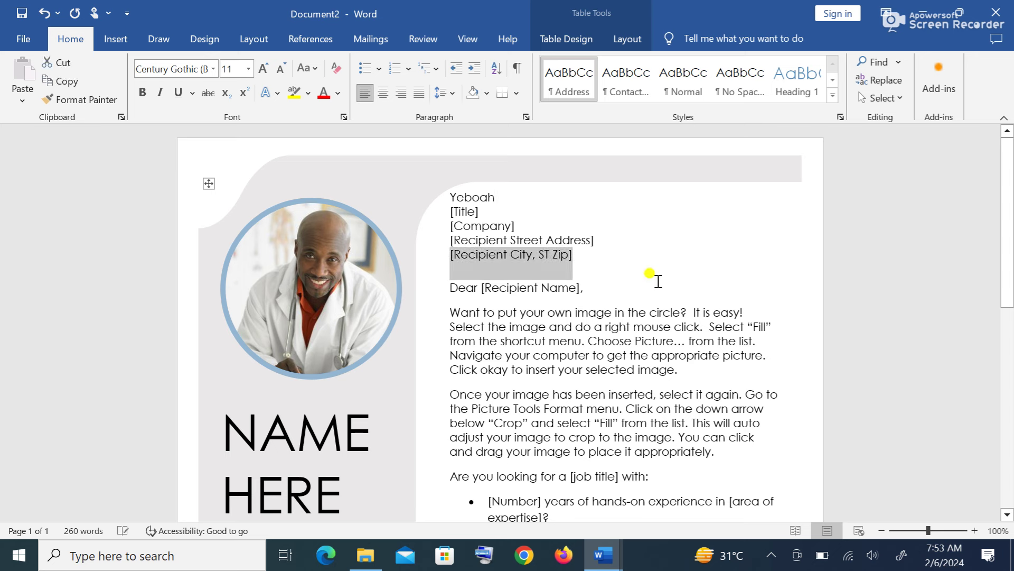
click(294, 283)
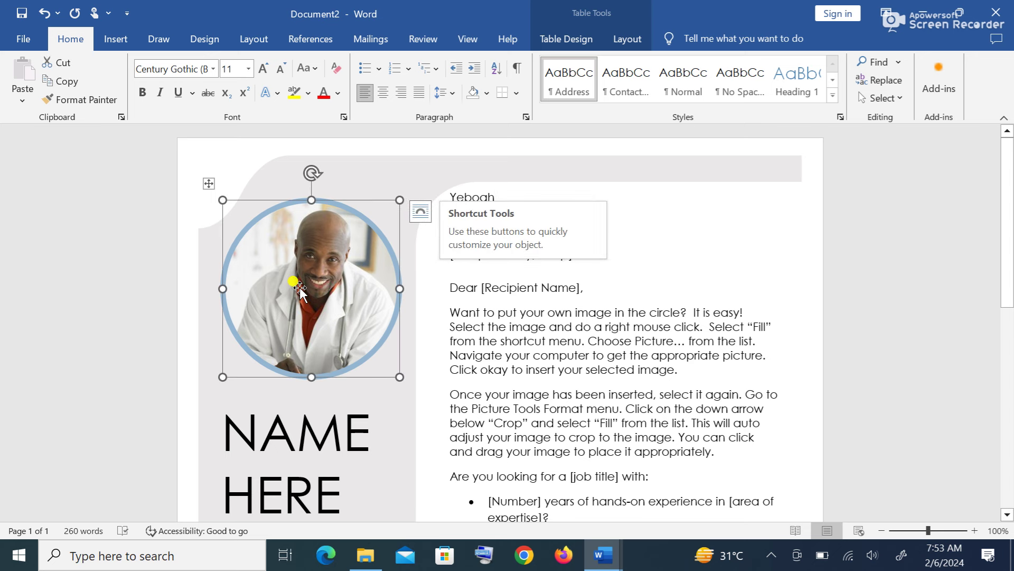
click(716, 281)
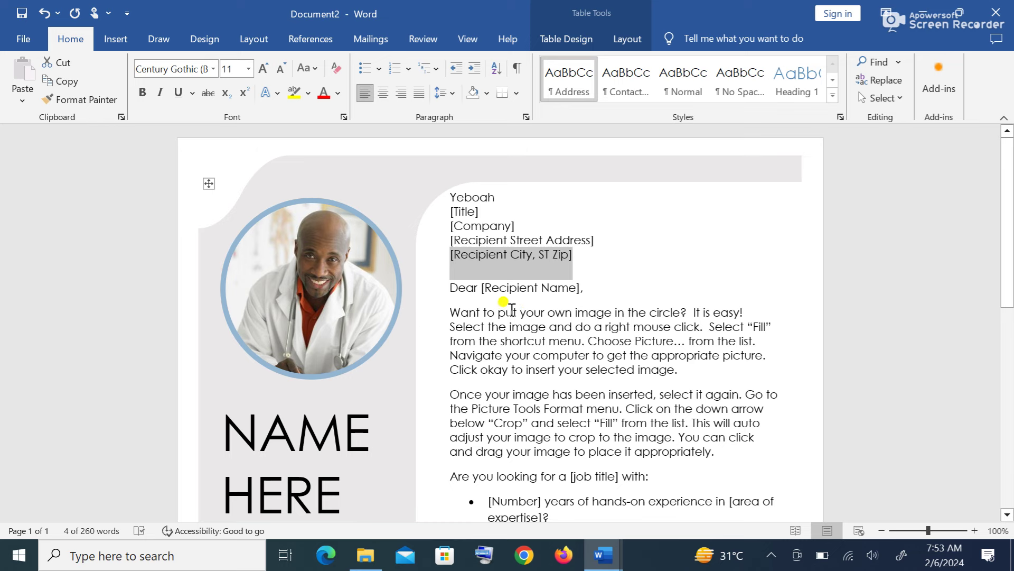
scroll(534, 308, down, 3)
scroll(534, 308, up, 3)
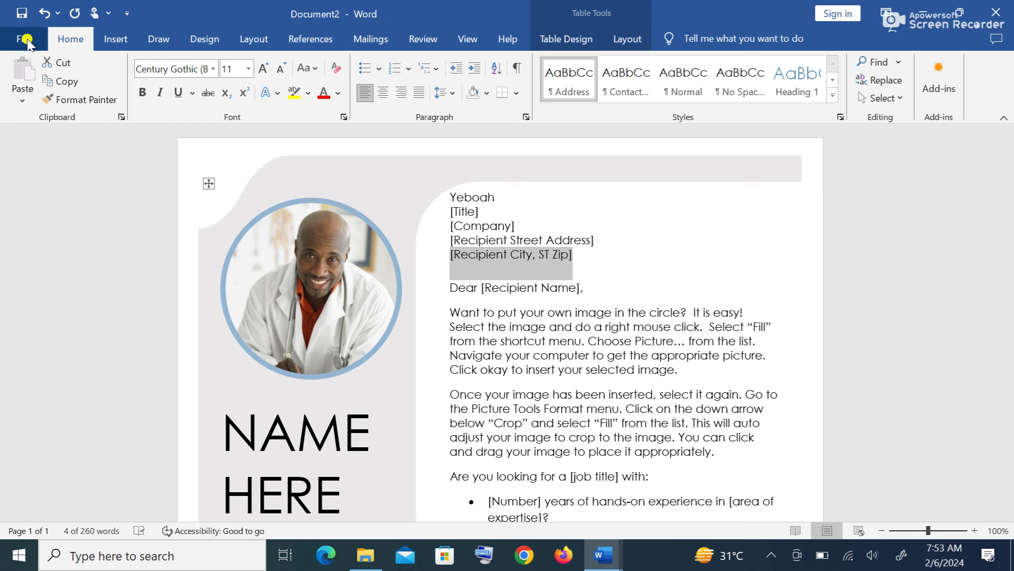
Save the cover letter as a Word Template under the suggested file name.
click(28, 39)
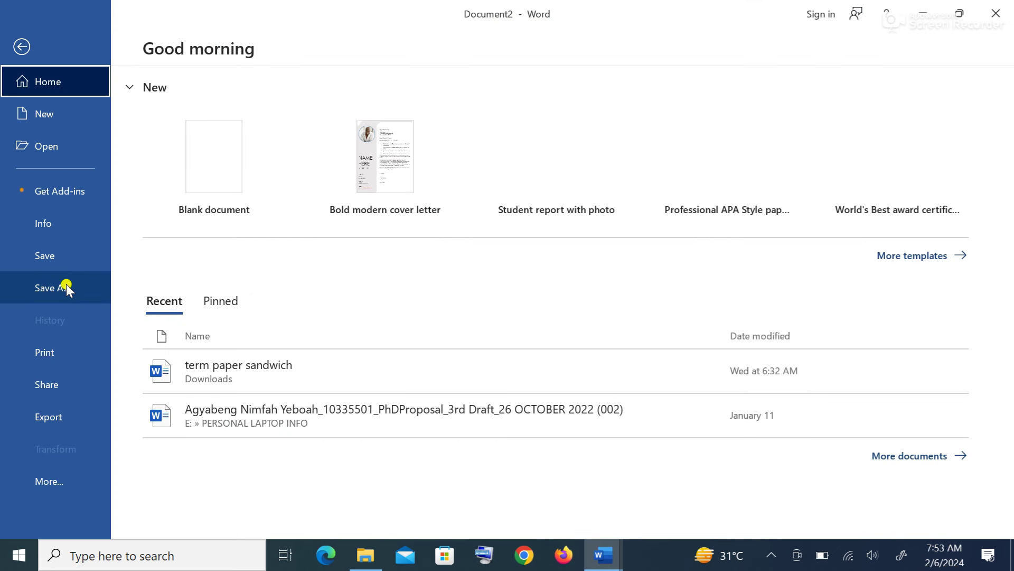
click(66, 284)
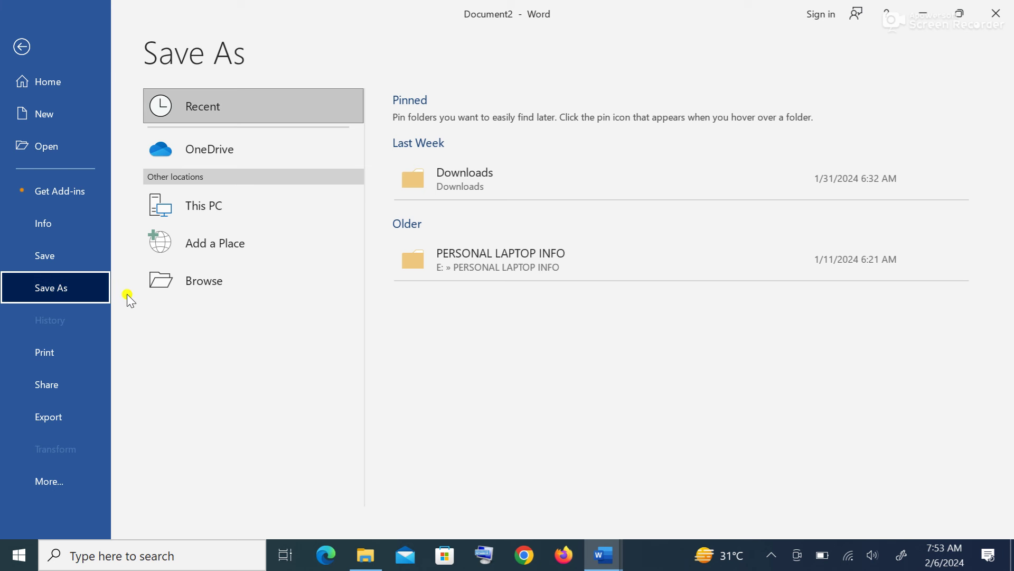
click(220, 282)
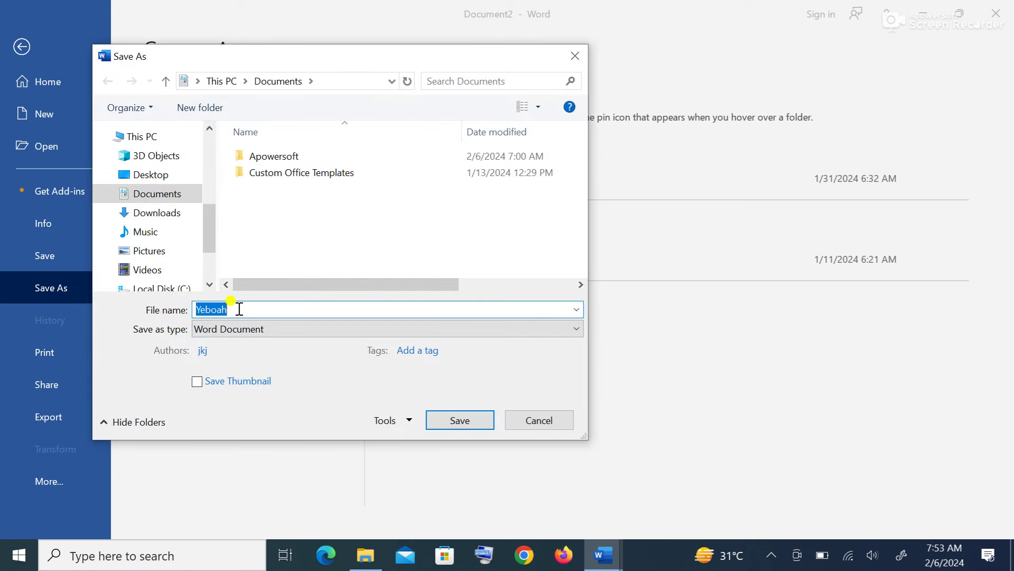
click(256, 331)
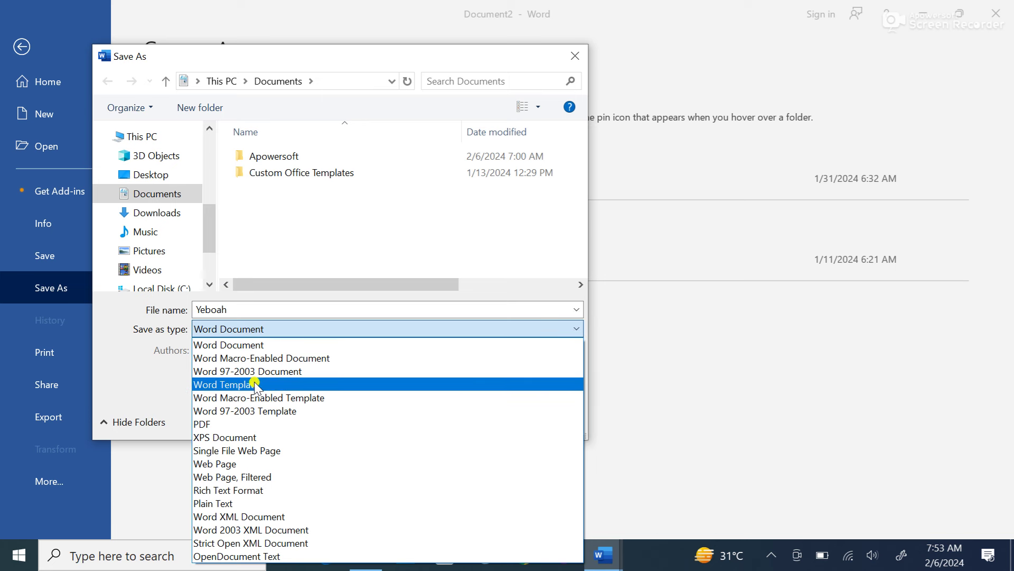
click(296, 384)
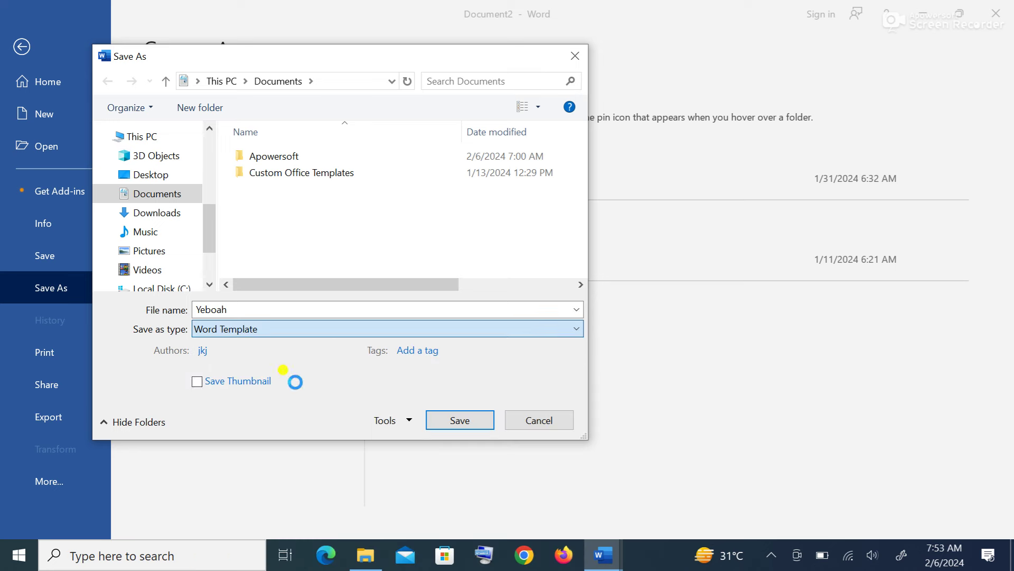
click(461, 420)
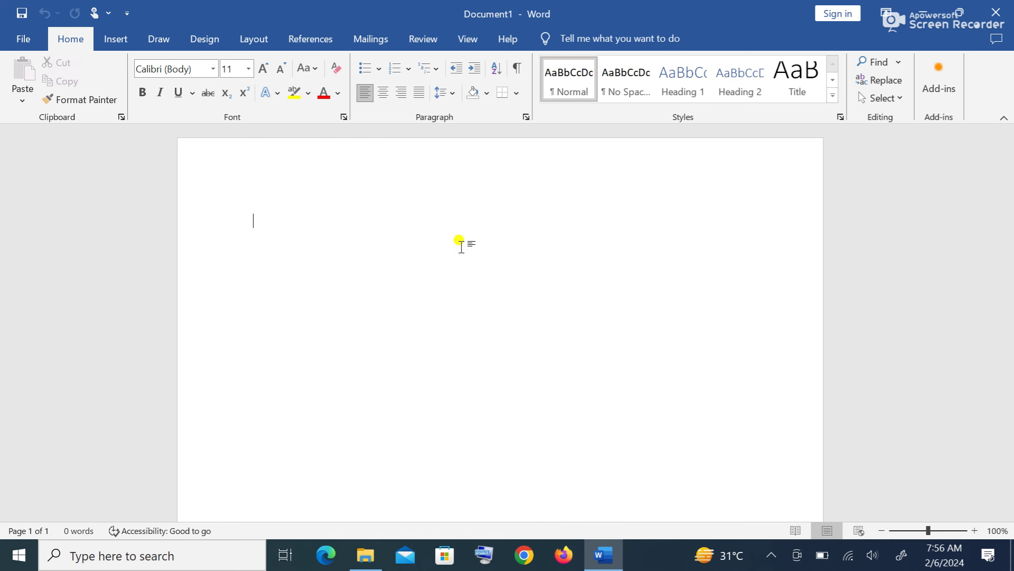
Close the blank document's window and relaunch Word through a Windows search.
click(1006, 11)
click(100, 555)
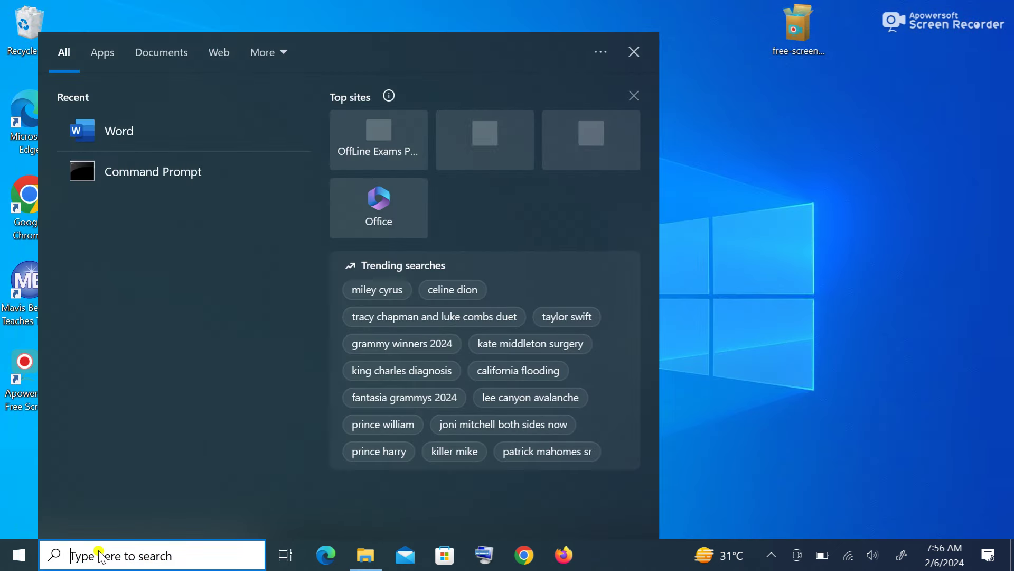
text(wor)
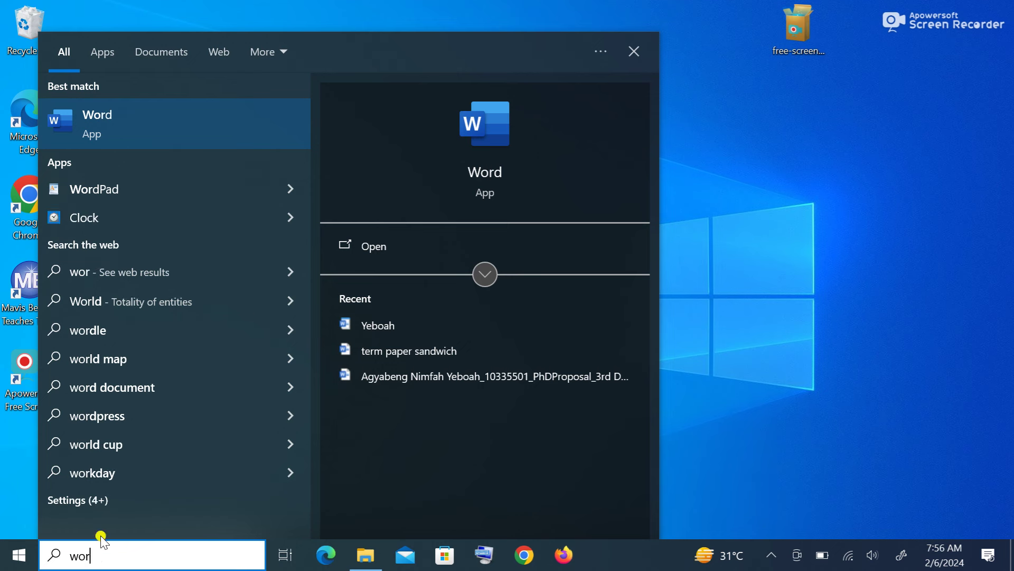
click(119, 123)
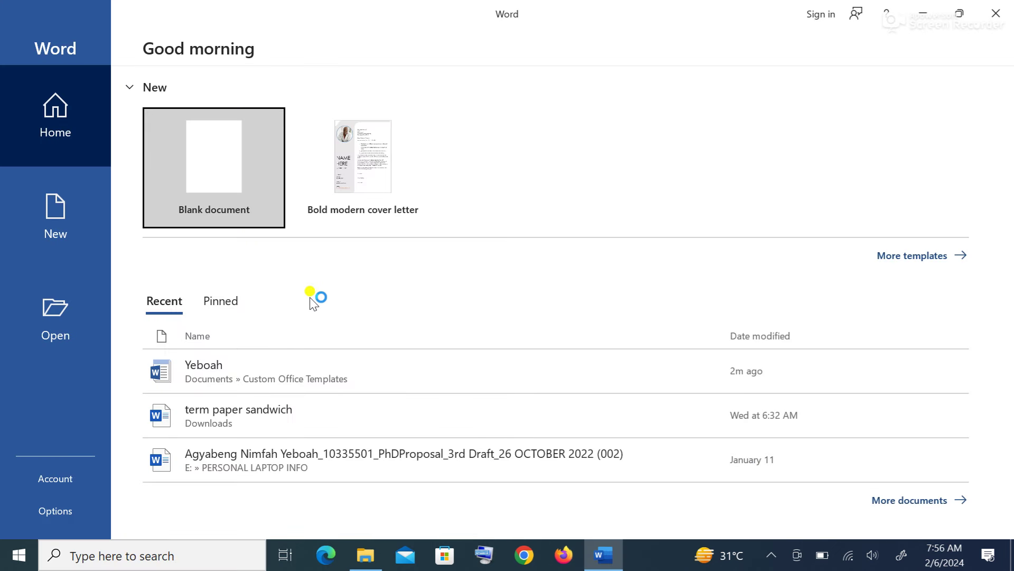
Create a document from the saved cover letter template among the personal templates.
click(905, 257)
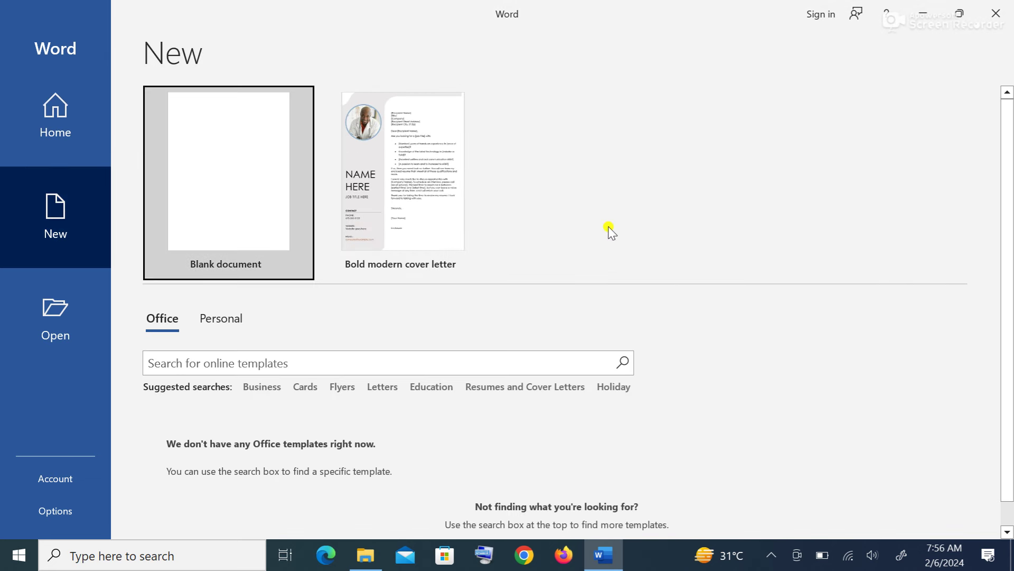
click(228, 320)
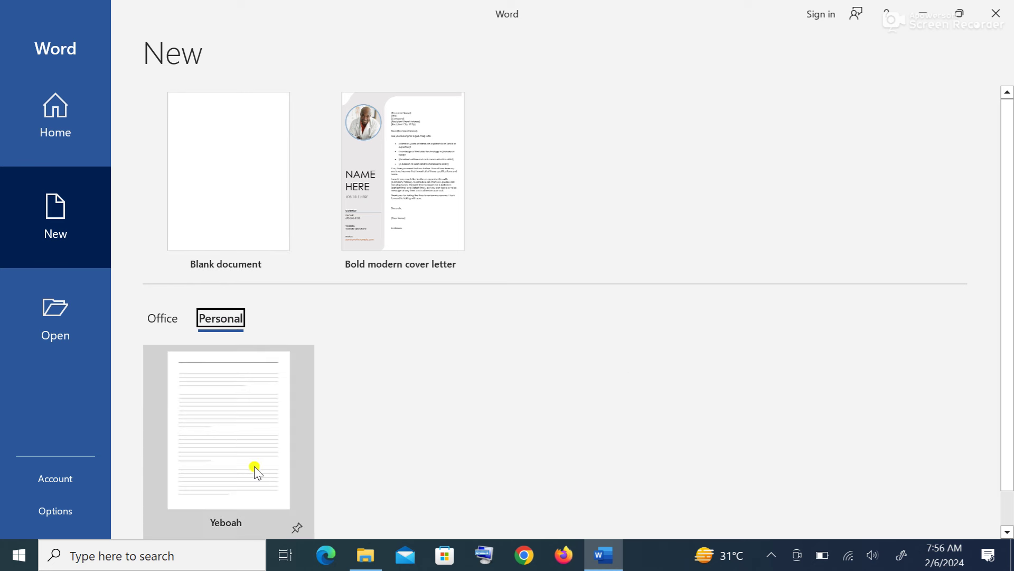
scroll(249, 484, down, 1)
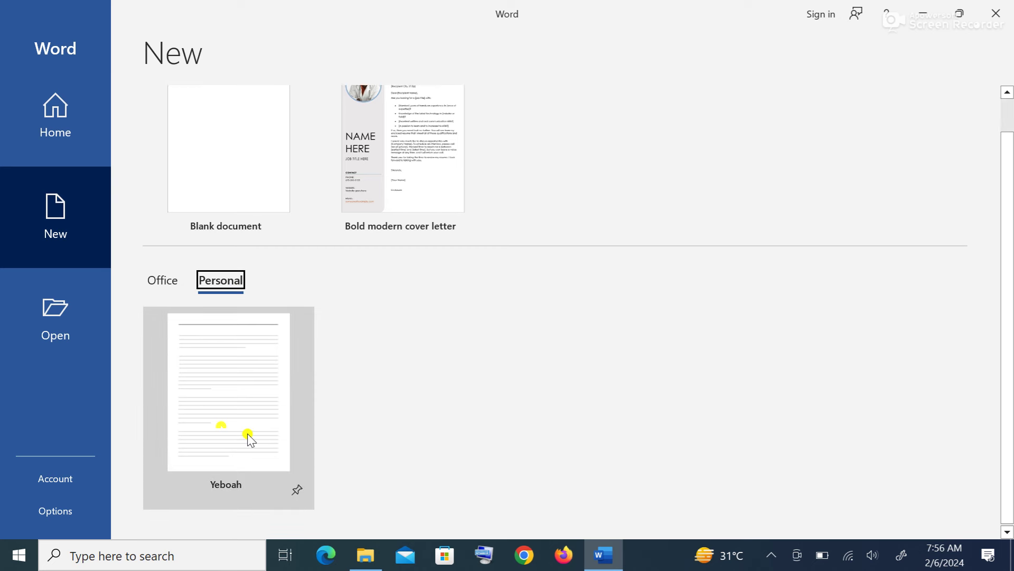
click(233, 395)
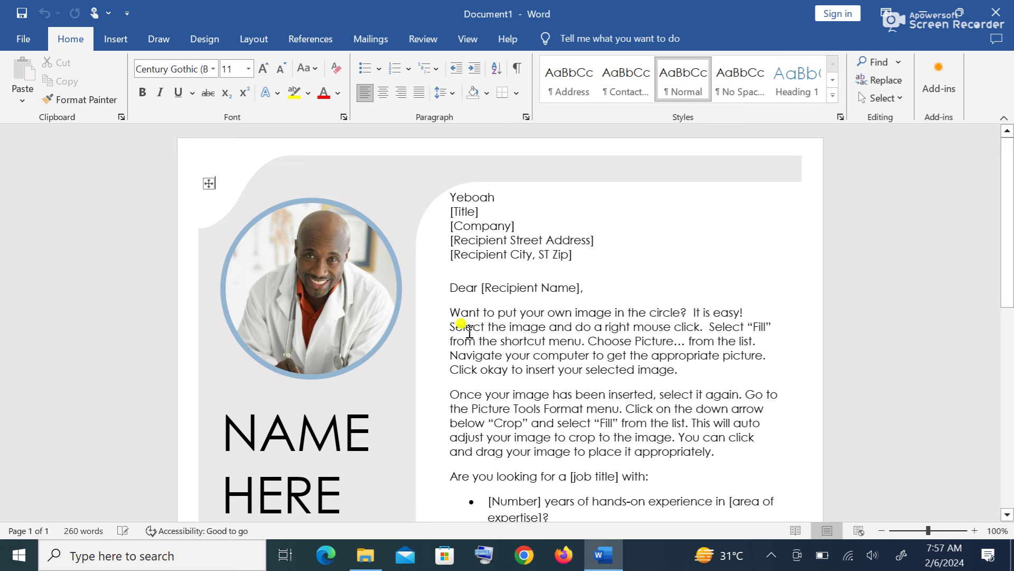
Create a new blank document alongside the cover letter.
click(22, 42)
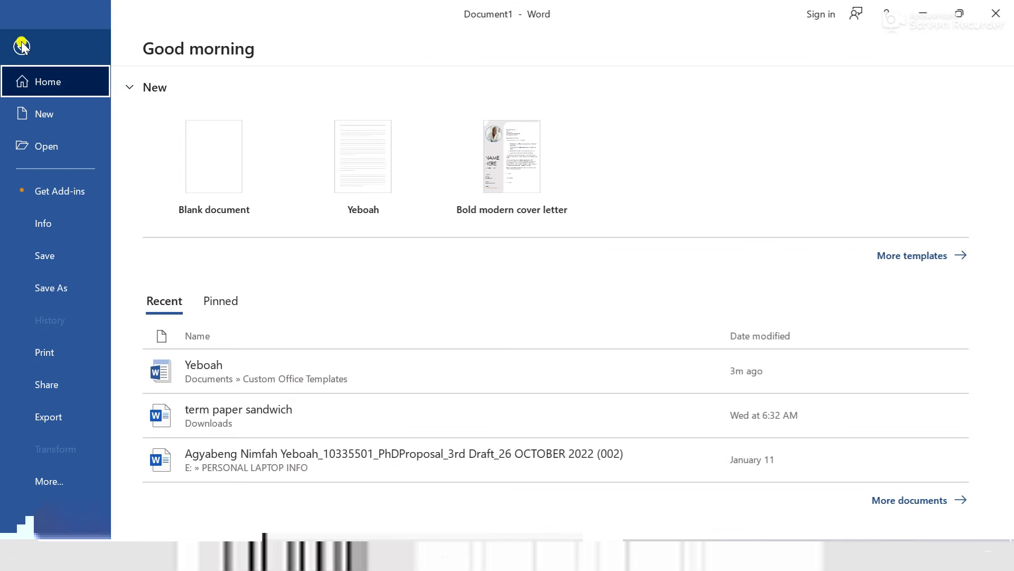
click(39, 112)
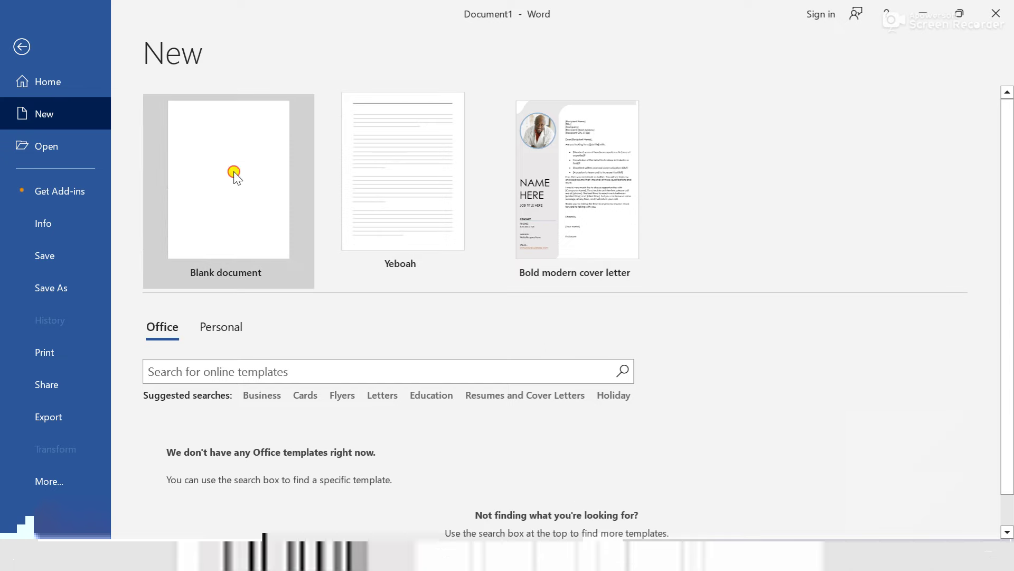
click(233, 174)
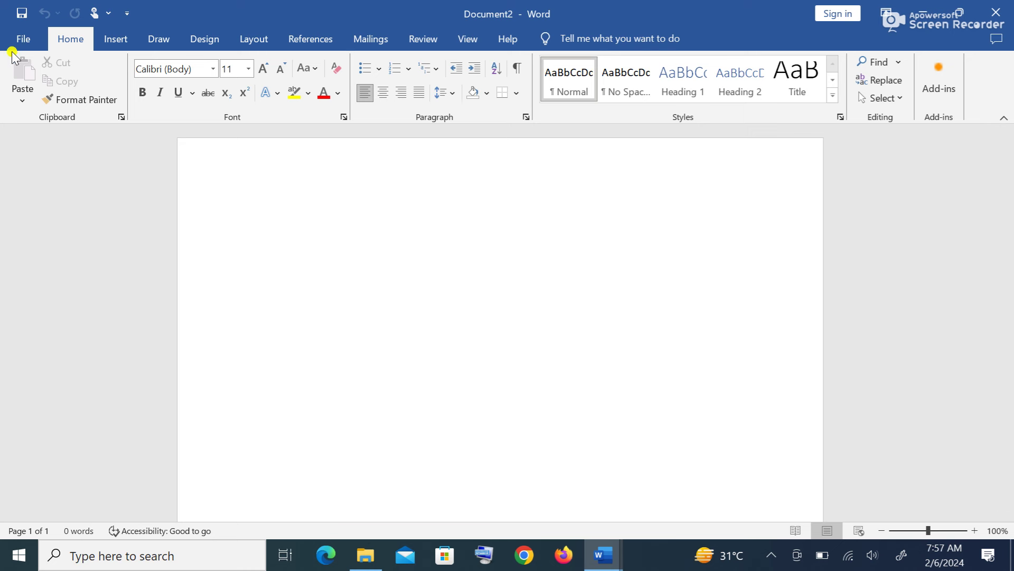
click(29, 38)
click(56, 285)
click(325, 283)
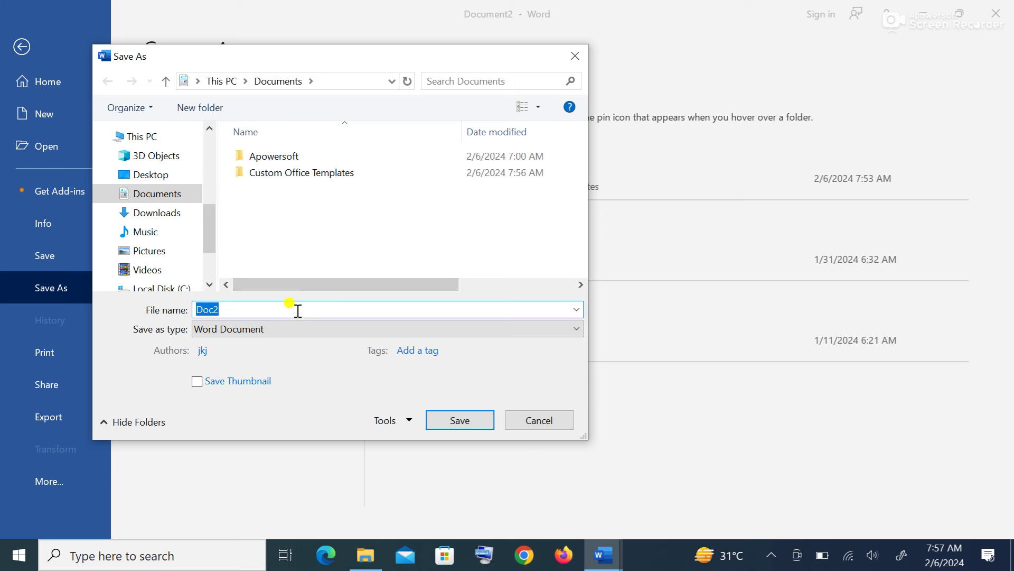
text(nam)
key(BackSpace)
key(BackSpace)
key(BackSpace)
text(Nana)
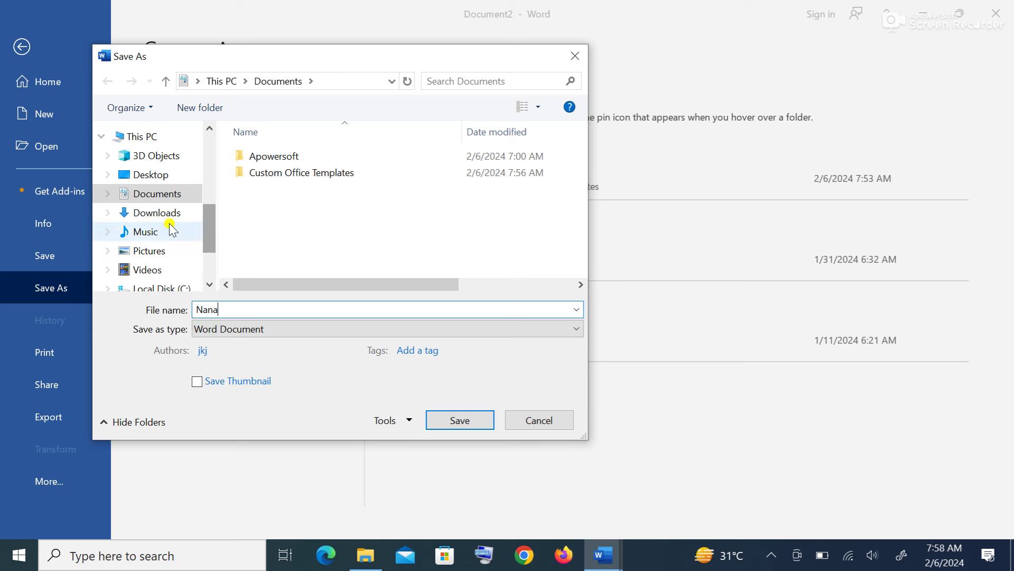
click(164, 180)
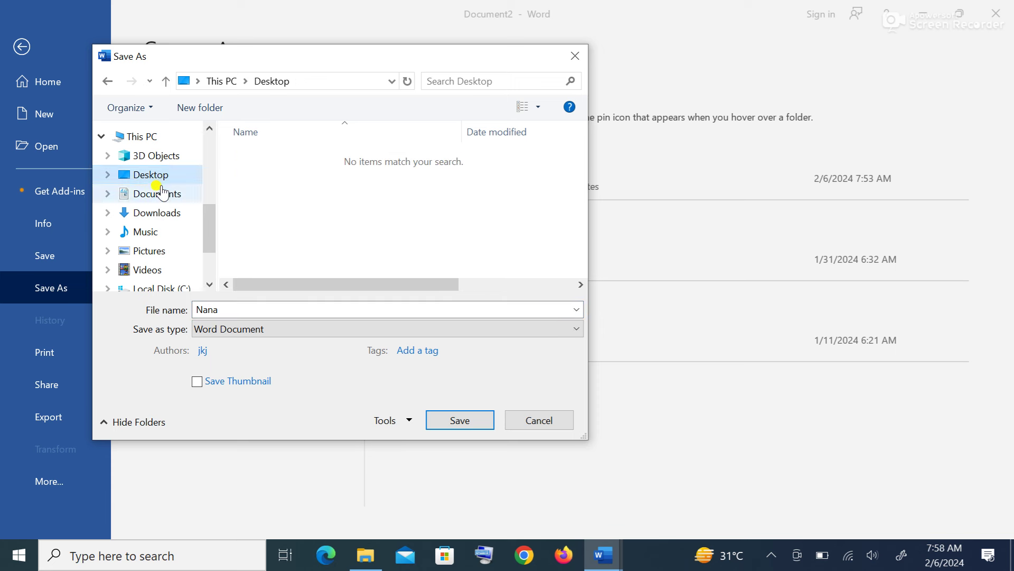
click(445, 426)
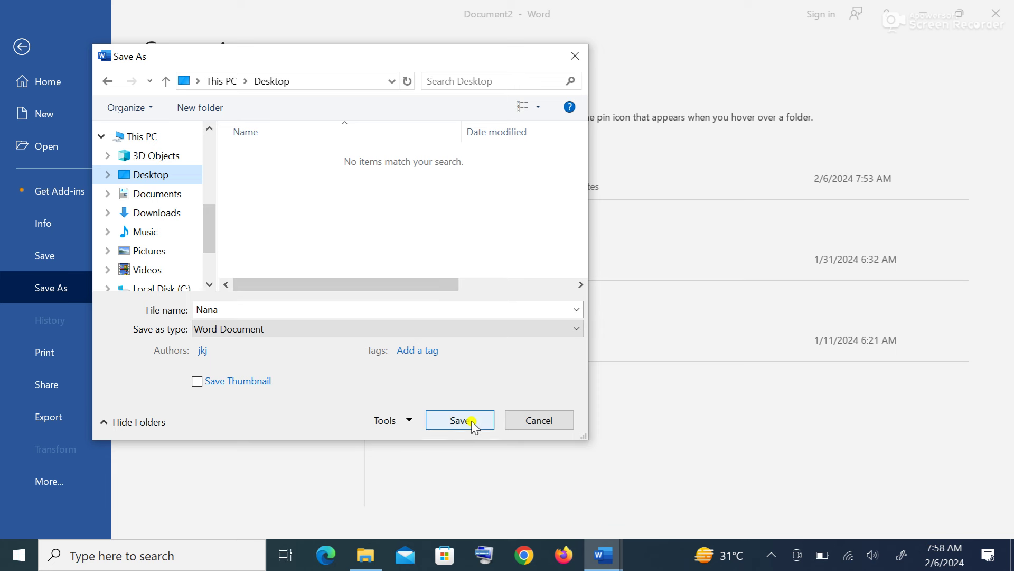
click(574, 56)
click(39, 48)
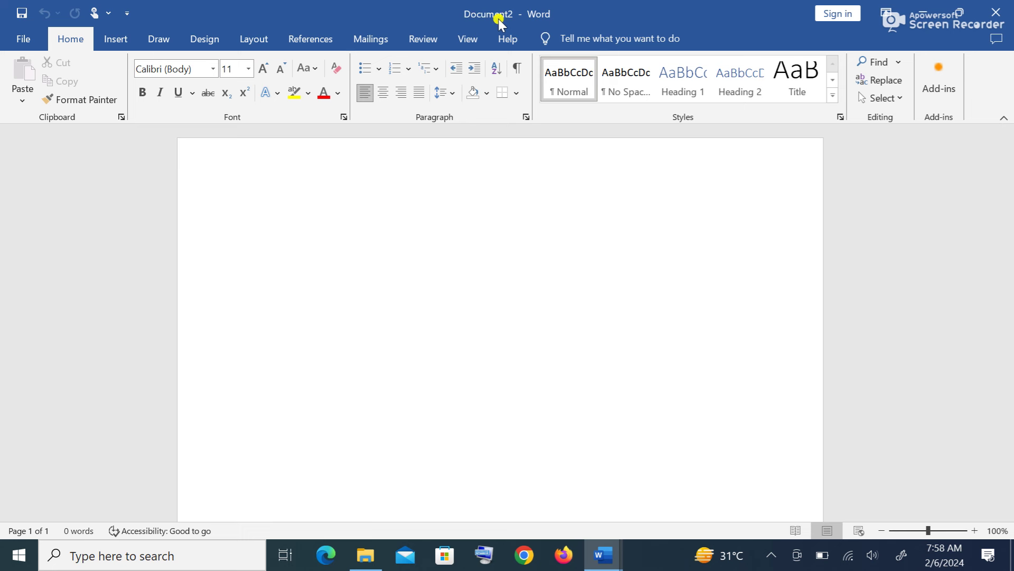
Save the blank document to the Desktop as a Word Document, with a person's first name as the file name.
click(23, 39)
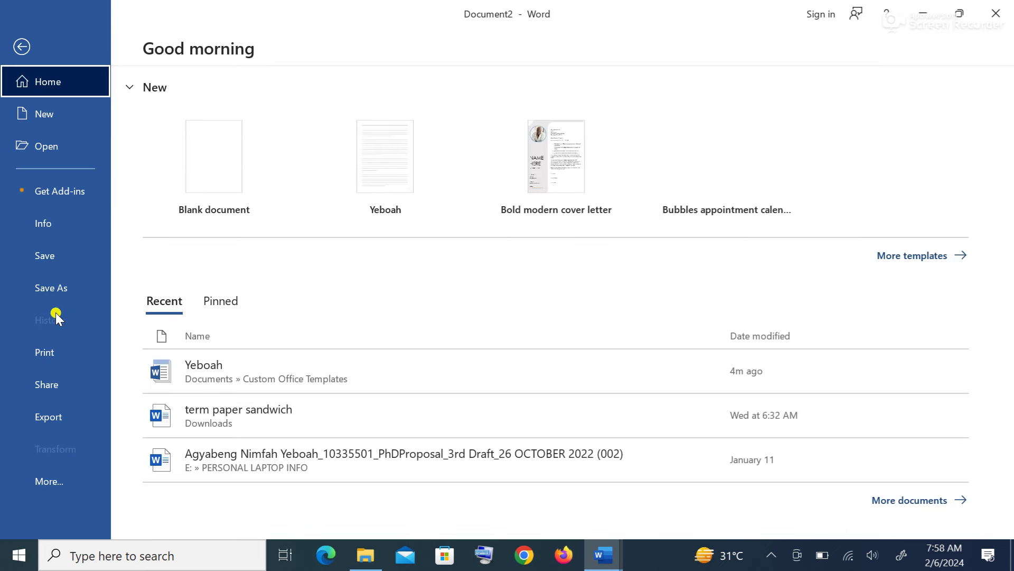
click(58, 290)
click(232, 276)
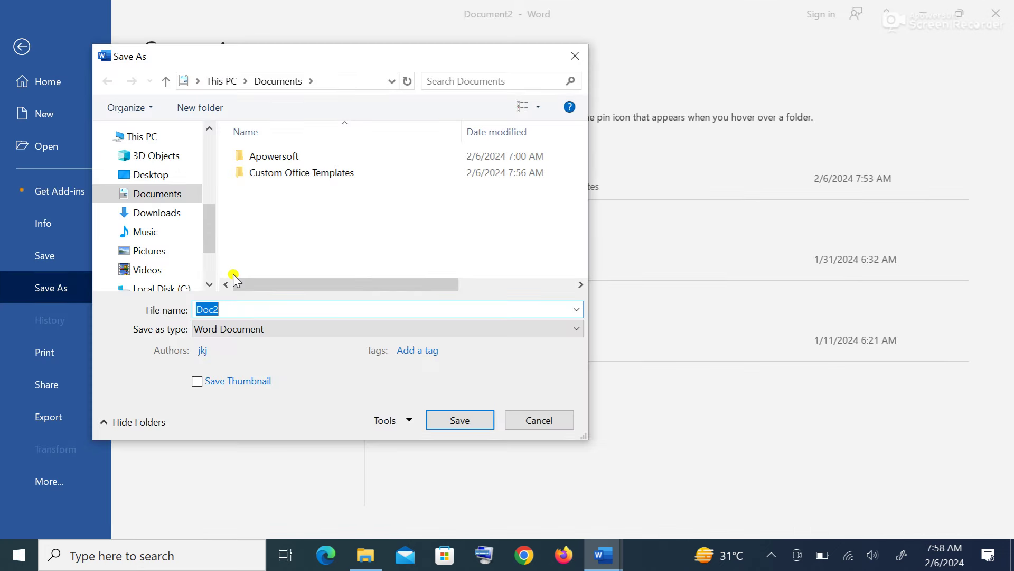
text(Nana)
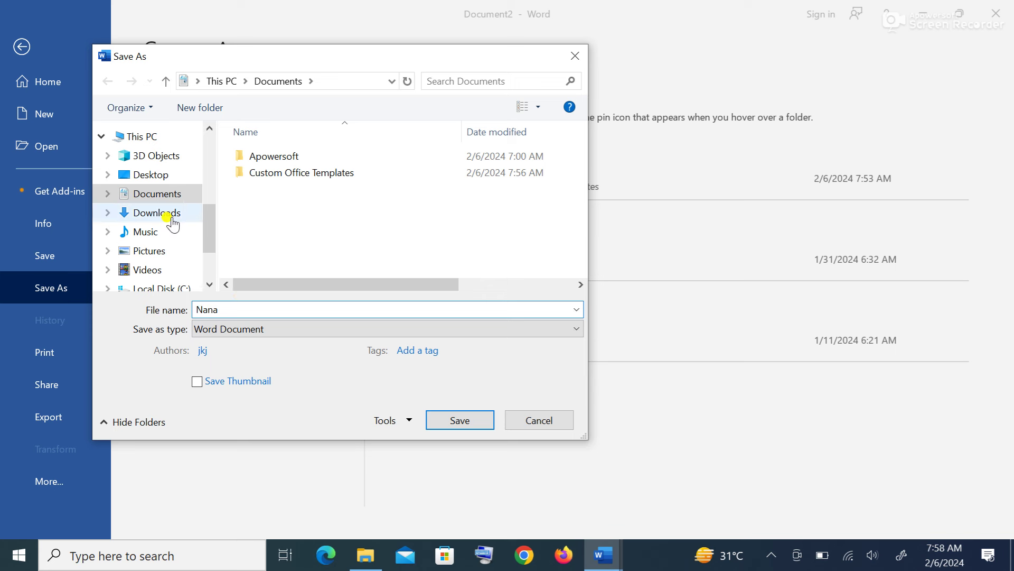
click(162, 176)
click(460, 420)
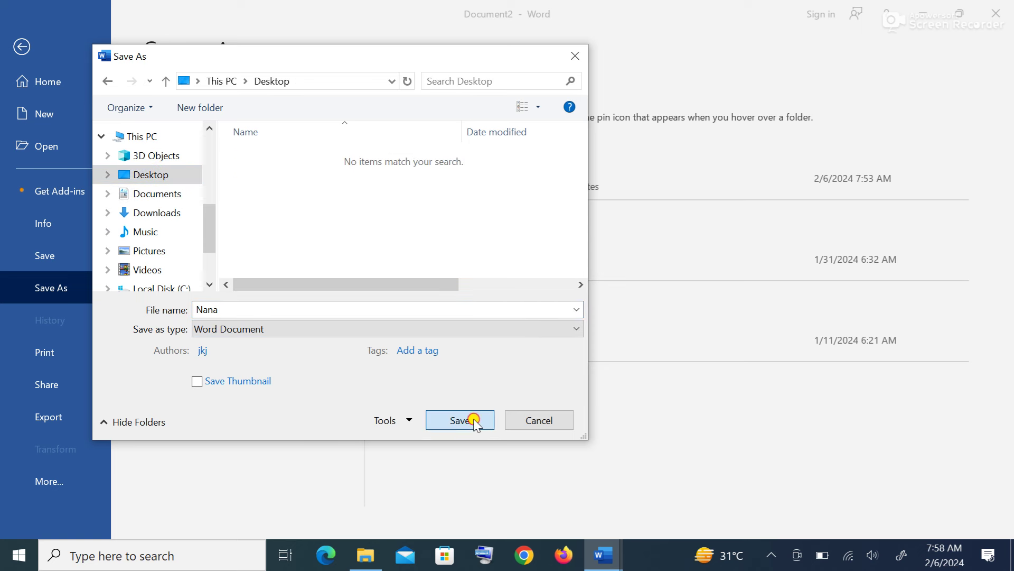
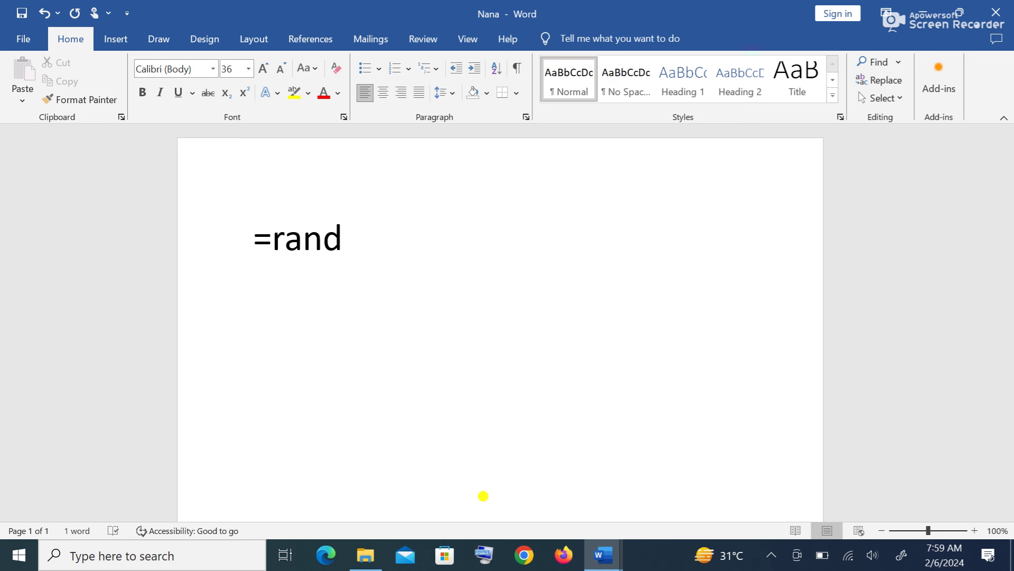
Complete the sample text formula as =rand(5,2) and generate the paragraphs.
text(()
text(5,2)
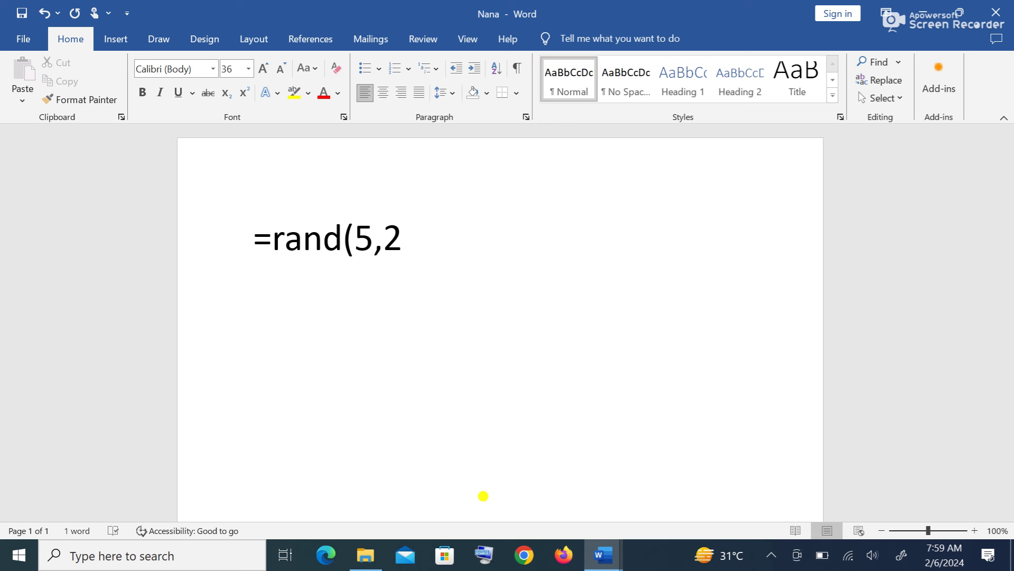
text())
key(Return)
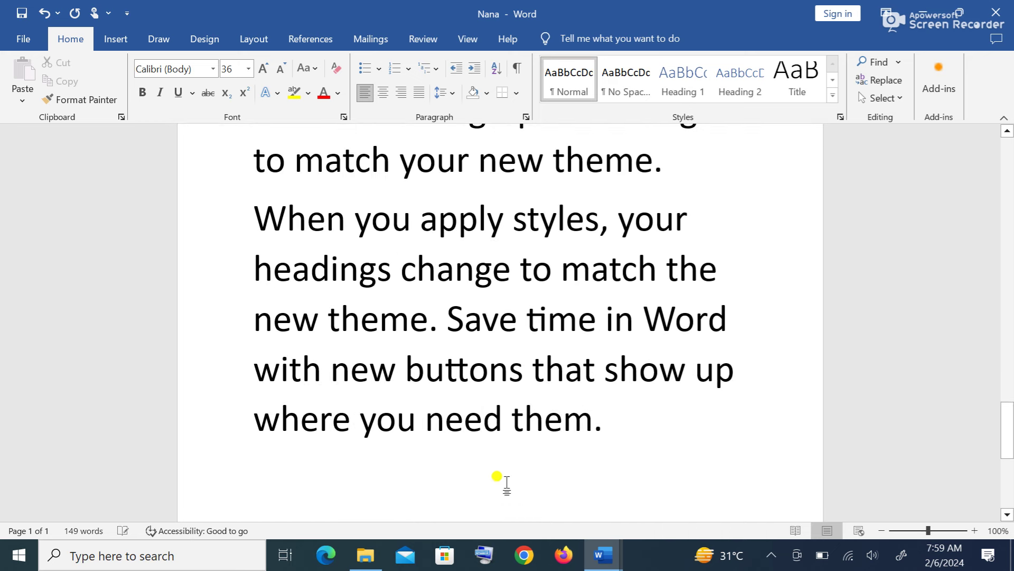
Shrink the font size of the whole generated text to 14.
key(ctrl+a)
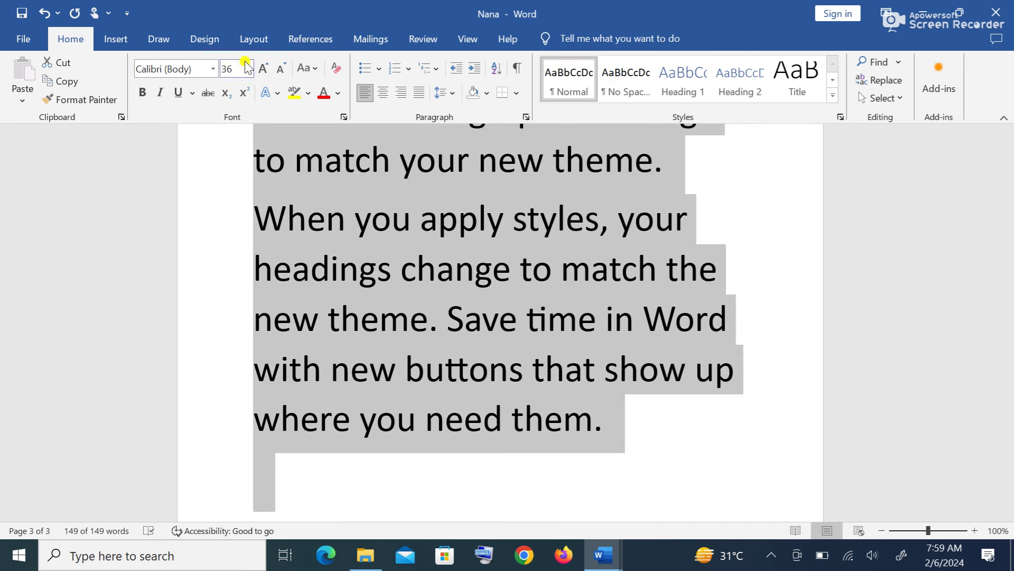
click(280, 69)
click(279, 70)
click(279, 69)
click(280, 70)
click(279, 70)
click(279, 69)
click(280, 70)
click(280, 70)
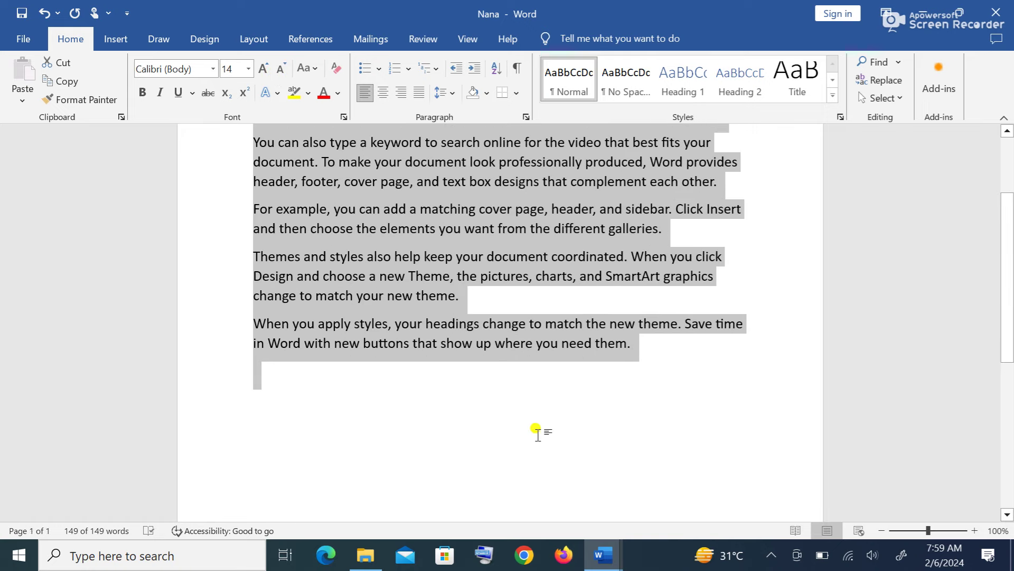
click(589, 464)
scroll(596, 465, up, 2)
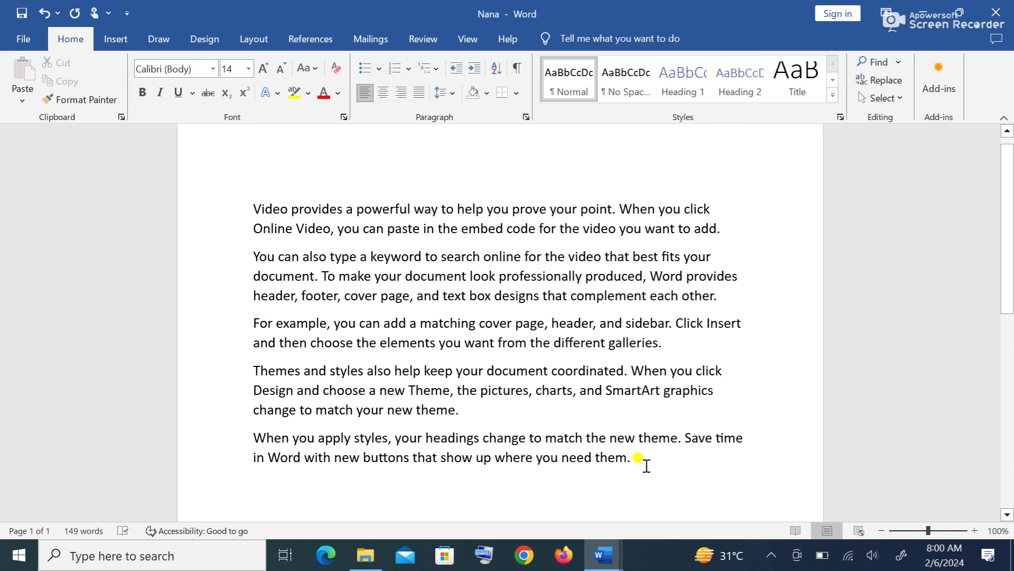
drag(645, 464, 233, 207)
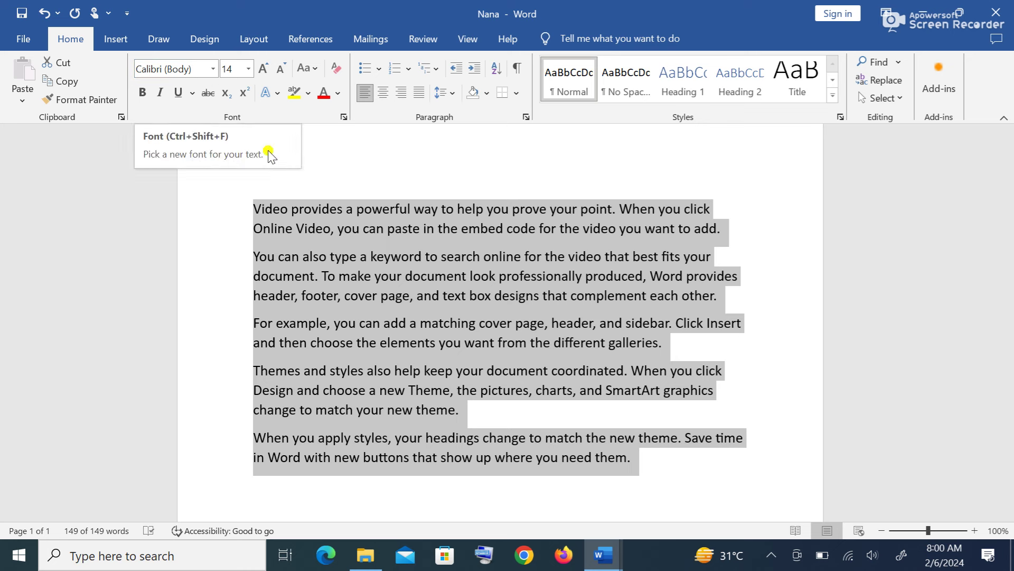
click(713, 476)
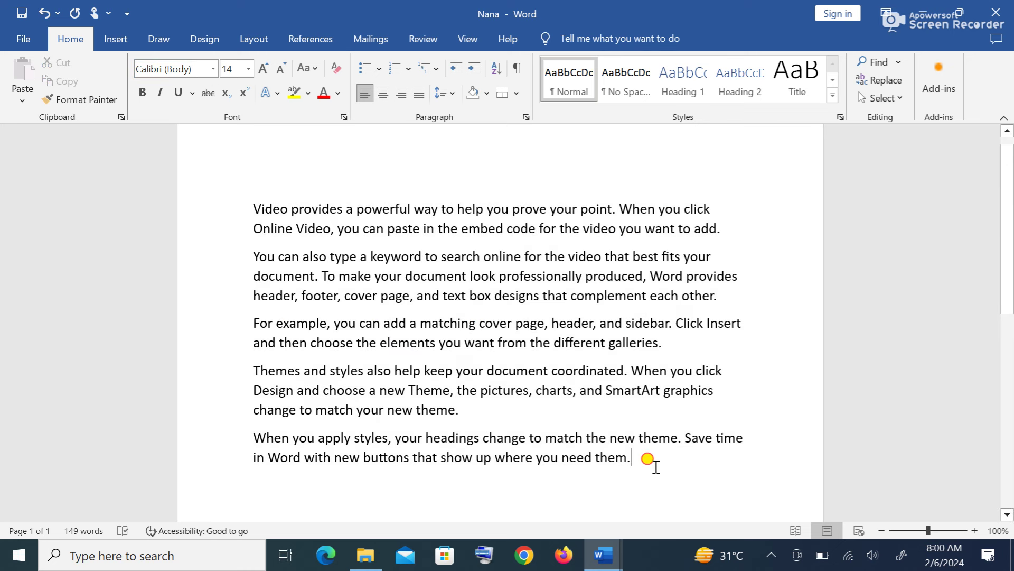
drag(655, 460, 253, 206)
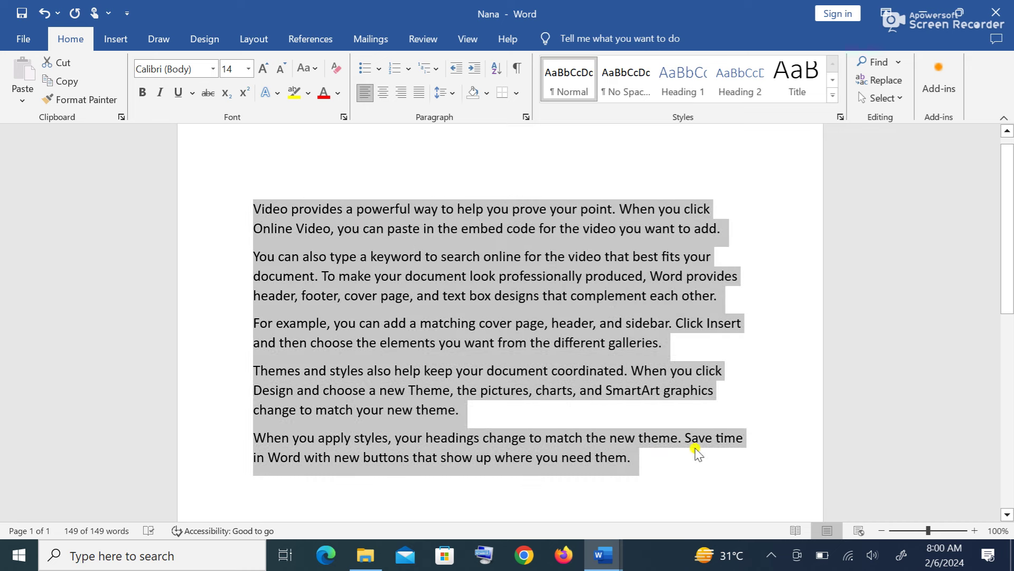
click(770, 413)
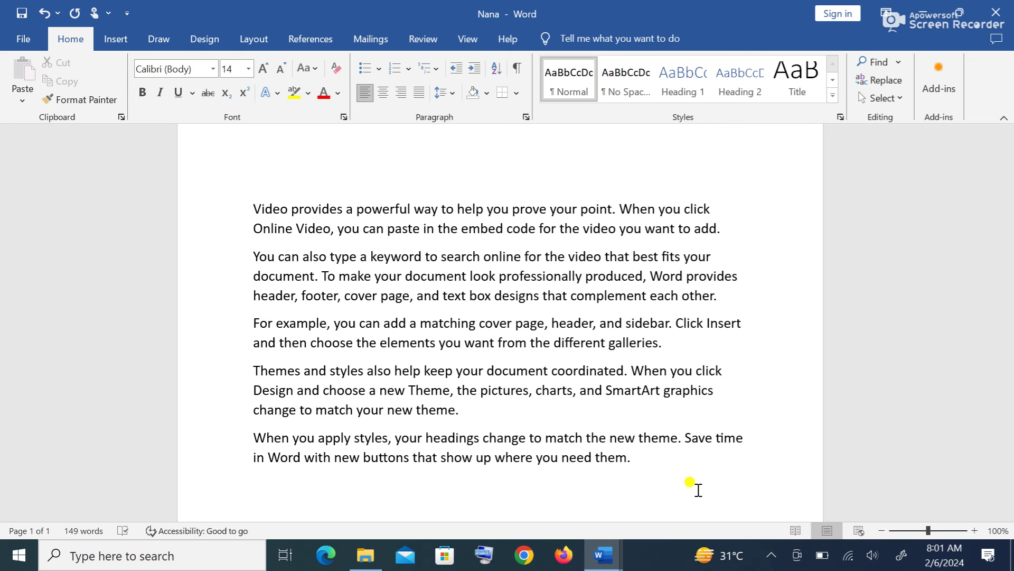
Format the whole text in Times New Roman at font size 12.
key(ctrl+a)
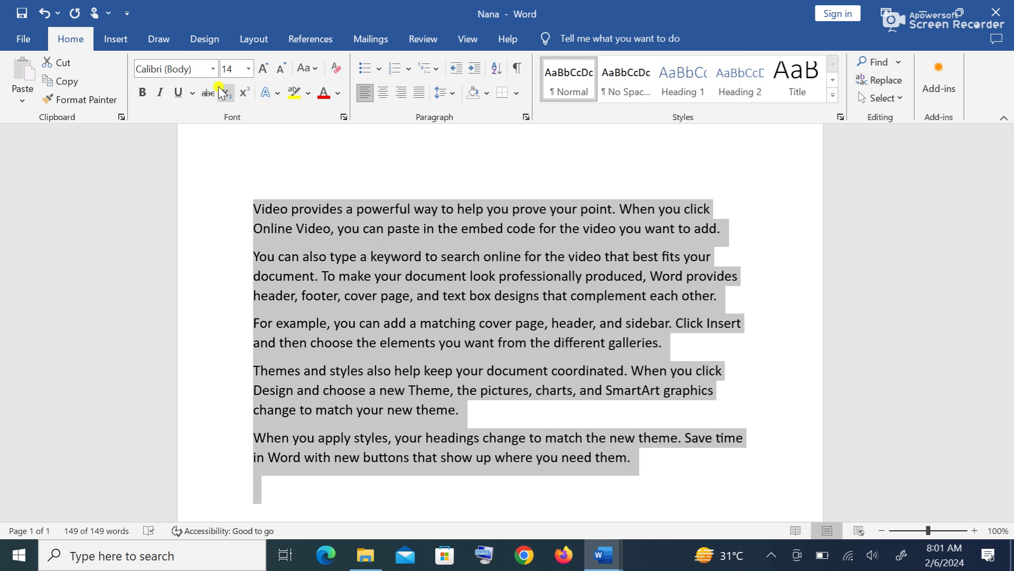
click(213, 69)
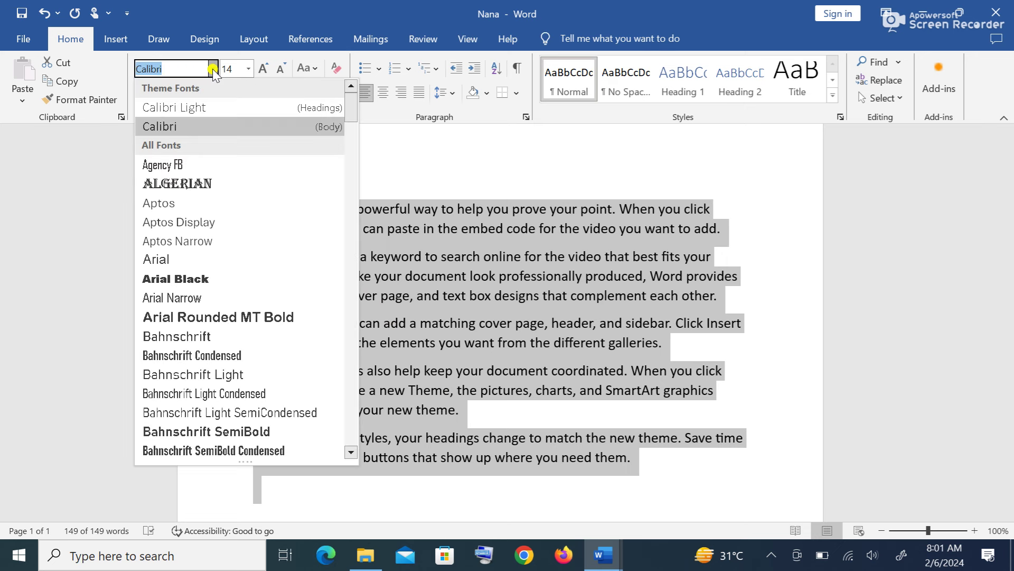
text(Times New Roma)
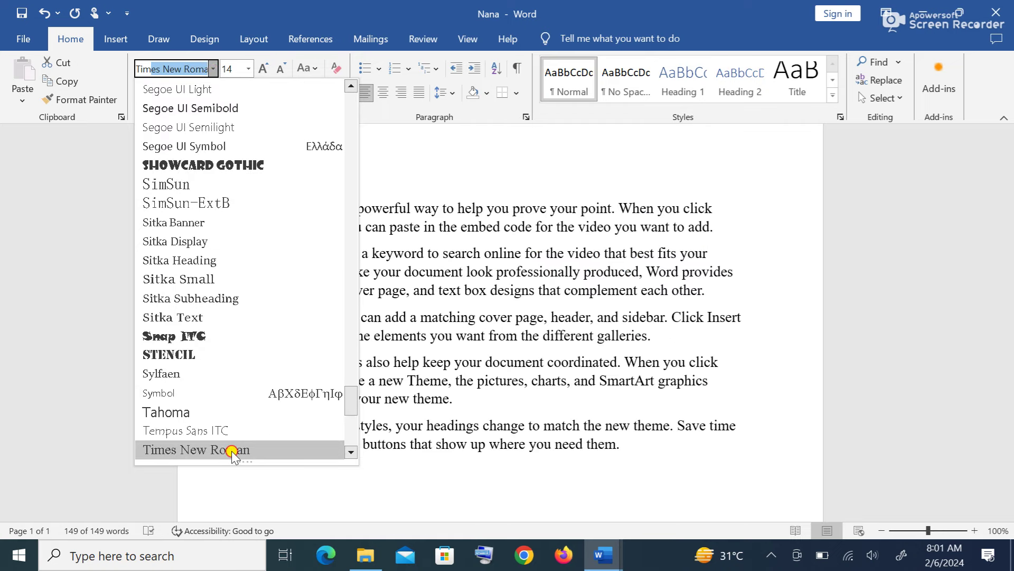
click(231, 451)
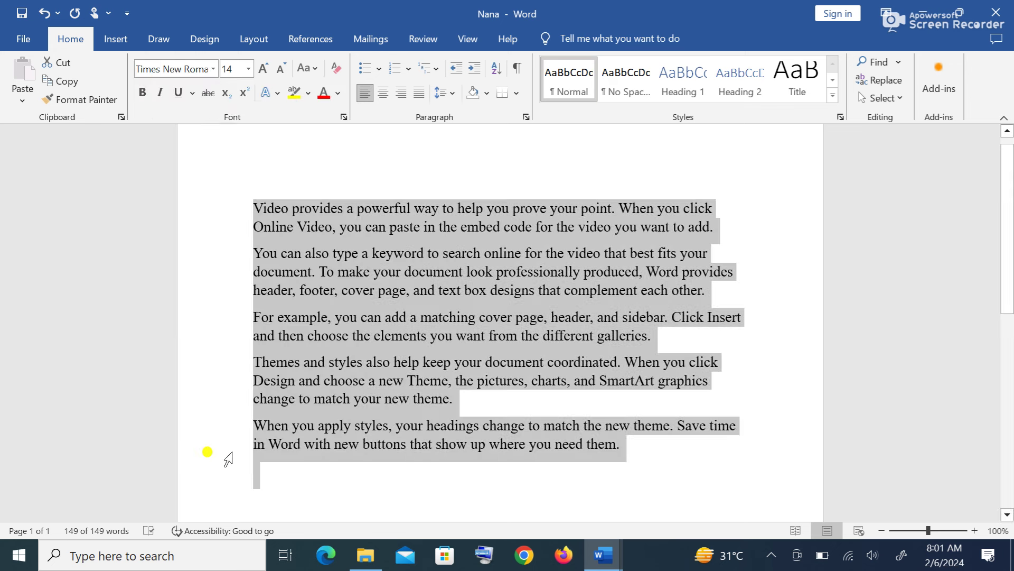
click(248, 69)
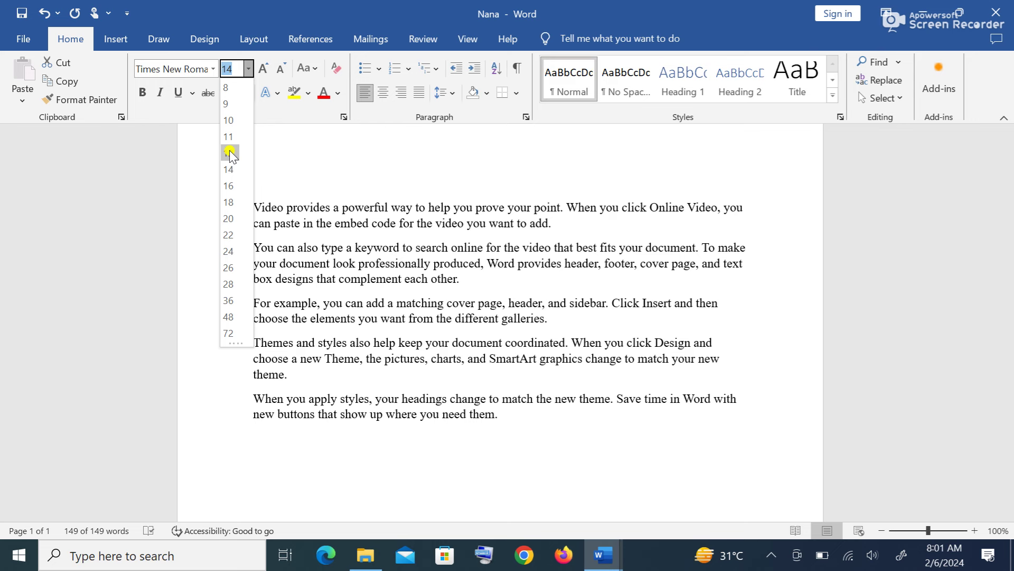
click(230, 153)
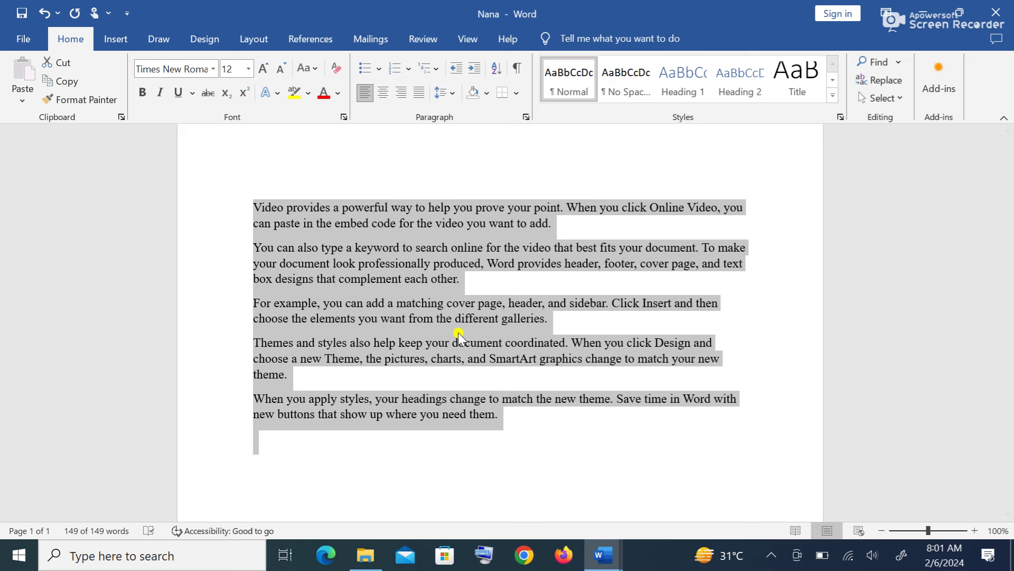
click(545, 438)
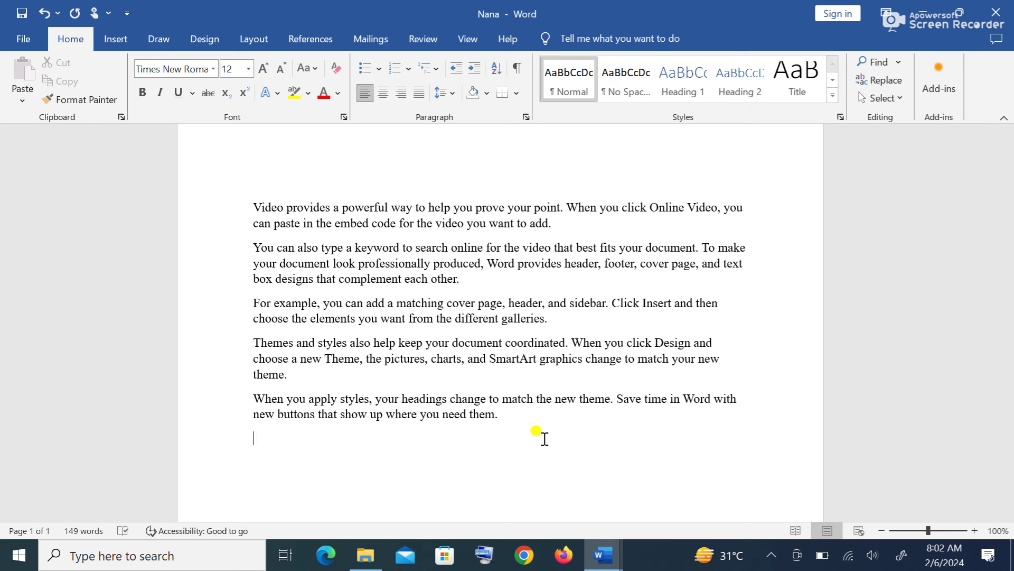
Delete all the generated sample text, starting from its end, to leave the page empty.
click(543, 439)
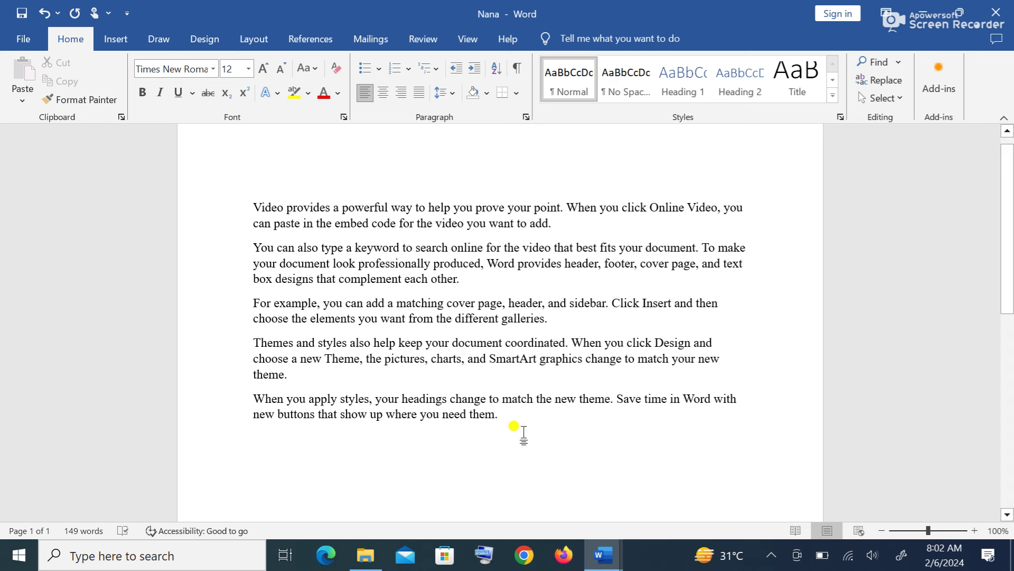
key(BackSpace)
key(BackSpace)
key(BackSpace)
key(BackSpace)
key(BackSpace)
key(BackSpace)
key(BackSpace)
key(BackSpace)
key(BackSpace)
key(BackSpace)
key(BackSpace)
key(BackSpace)
key(BackSpace)
key(BackSpace)
key(BackSpace)
key(BackSpace)
key(BackSpace)
key(BackSpace)
key(BackSpace)
key(BackSpace)
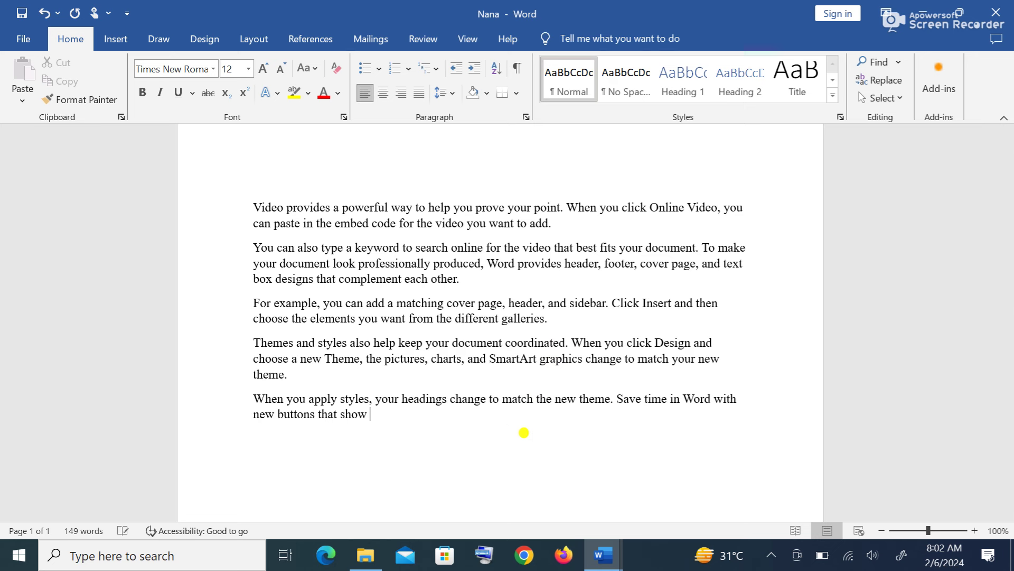
key(BackSpace)
key(BackSpace)
key(BackSpace)
key(BackSpace)
key(BackSpace)
key(BackSpace)
key(BackSpace)
key(BackSpace)
key(BackSpace)
key(BackSpace)
key(BackSpace)
key(BackSpace)
key(BackSpace)
key(BackSpace)
key(BackSpace)
key(BackSpace)
key(BackSpace)
key(BackSpace)
key(BackSpace)
key(BackSpace)
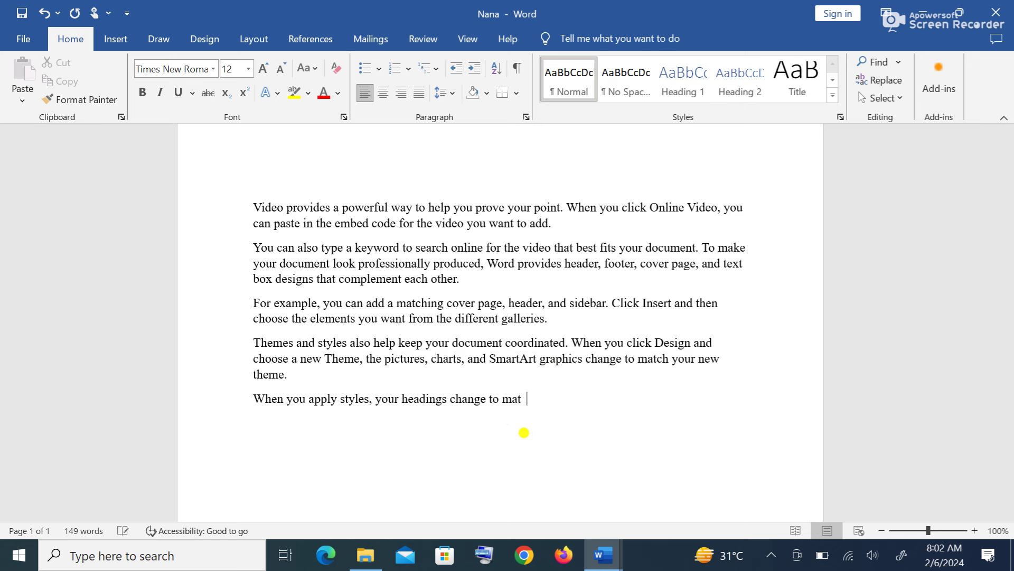
drag(537, 403, 246, 190)
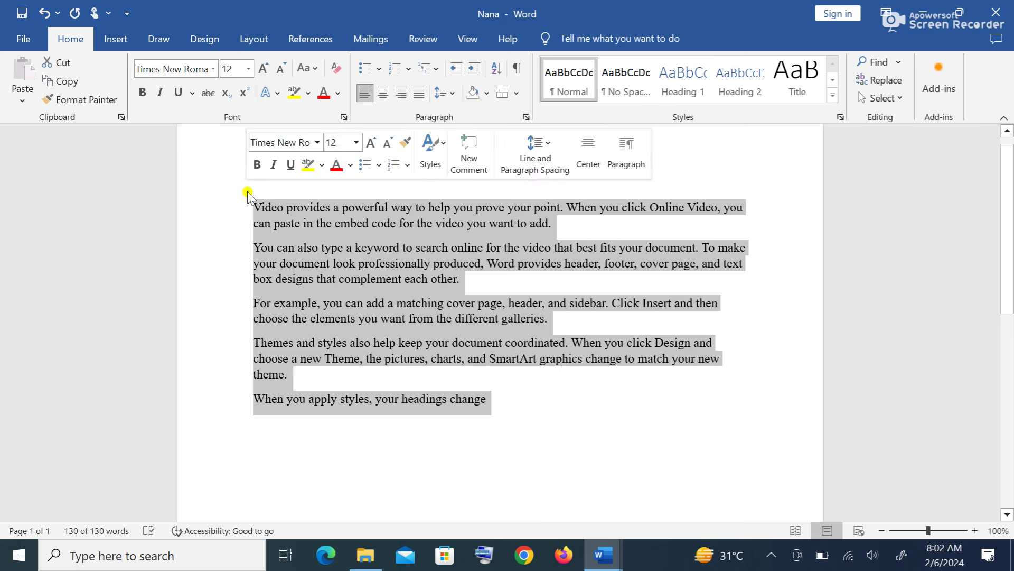
key(BackSpace)
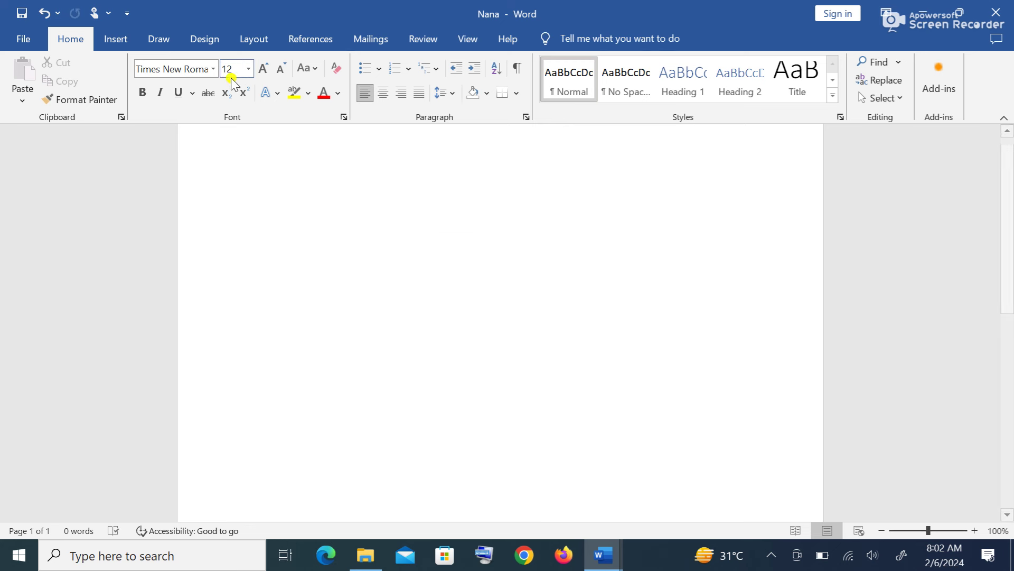
Generate new sample text at font size 12 with the formula =rand(9,3).
click(218, 74)
click(211, 165)
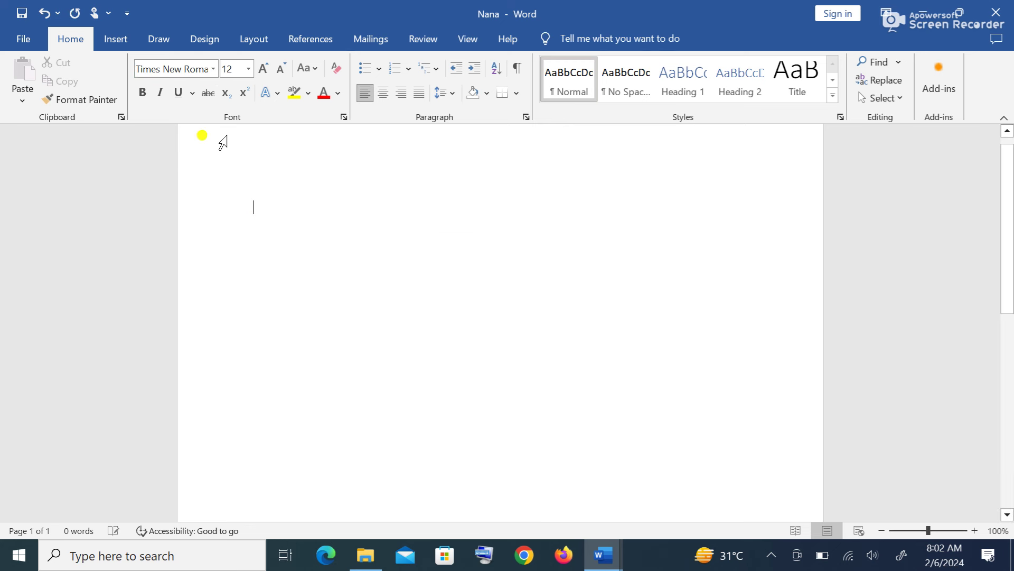
click(249, 69)
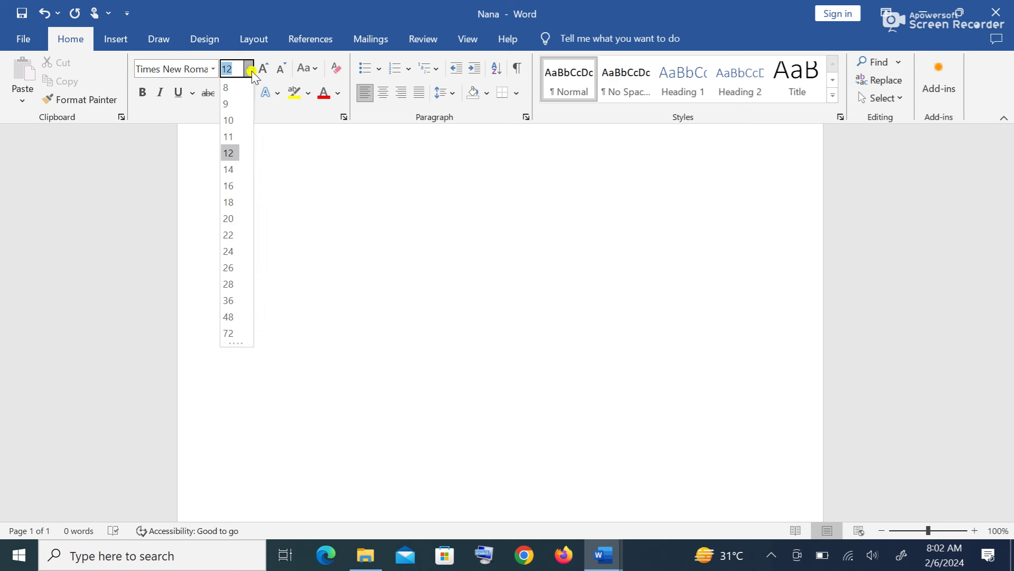
click(231, 154)
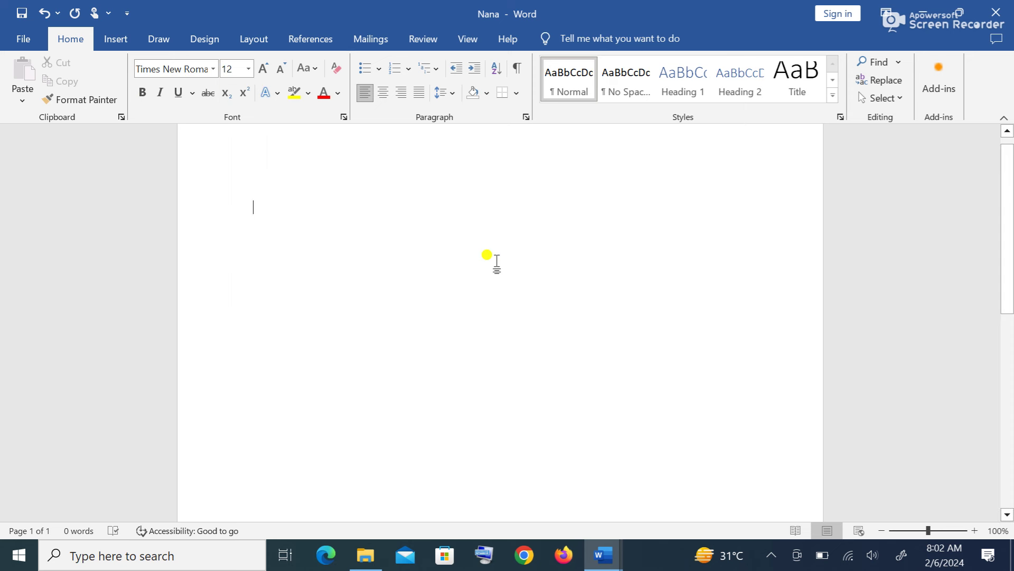
text(=r)
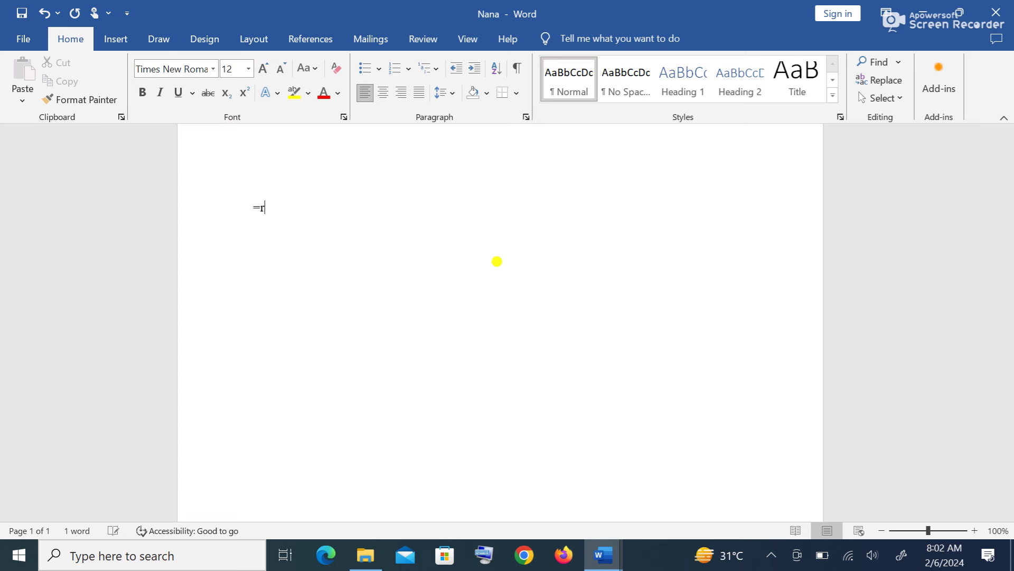
text(and()
text(9)
text(,3))
key(Return)
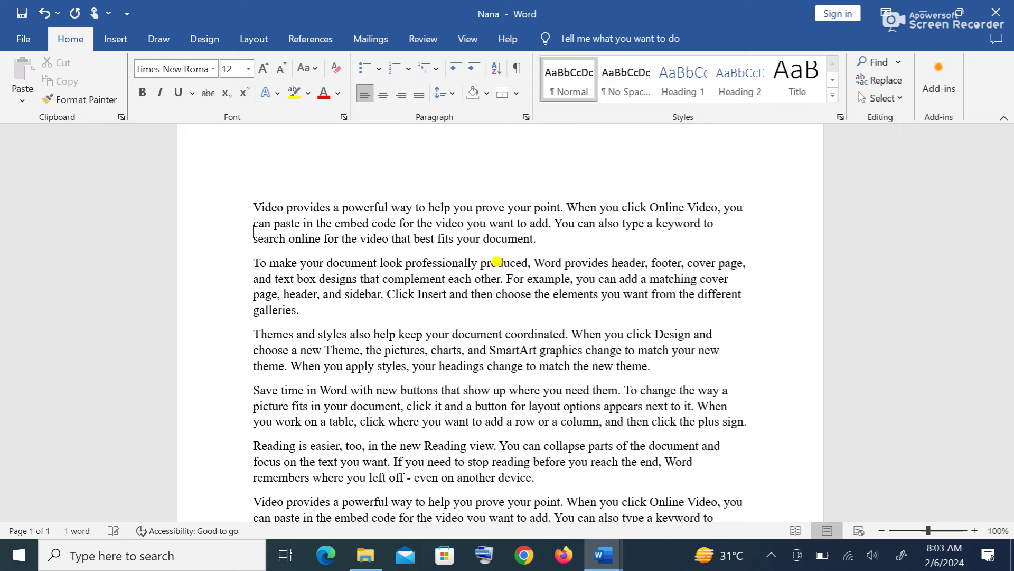
Color the text of the last paragraph, beginning "Save time in Word", standard red.
scroll(412, 238, up, 3)
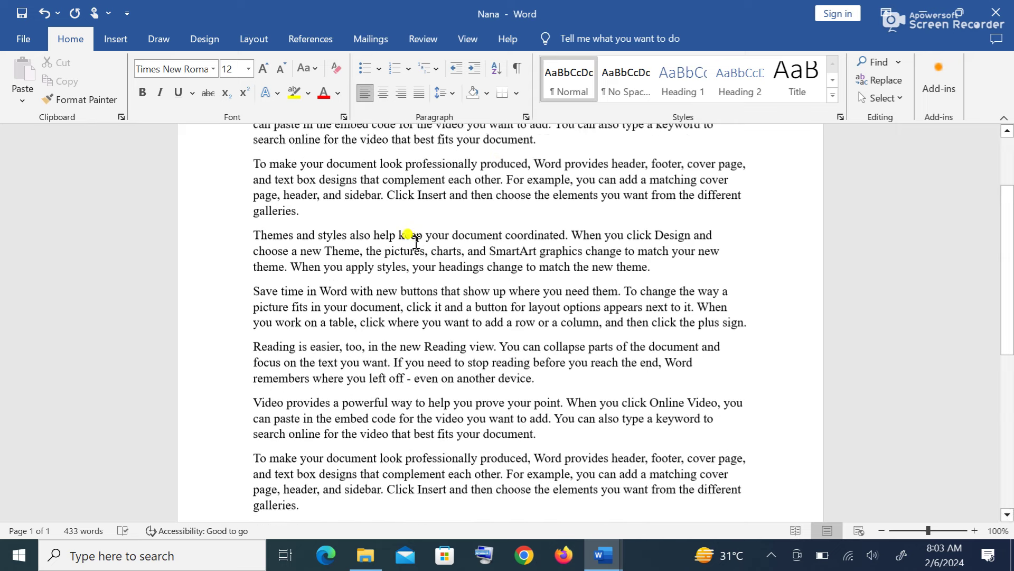
scroll(416, 241, up, 3)
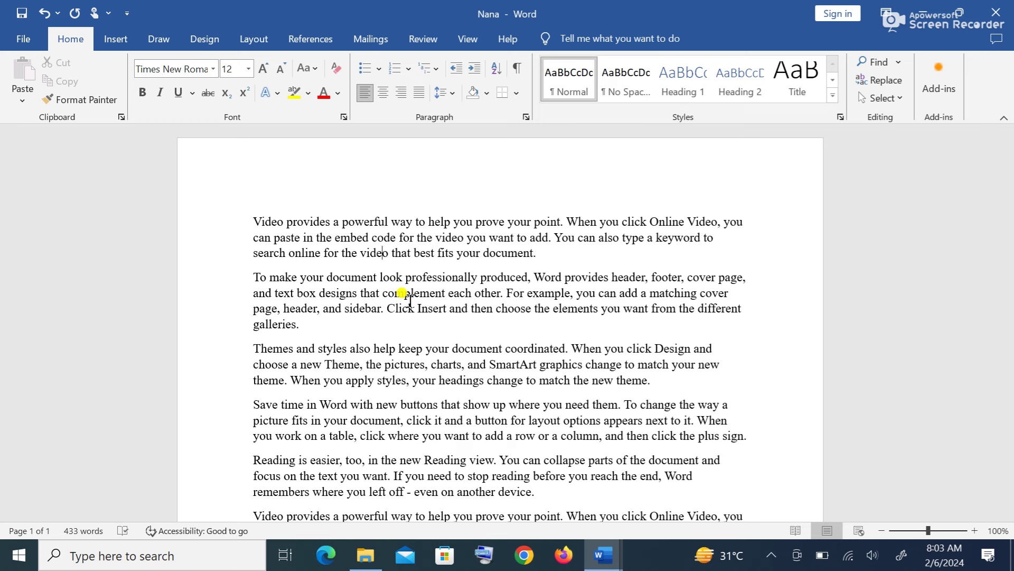
scroll(410, 299, down, 3)
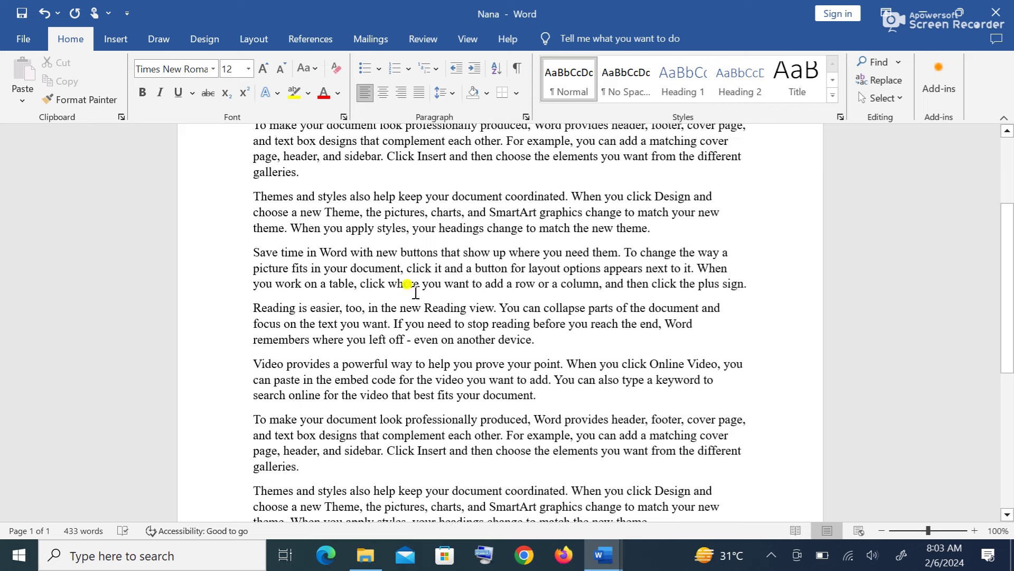
scroll(416, 293, down, 5)
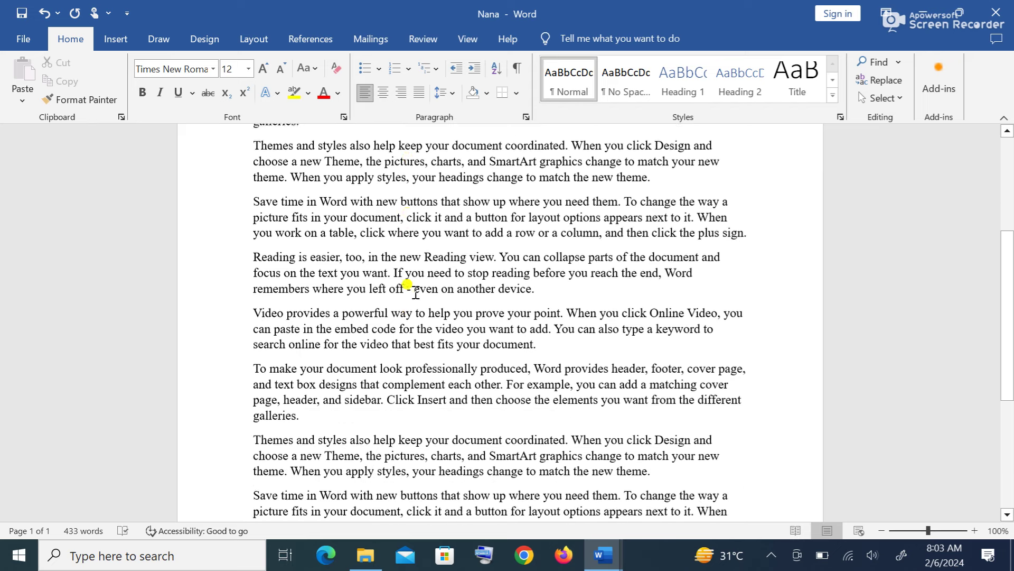
scroll(416, 292, up, 3)
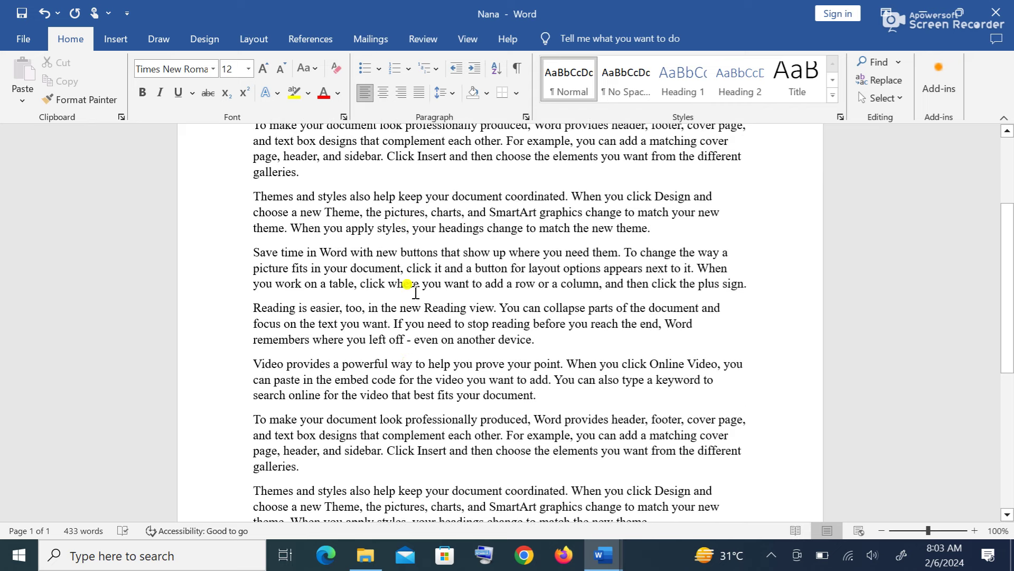
scroll(416, 292, down, 3)
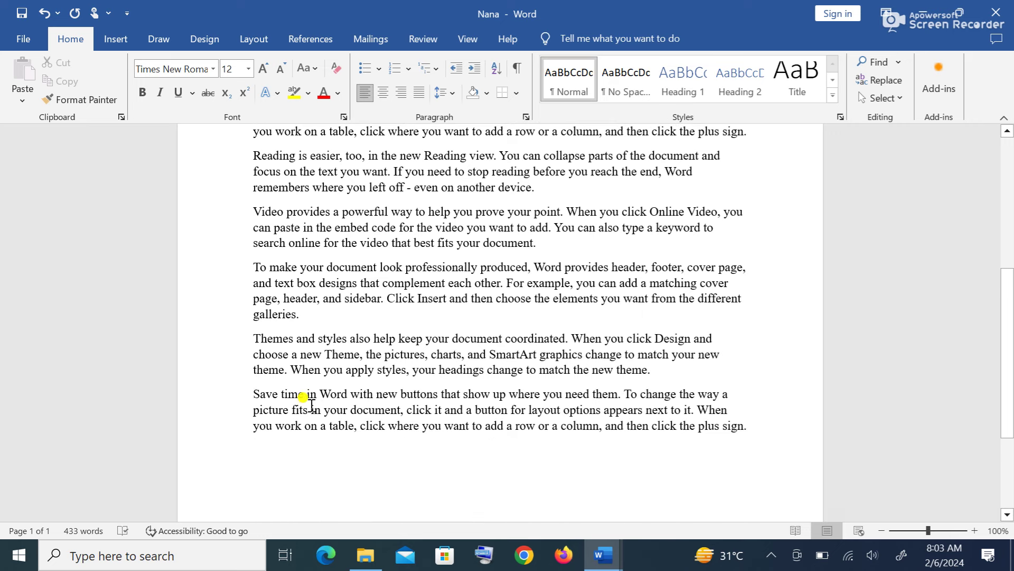
click(250, 395)
drag(251, 395, 750, 430)
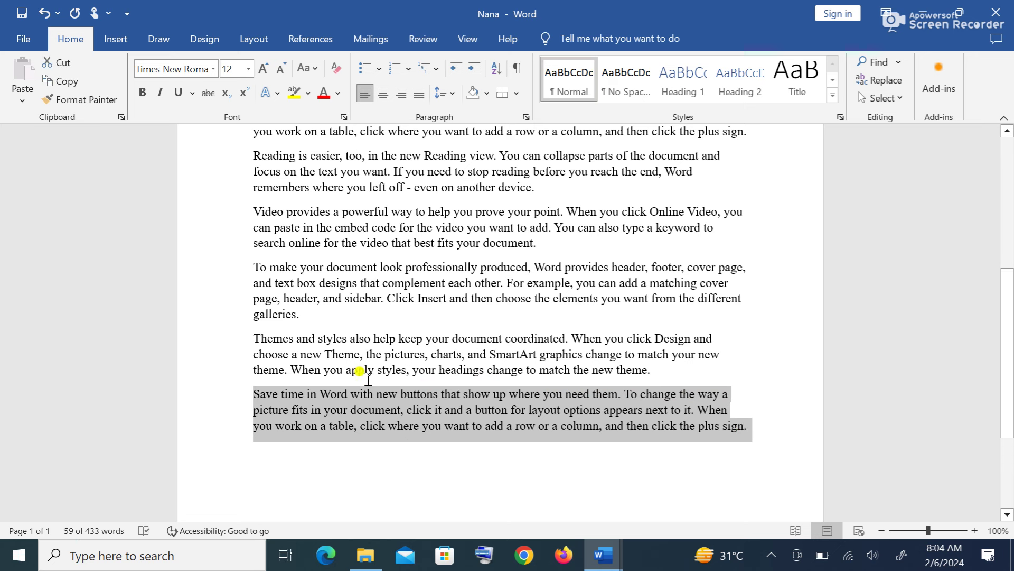
click(339, 94)
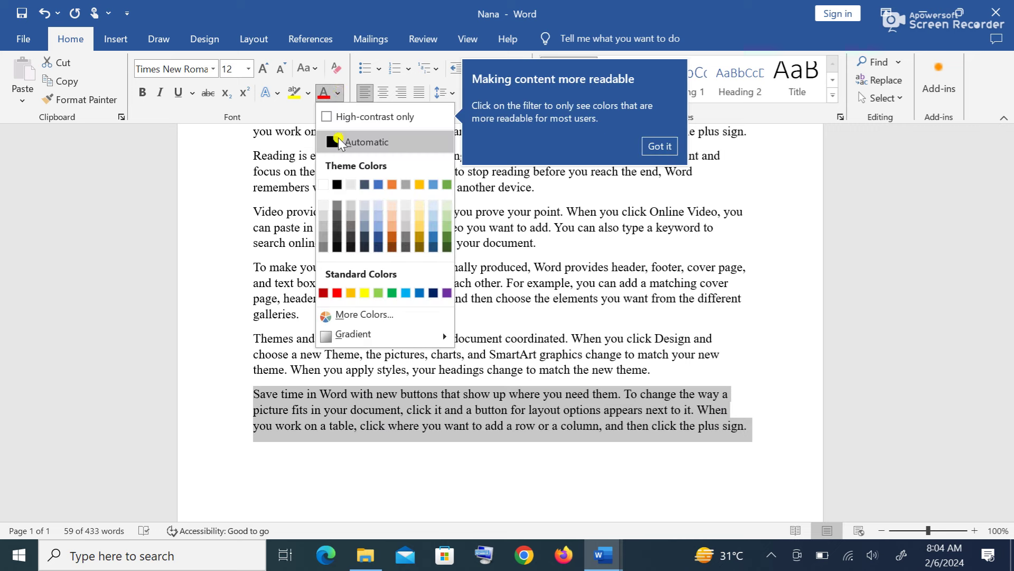
click(337, 294)
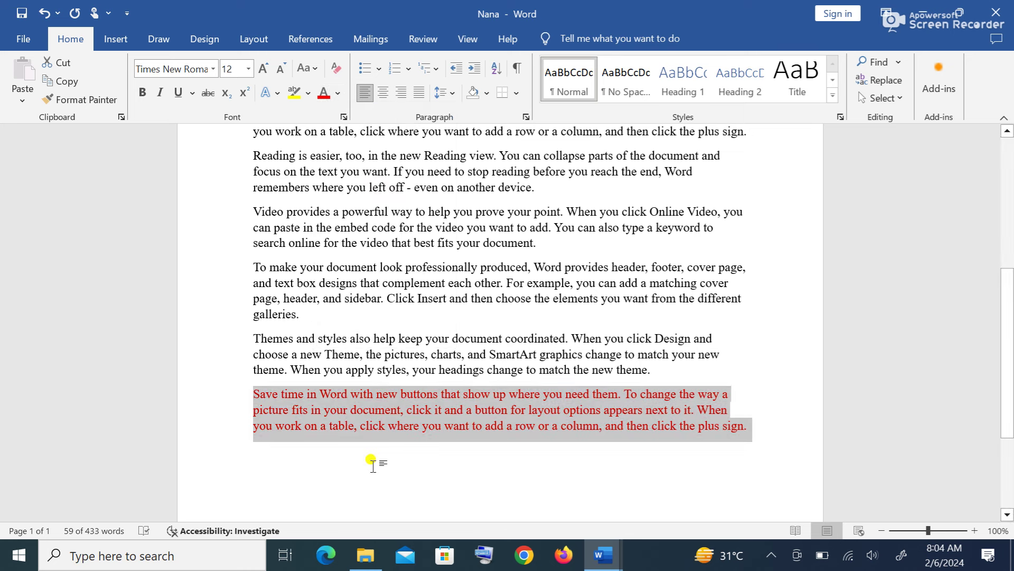
Copy the last paragraph's red formatting onto the paragraph above beginning "To make your document look professionally produced" with Format Painter.
click(372, 465)
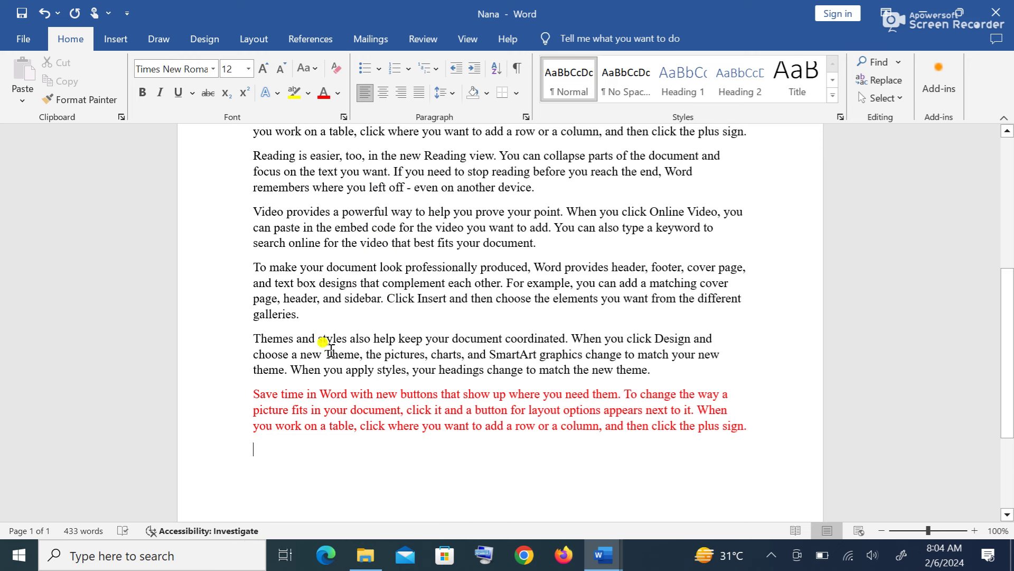
scroll(324, 238, up, 2)
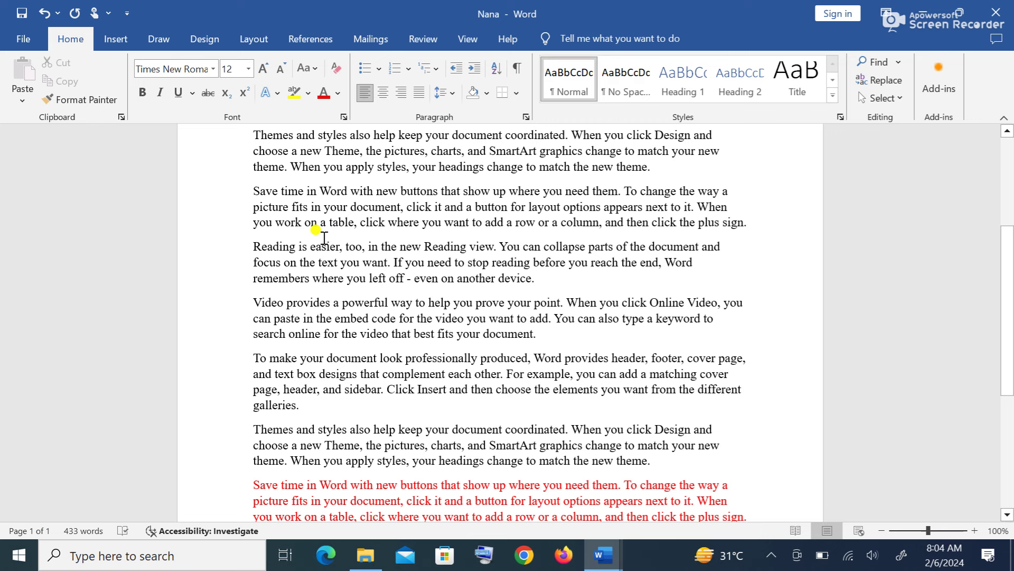
scroll(323, 238, down, 3)
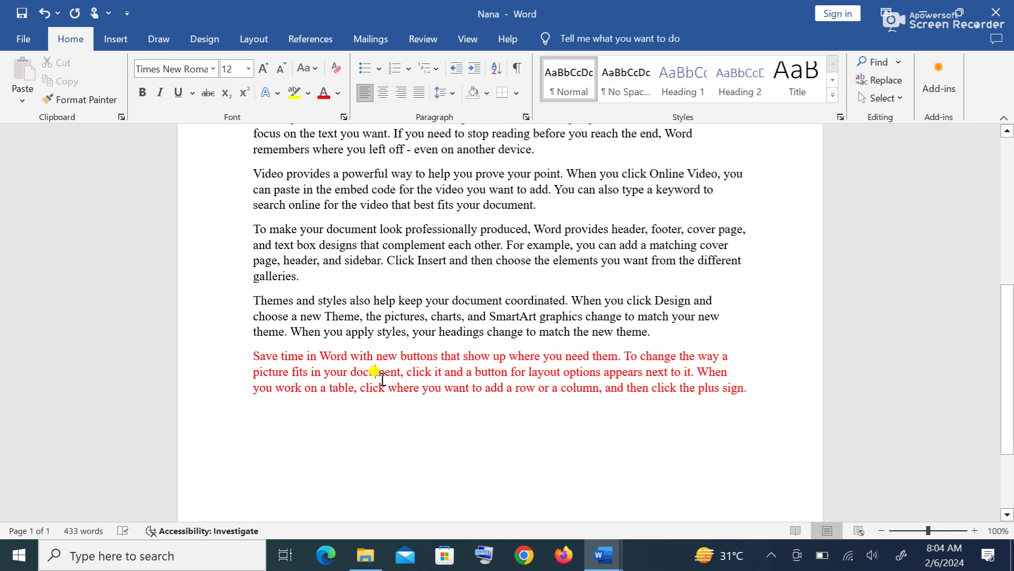
key(ctrl+z)
click(95, 98)
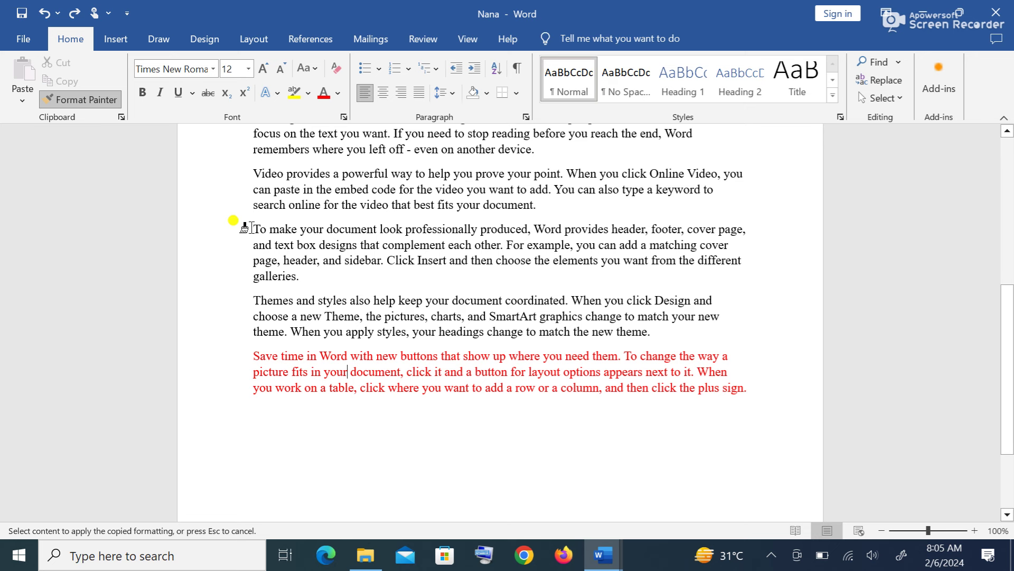
click(252, 228)
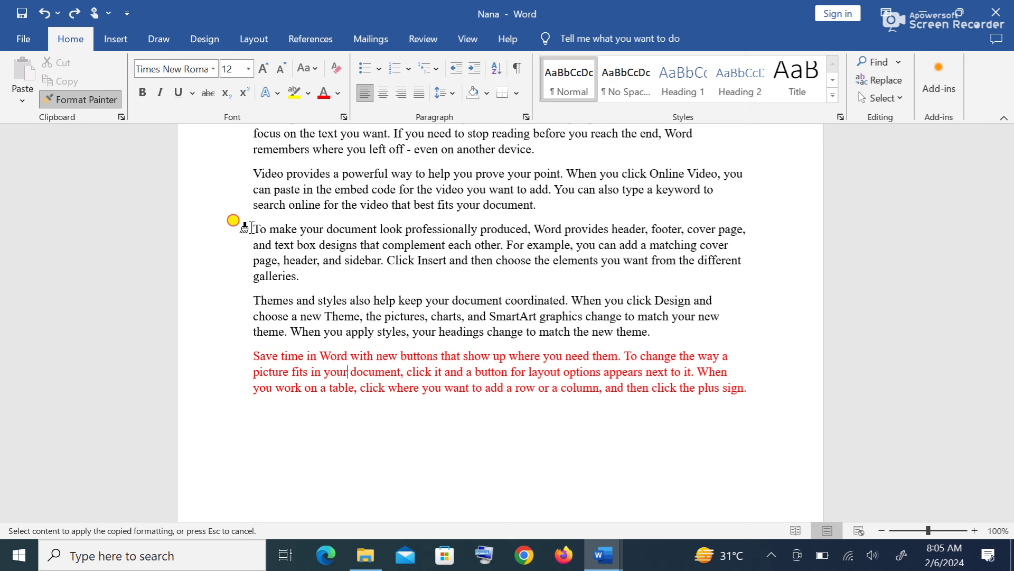
drag(252, 228, 293, 275)
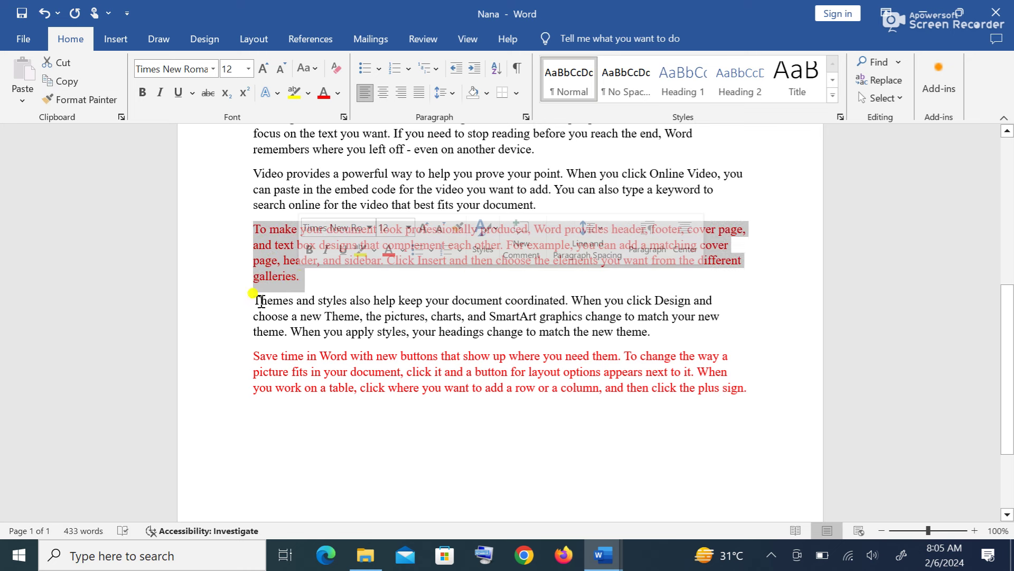
click(357, 328)
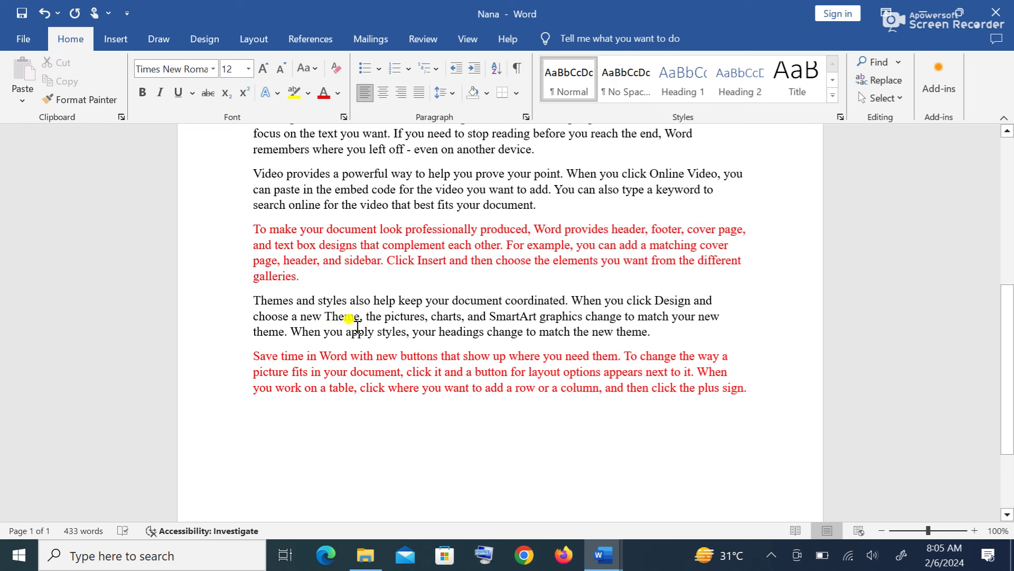
Make the paragraph beginning "Video provides a powerful way", just above the upper red paragraph, bold.
scroll(357, 327, up, 1)
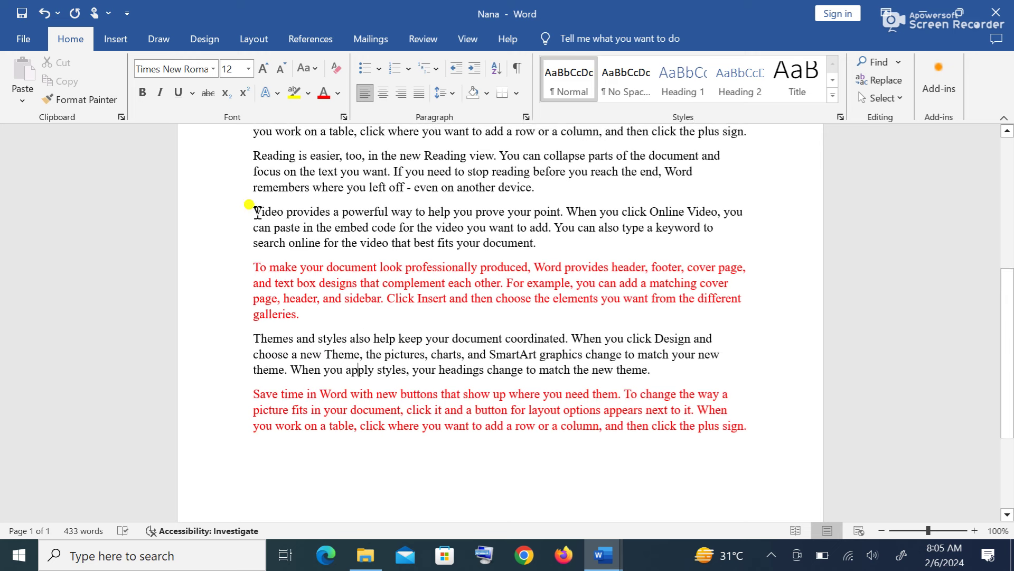
drag(276, 209, 533, 248)
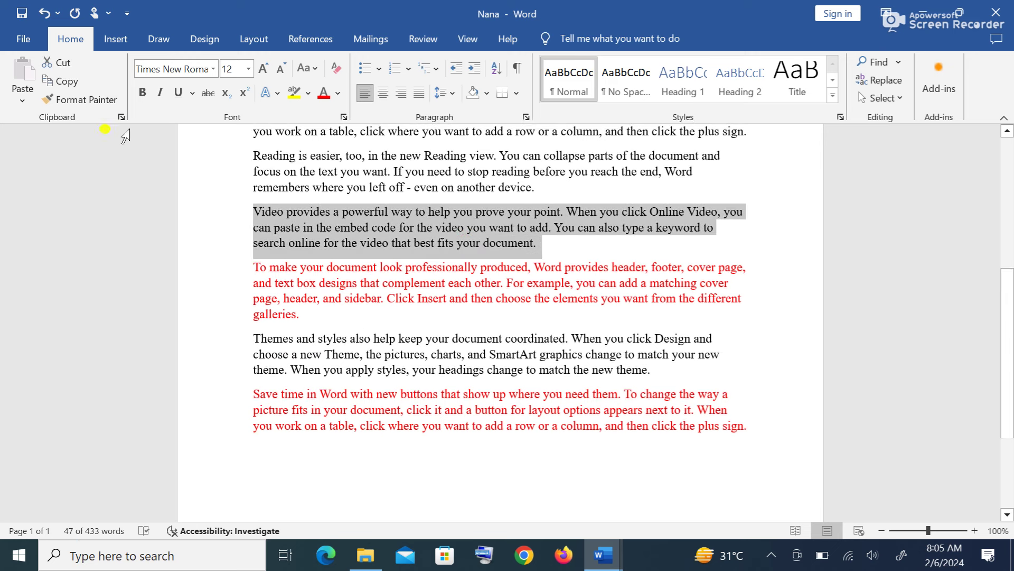
key(ctrl+b)
click(486, 369)
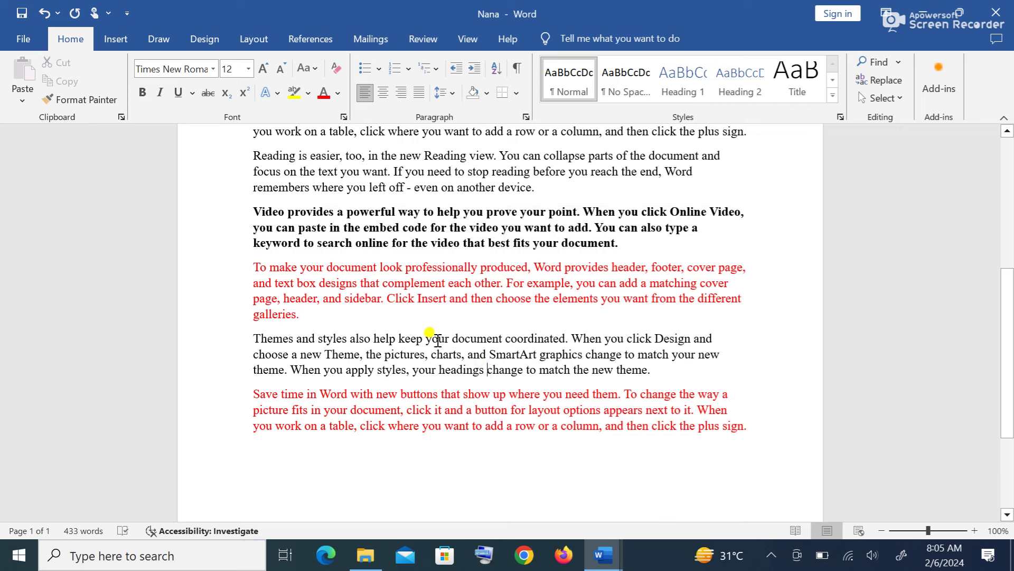
Copy the bold paragraph's formatting with Format Painter onto the words "Save time in Word with new buttons" two paragraphs above.
scroll(418, 333, up, 3)
click(413, 344)
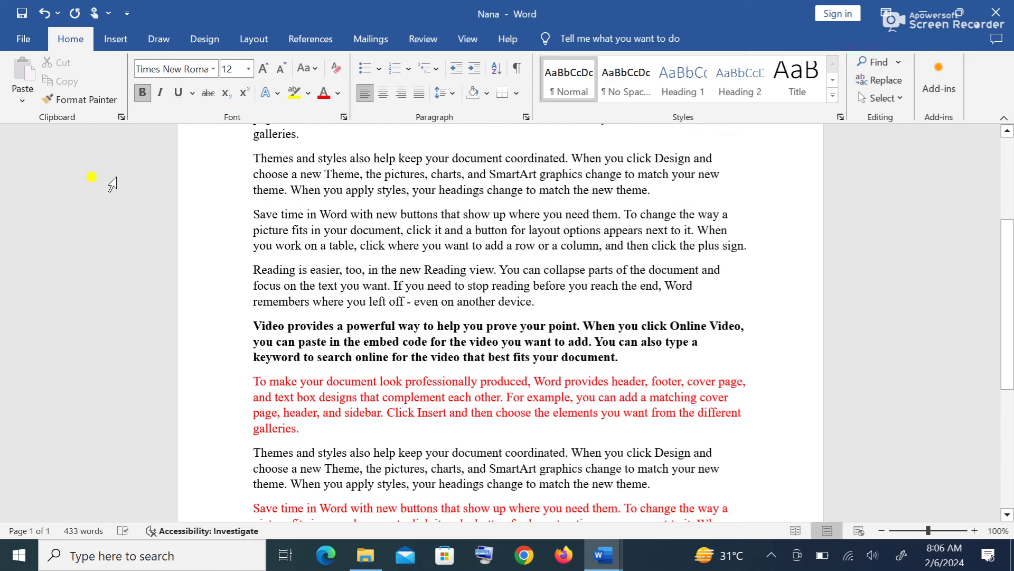
click(88, 101)
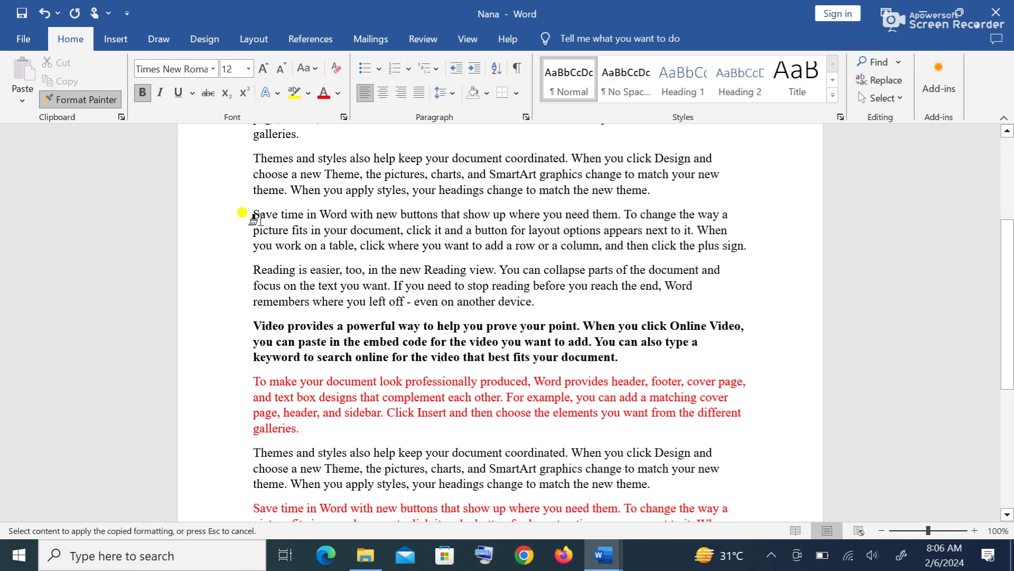
mouse_move(256, 215)
mouse_down()
mouse_move(478, 270)
mouse_move(539, 305)
mouse_move(483, 246)
mouse_move(401, 213)
mouse_move(443, 214)
mouse_up()
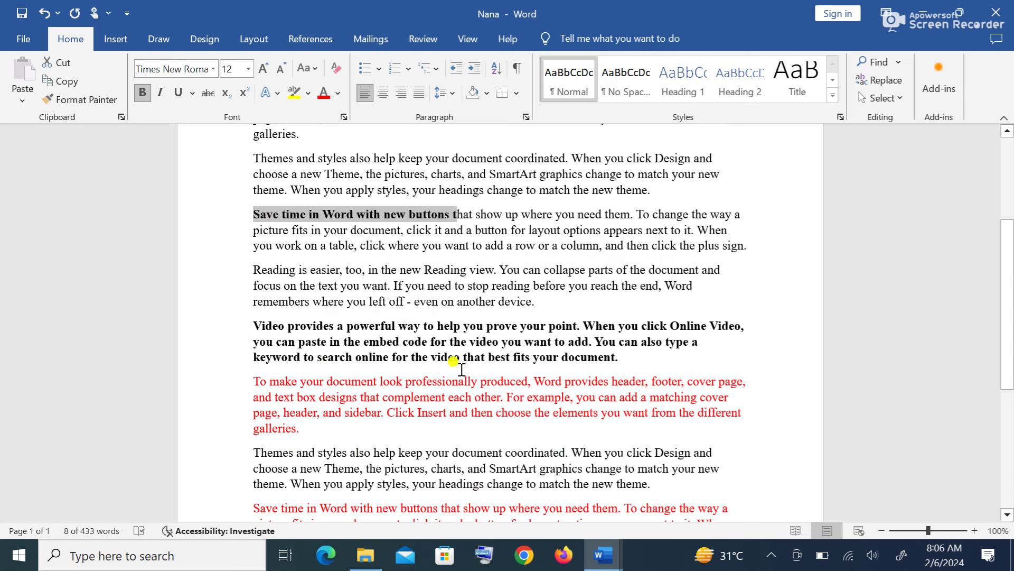
click(442, 293)
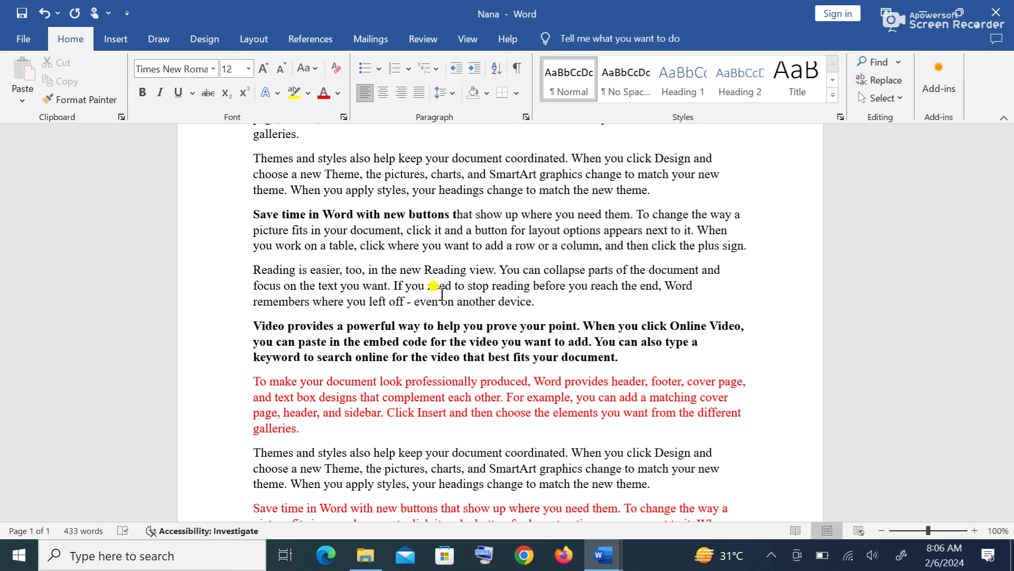
click(442, 299)
Set the left page margin to 1.5" in the Page Setup options for the whole document.
click(265, 40)
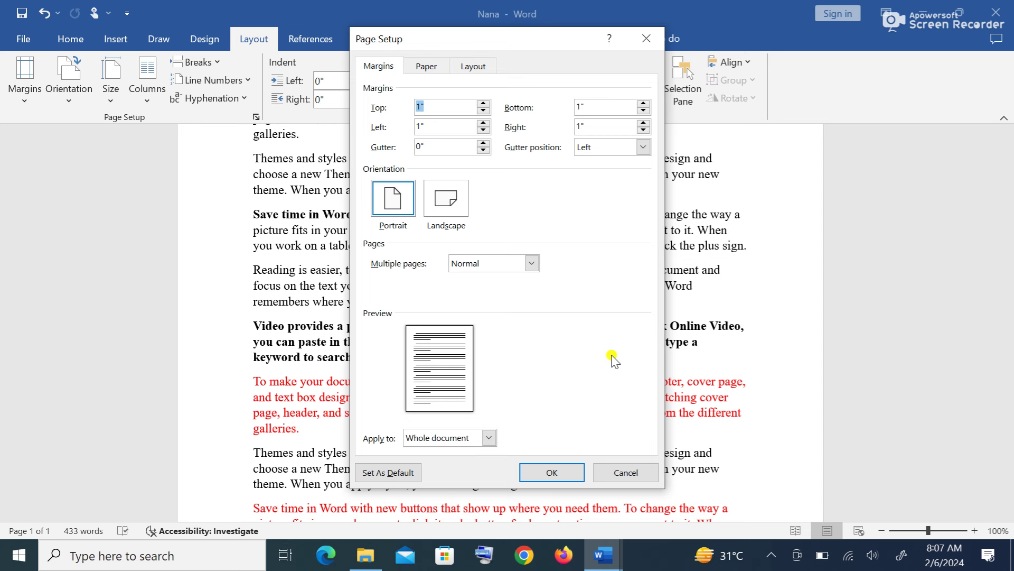
click(483, 123)
click(483, 122)
click(483, 122)
click(483, 123)
click(483, 122)
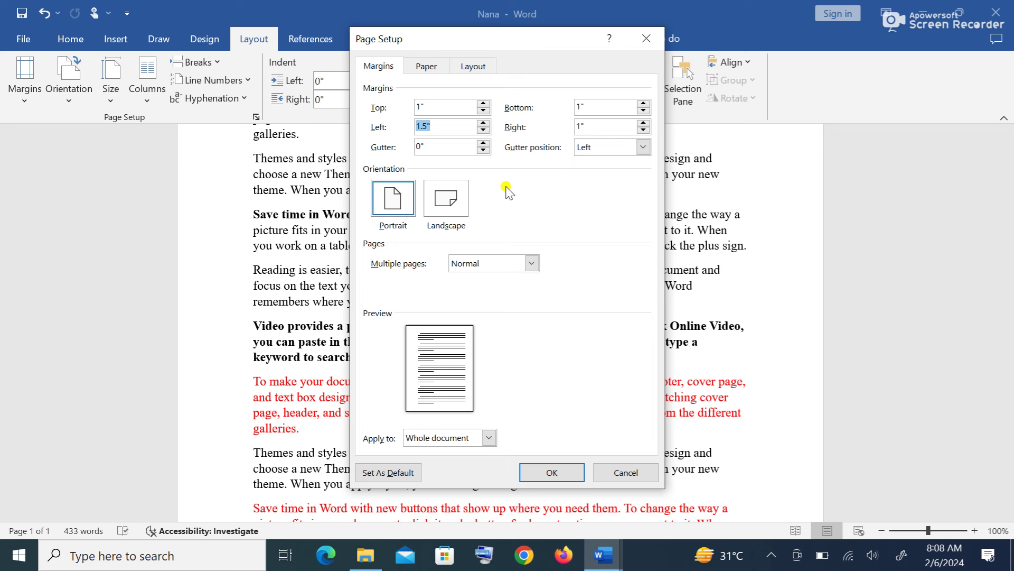
click(554, 471)
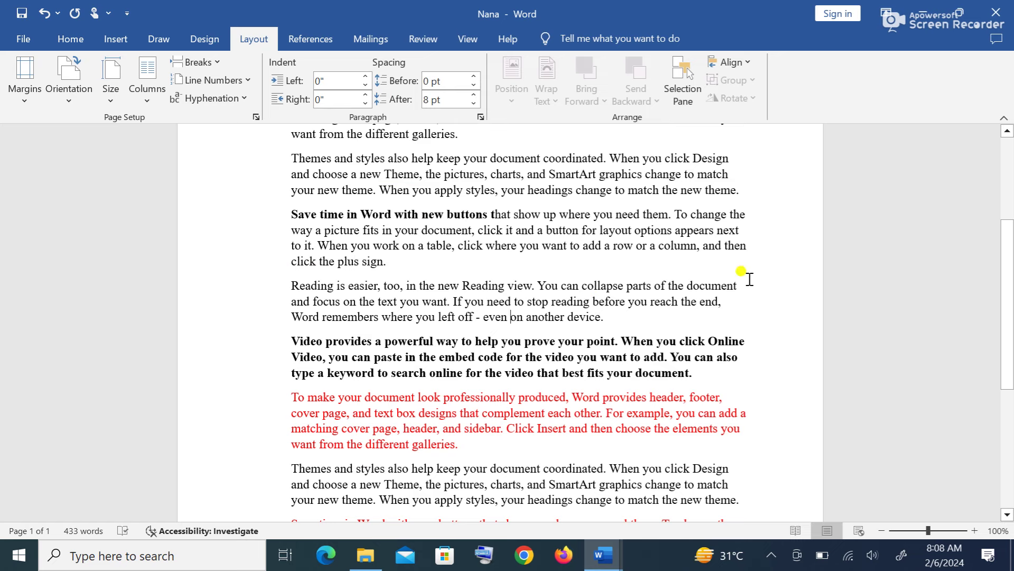
scroll(713, 328, up, 4)
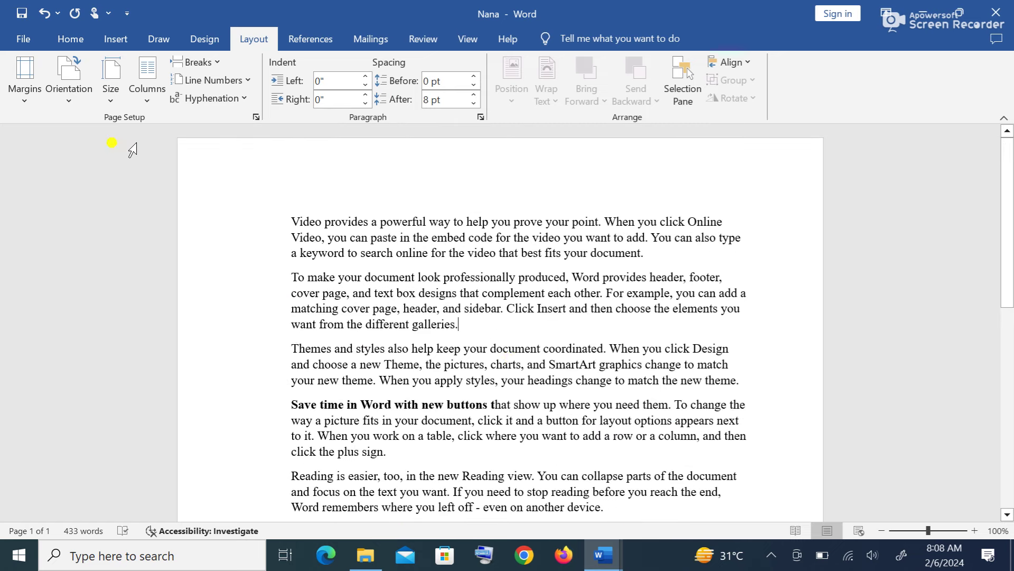
click(72, 40)
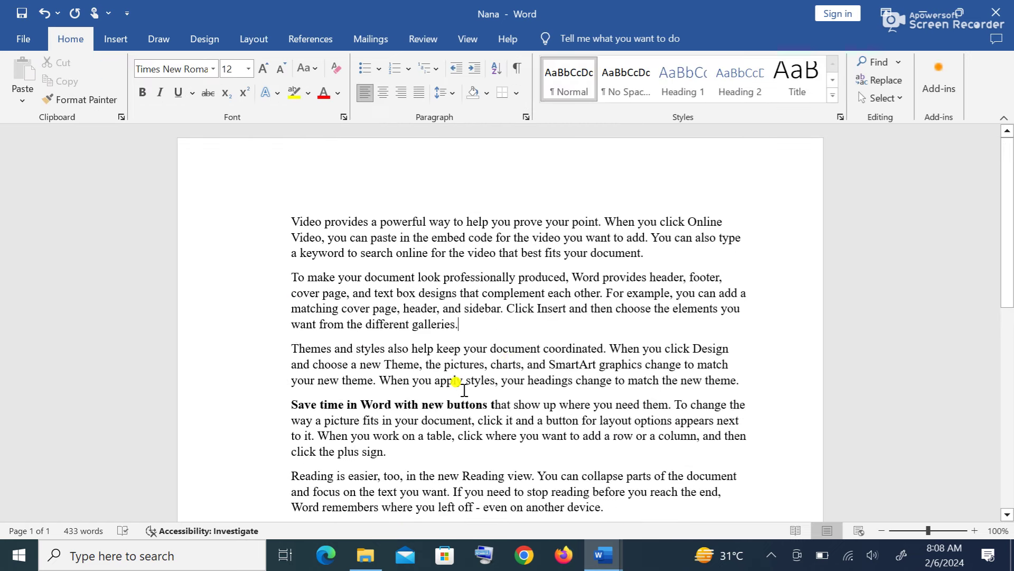
scroll(460, 387, down, 3)
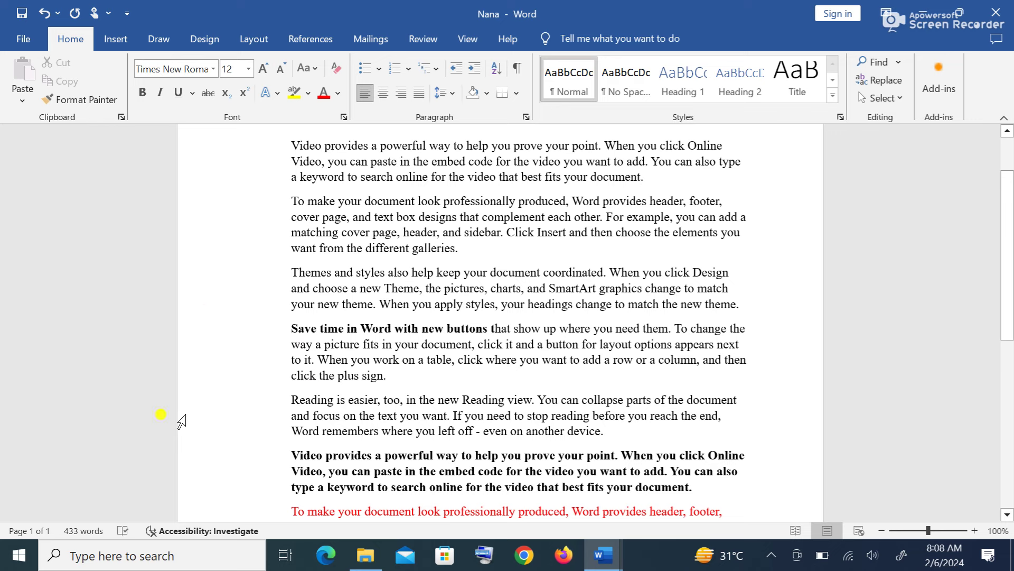
Apply portrait orientation to the page, then switch it to landscape.
click(255, 37)
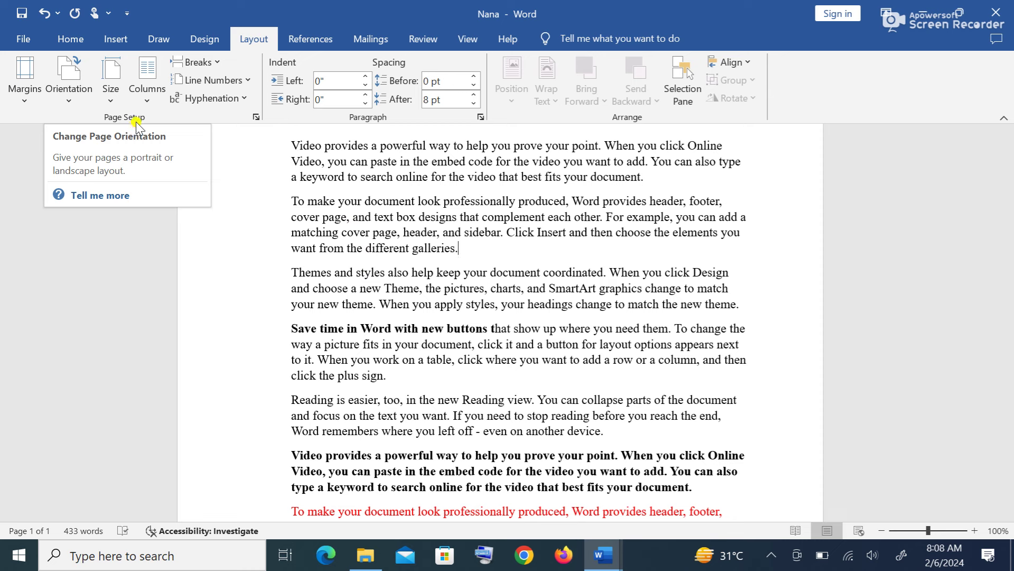
click(69, 102)
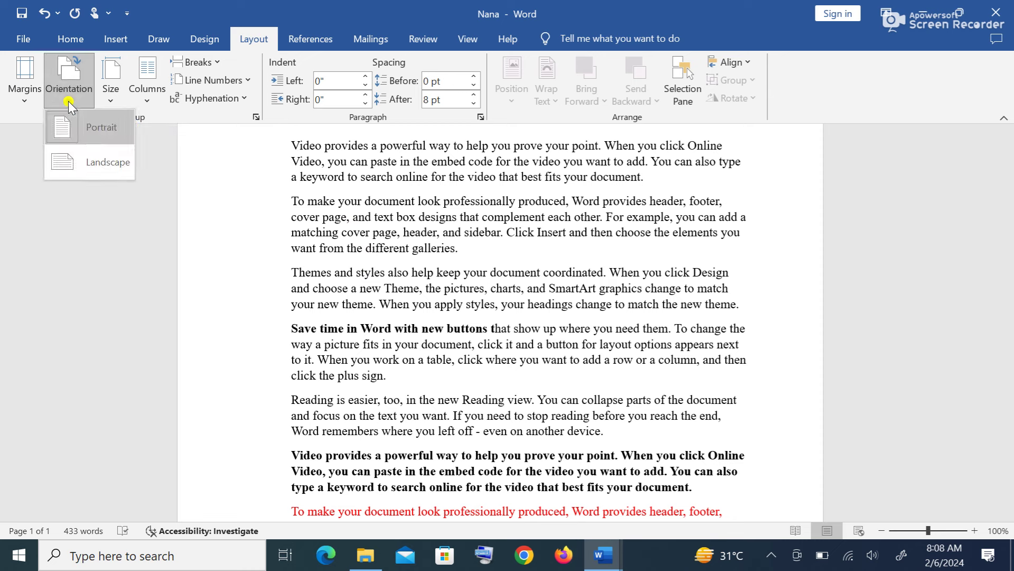
click(111, 126)
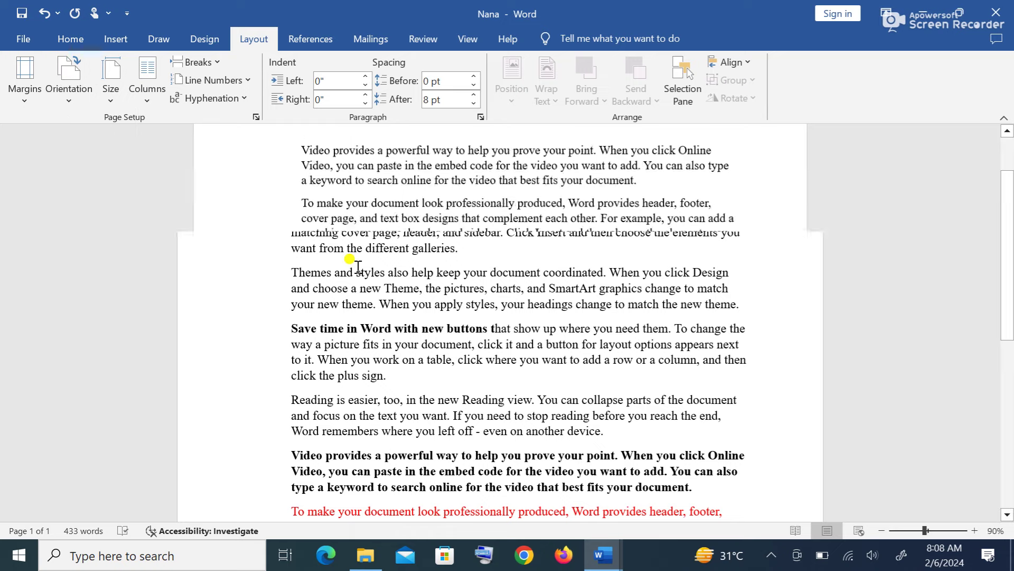
scroll(358, 266, down, 8)
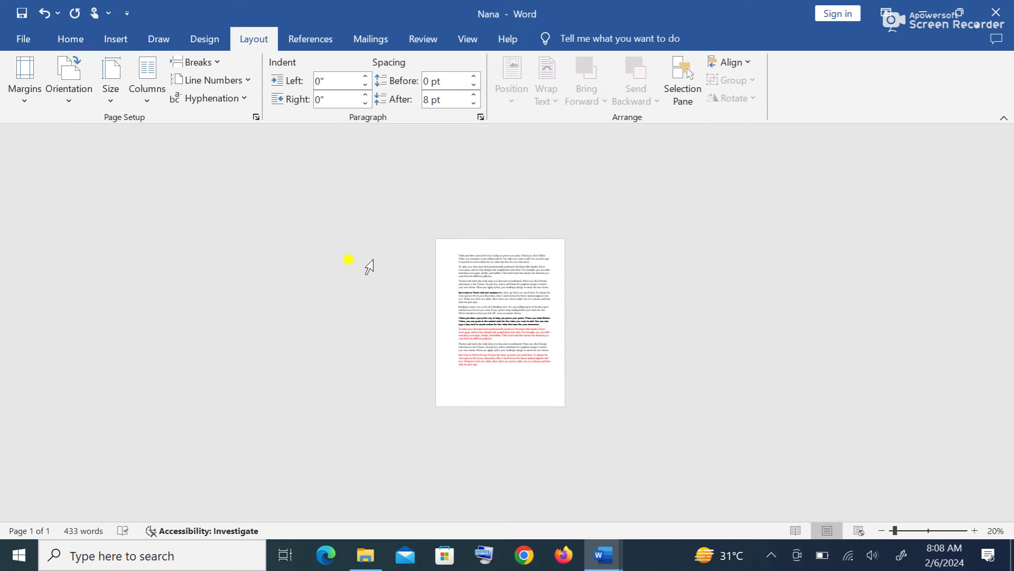
scroll(370, 267, up, 1)
click(78, 97)
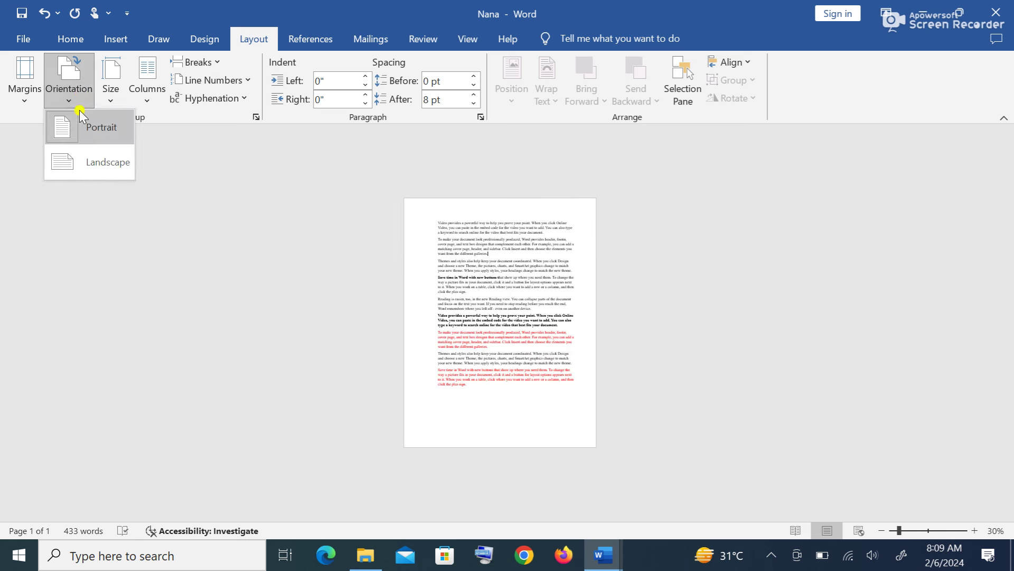
click(87, 164)
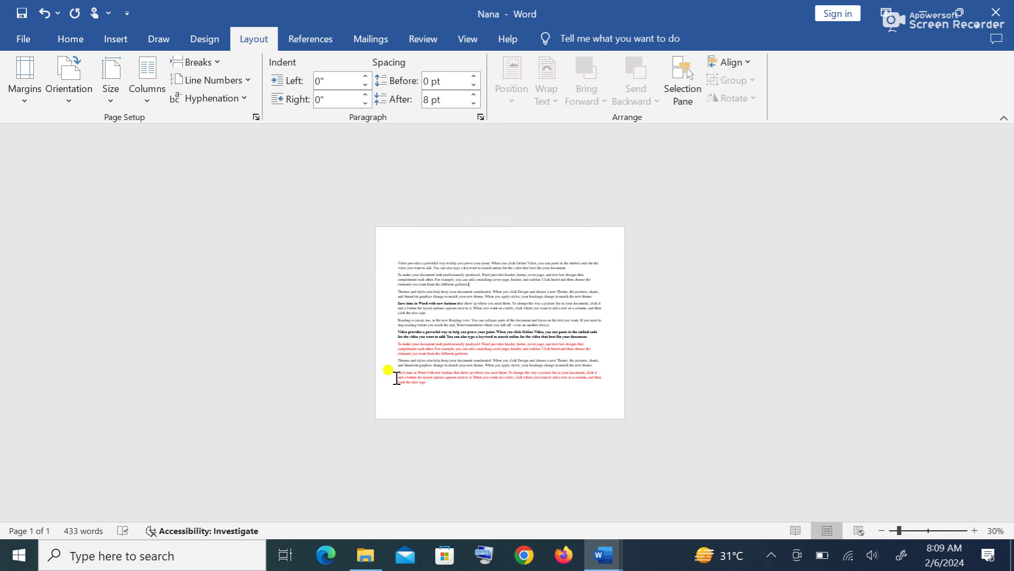
scroll(483, 403, up, 3)
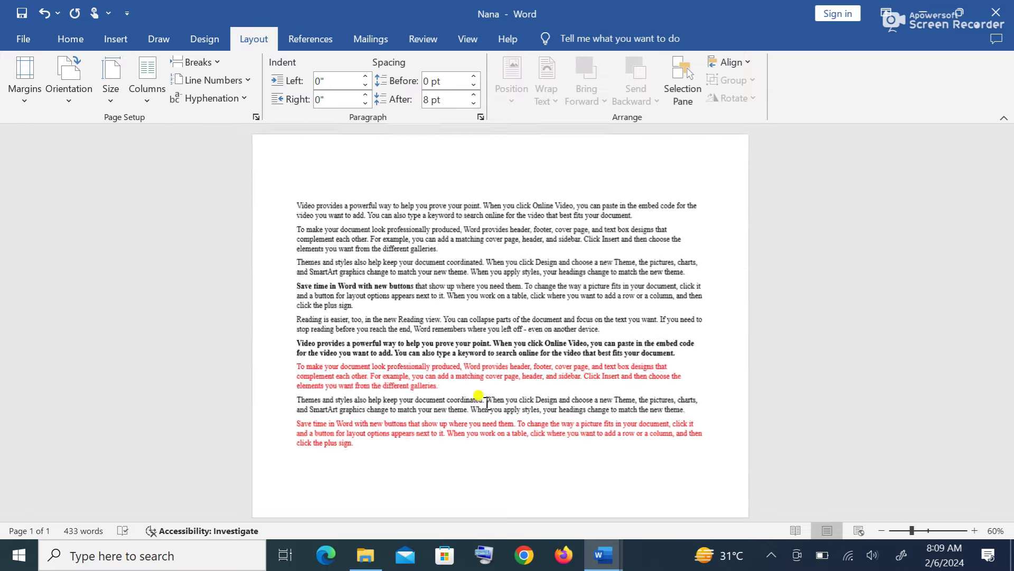
Set the page orientation back to portrait and return the view to 100% zoom.
click(81, 100)
click(87, 136)
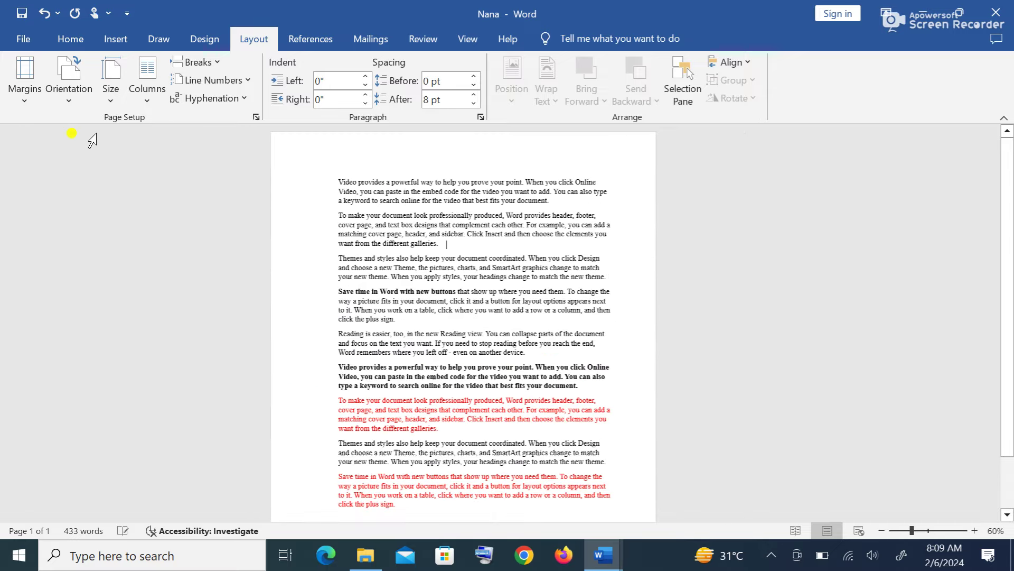
scroll(336, 259, up, 2)
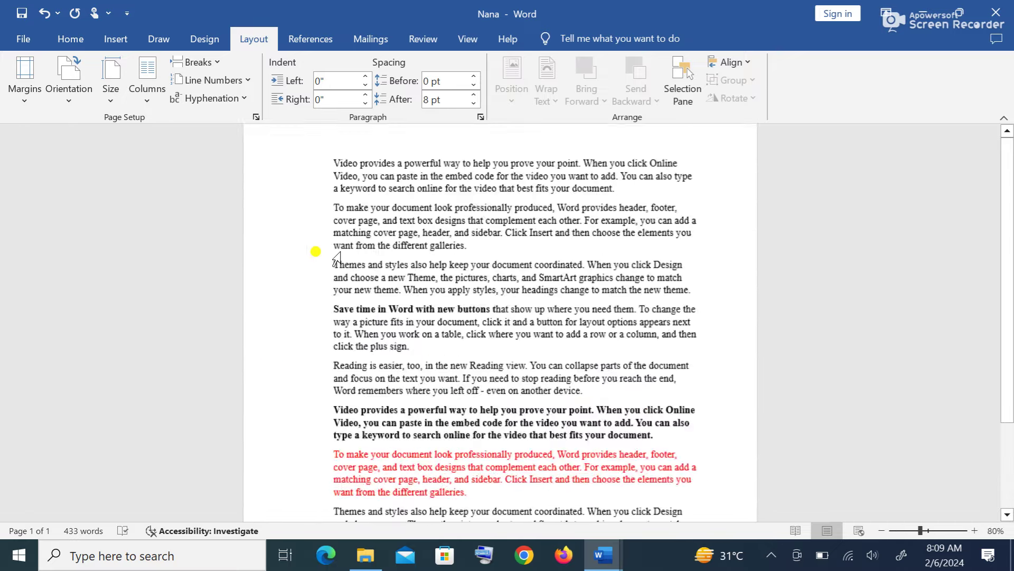
scroll(338, 254, up, 2)
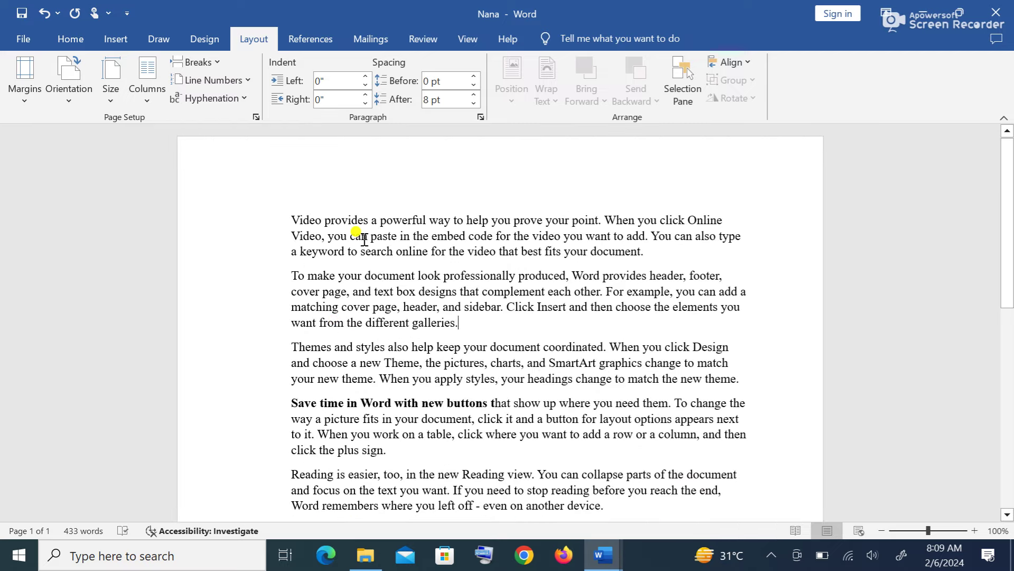
scroll(365, 239, down, 3)
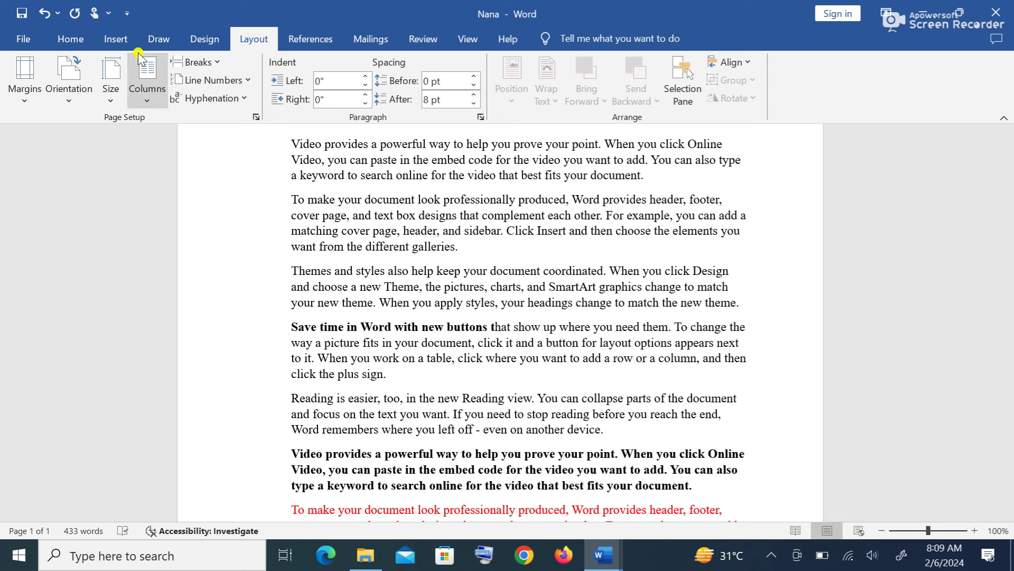
Create a new blank document and enter the centered text "The boy".
click(69, 41)
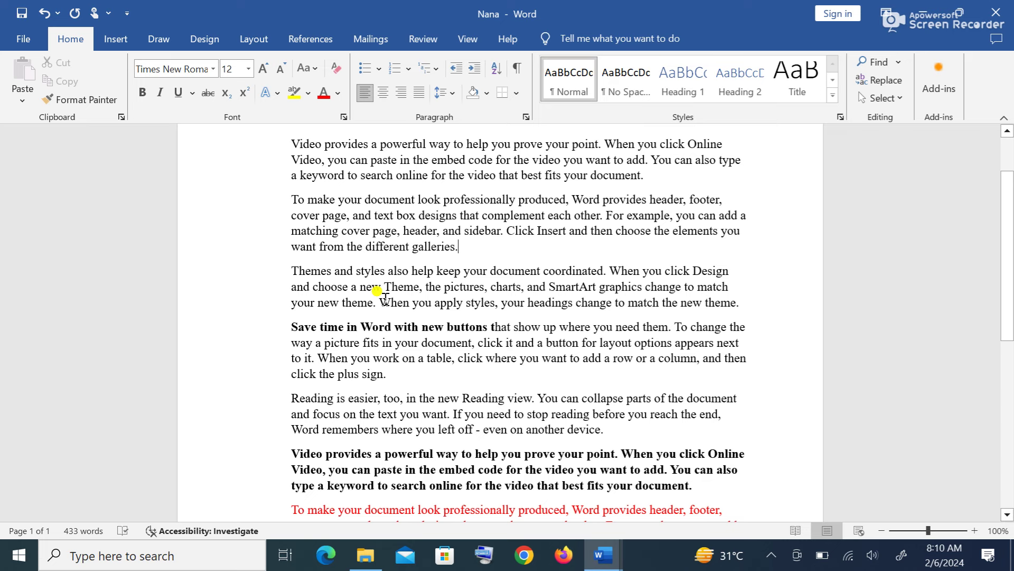
key(ctrl+n)
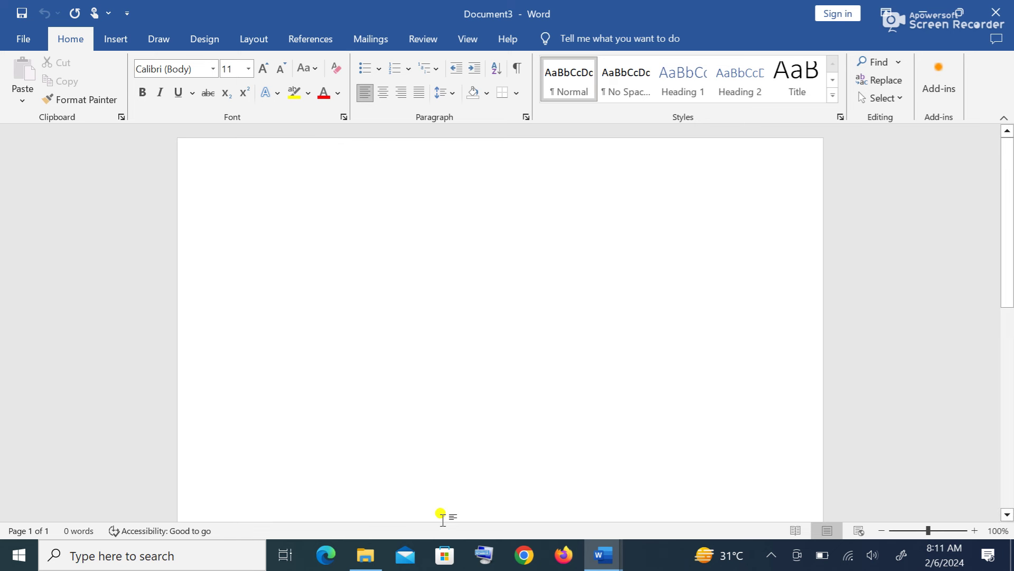
text(The boy)
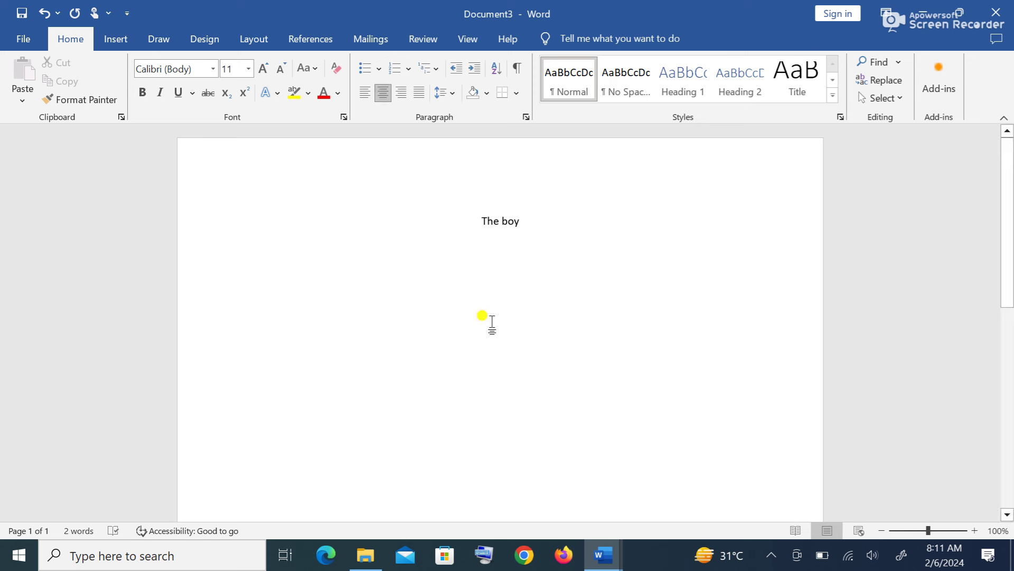
Align the line "The boy" to the right margin.
click(492, 270)
click(402, 94)
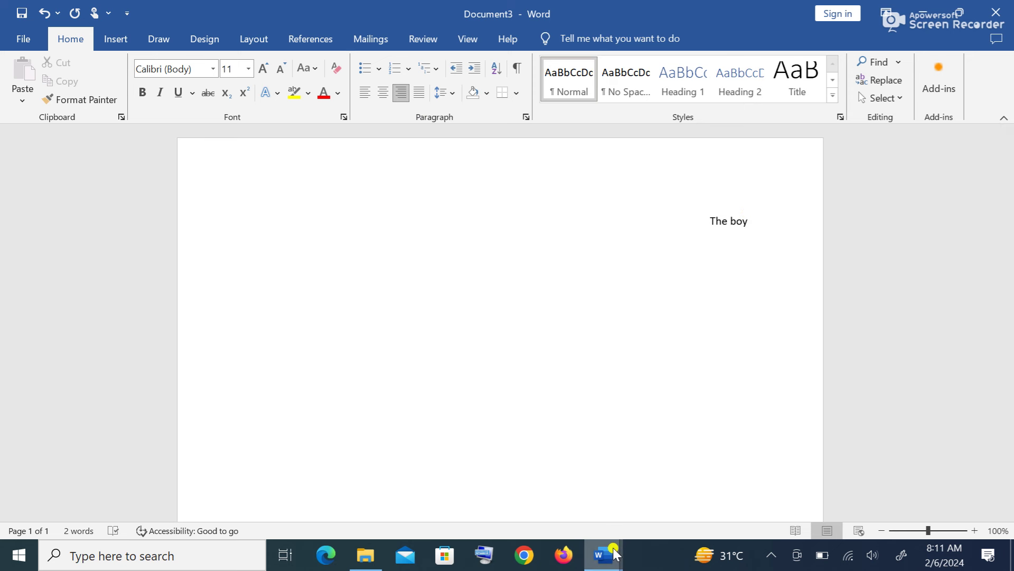
Switch to the open document containing the sample paragraphs and justify all of its text.
mouse_move(608, 552)
click(602, 535)
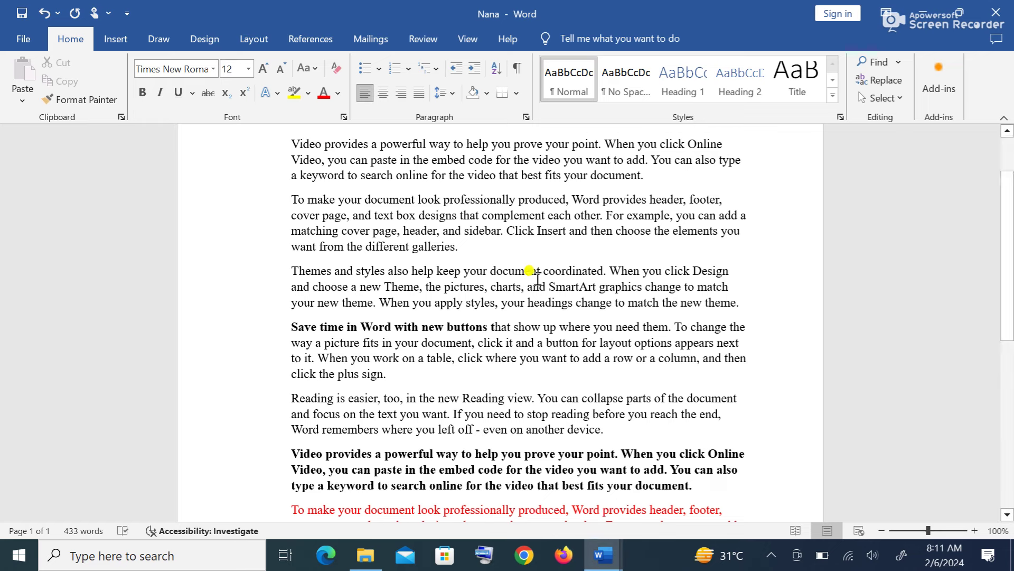
scroll(528, 264, up, 3)
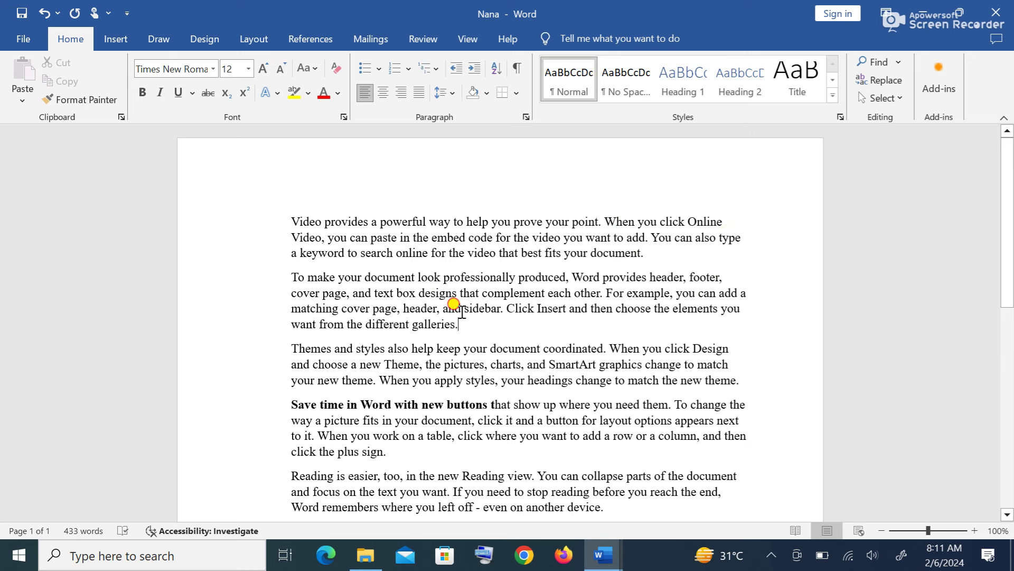
key(ctrl+a)
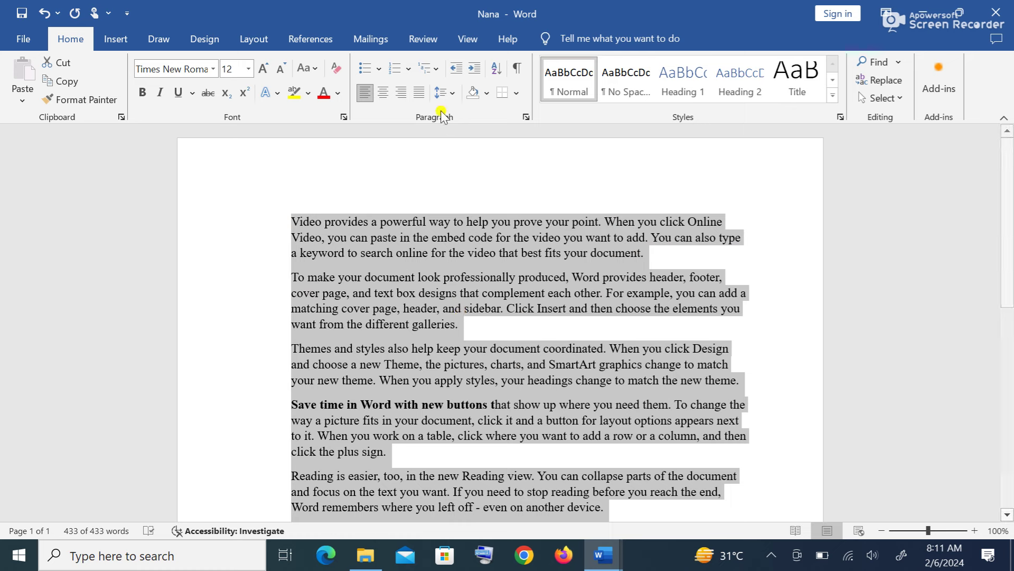
click(419, 92)
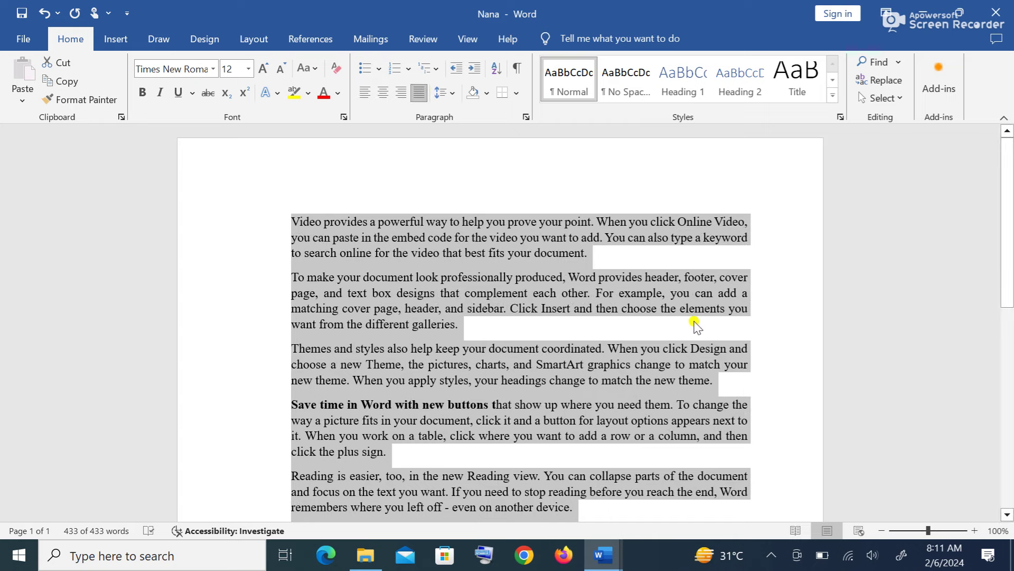
scroll(695, 325, down, 8)
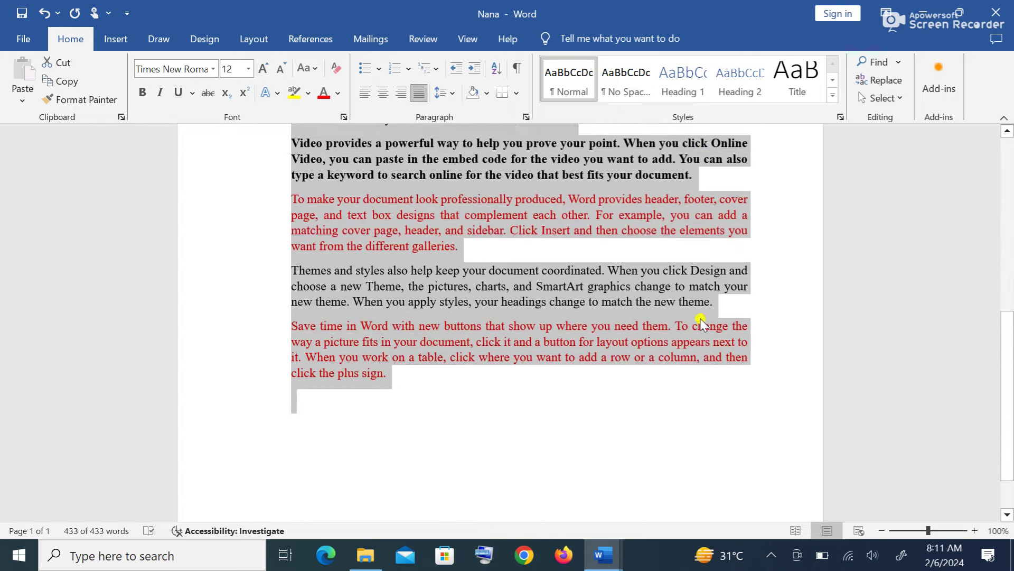
scroll(700, 319, up, 5)
scroll(701, 322, up, 6)
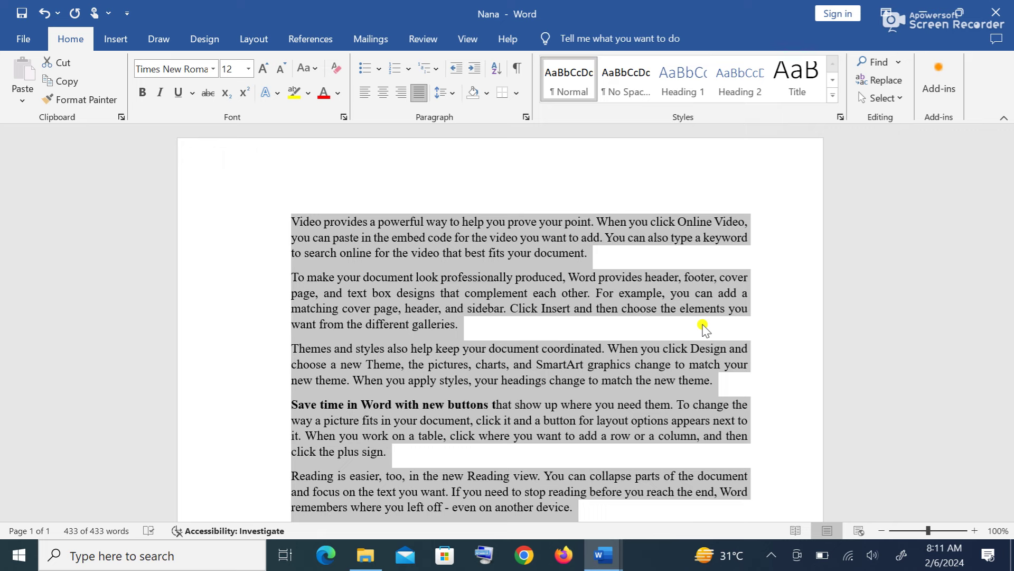
click(682, 326)
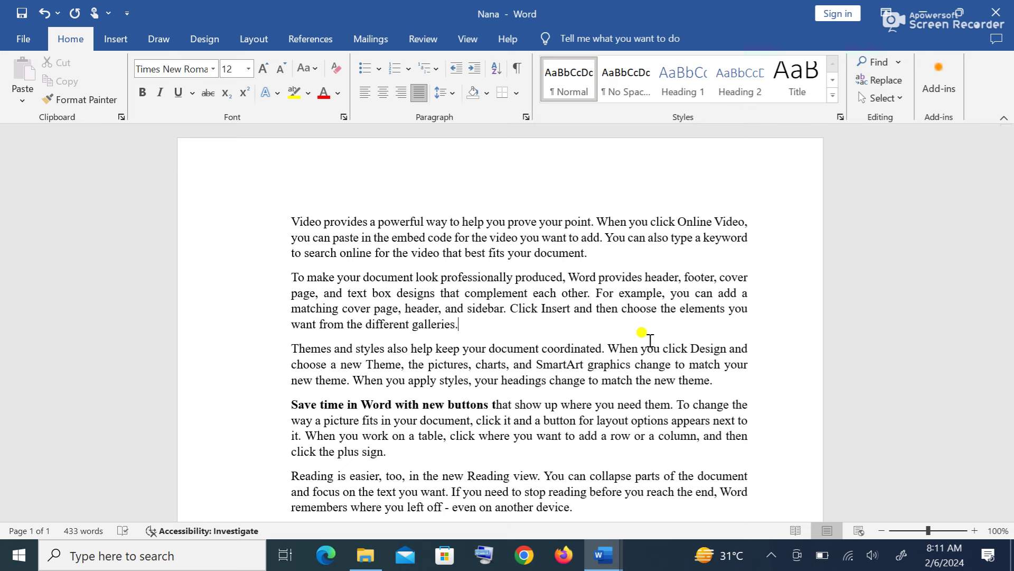
Apply 1.5 line spacing to the whole document, then change it to 2.0.
key(ctrl+a)
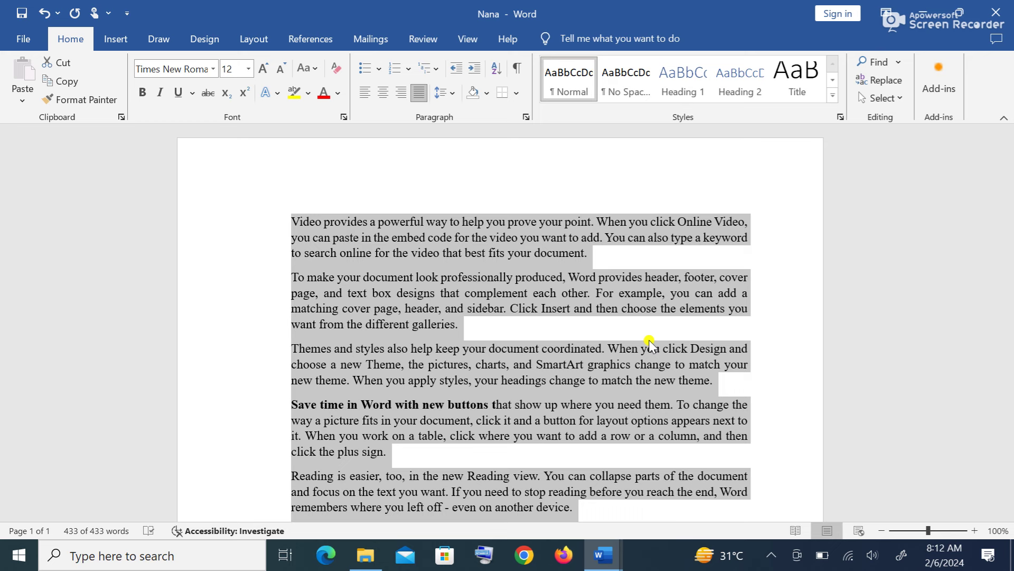
click(455, 97)
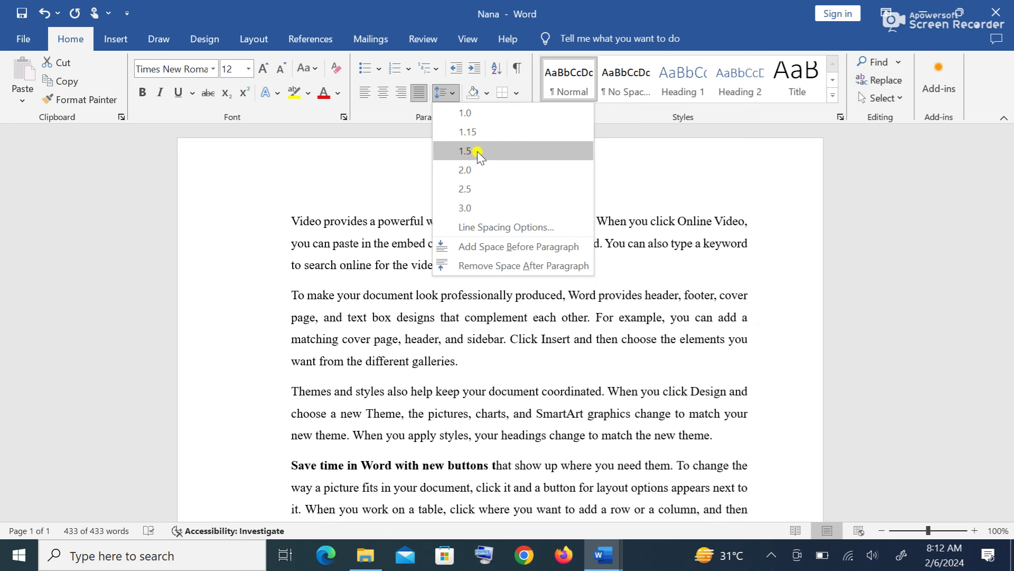
click(478, 153)
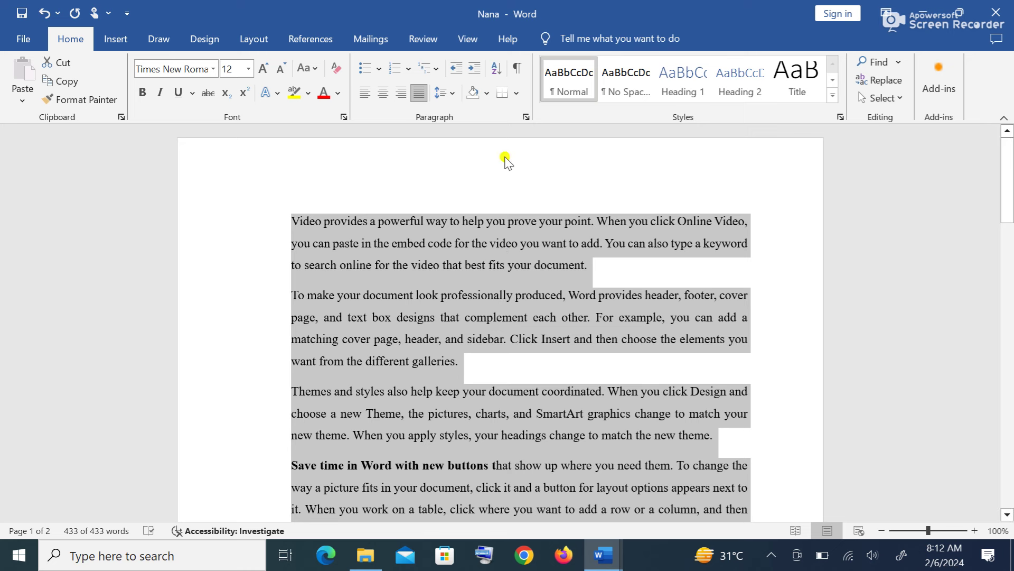
click(443, 93)
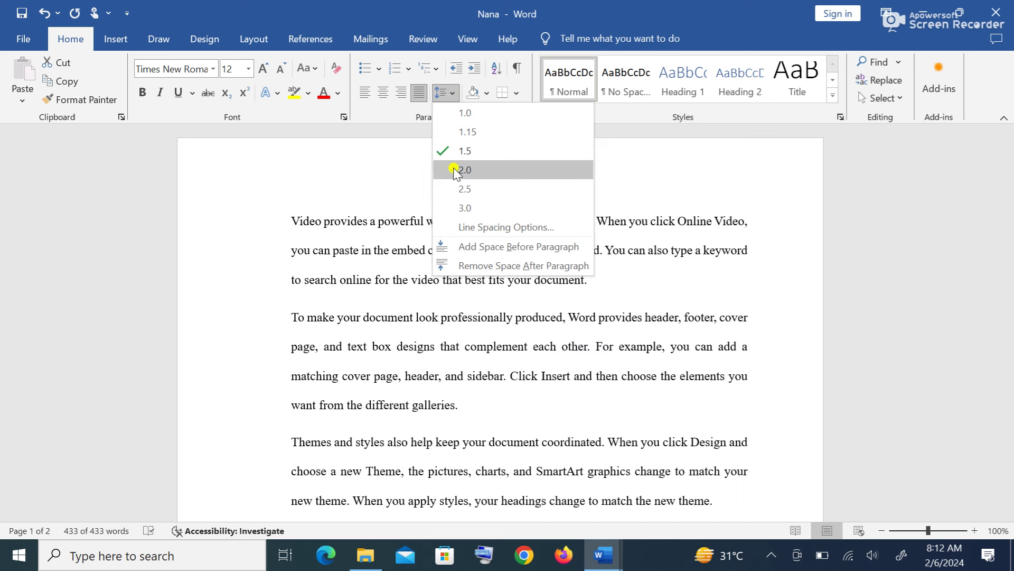
click(453, 169)
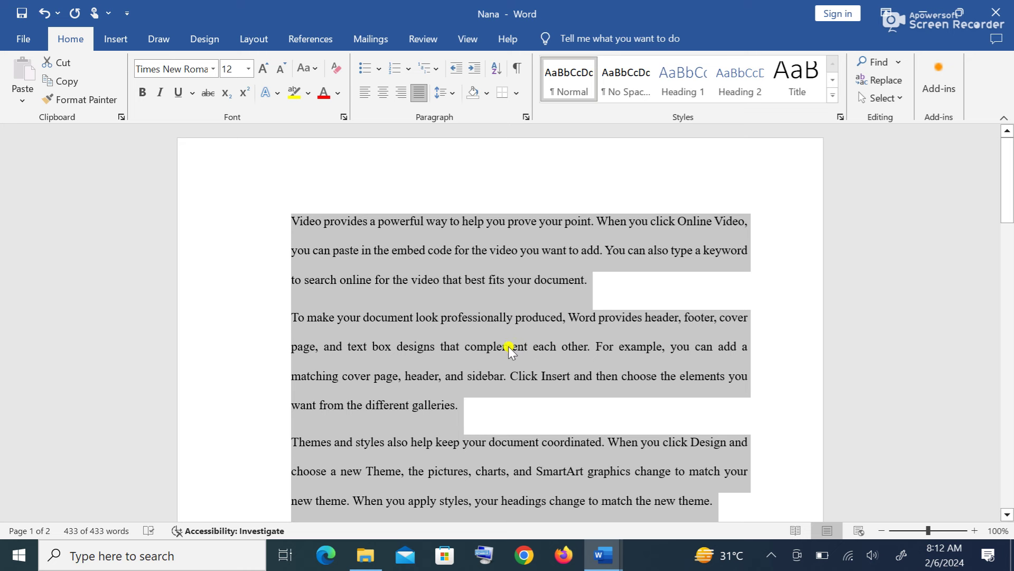
click(390, 280)
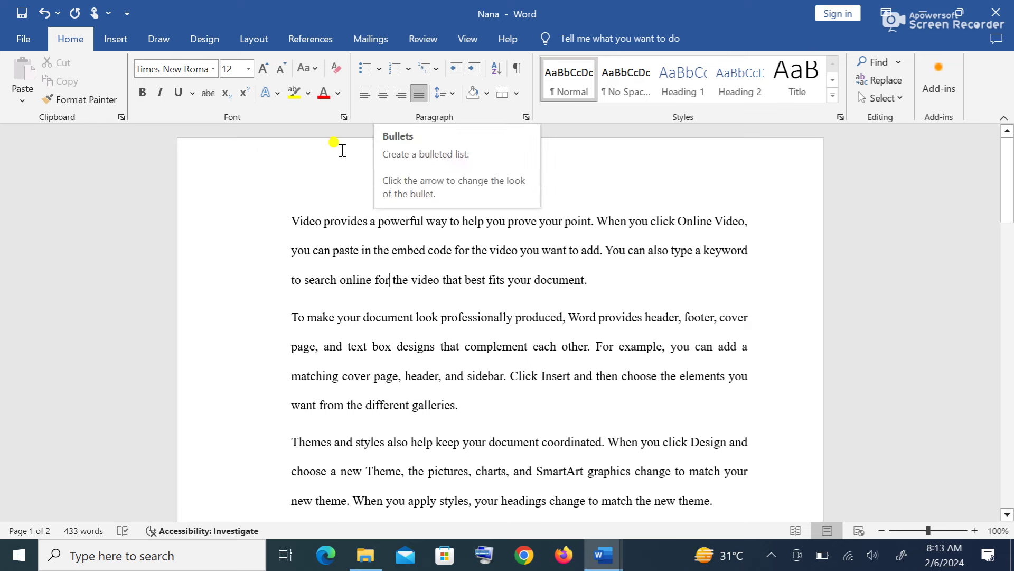
Start an arrowhead-bulleted list on the empty line after the last paragraph and enter a first name as its first item.
scroll(311, 232, down, 4)
scroll(323, 246, down, 9)
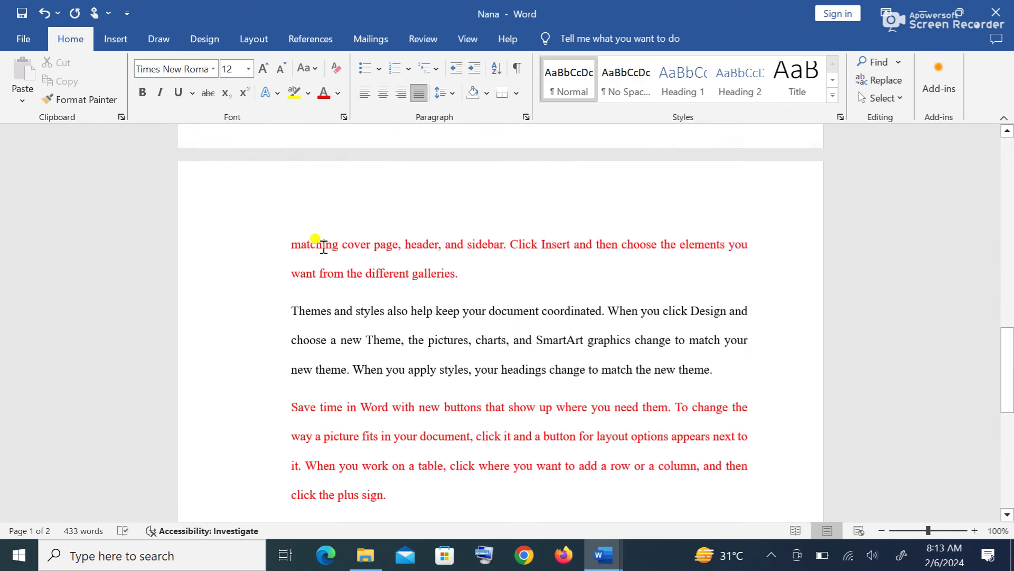
scroll(337, 292, up, 1)
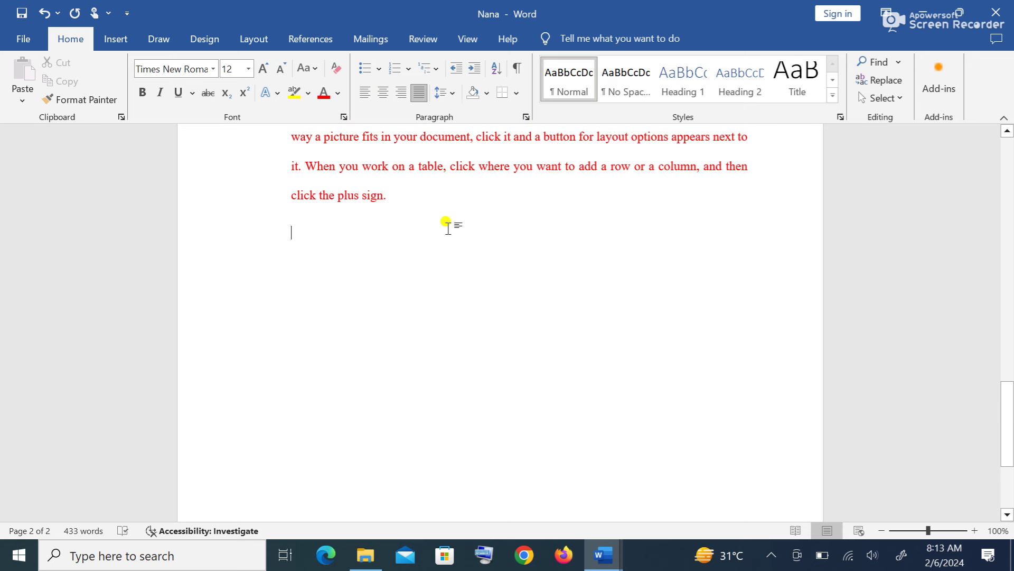
click(381, 69)
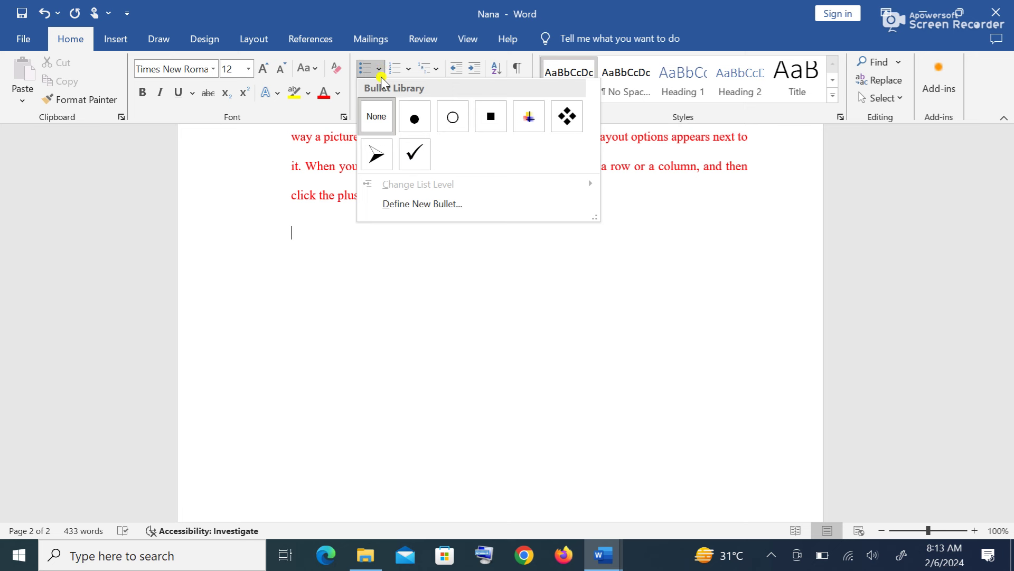
click(376, 154)
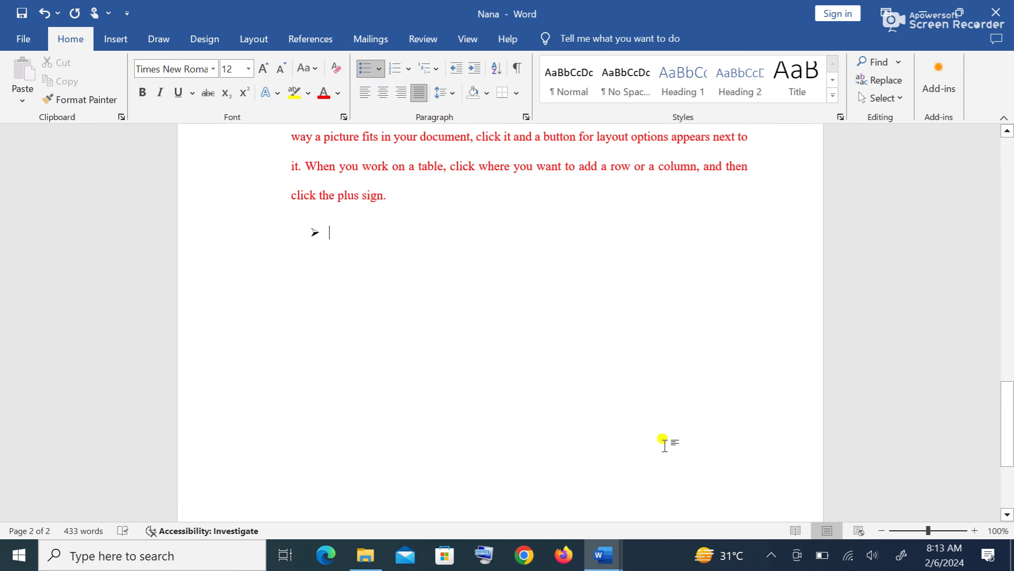
text(kofi)
key(Return)
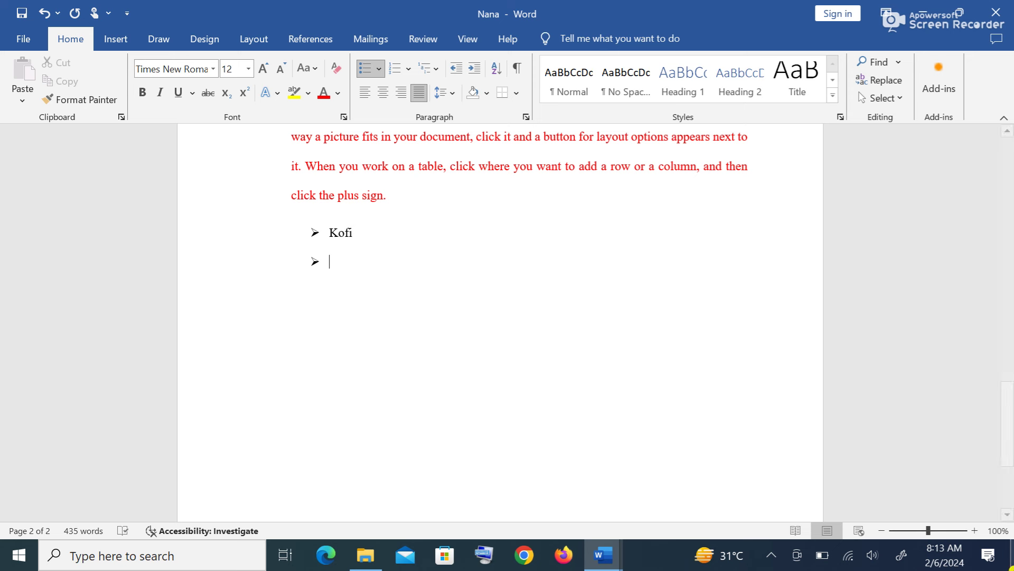
text(ama)
key(BackSpace)
key(BackSpace)
key(BackSpace)
key(BackSpace)
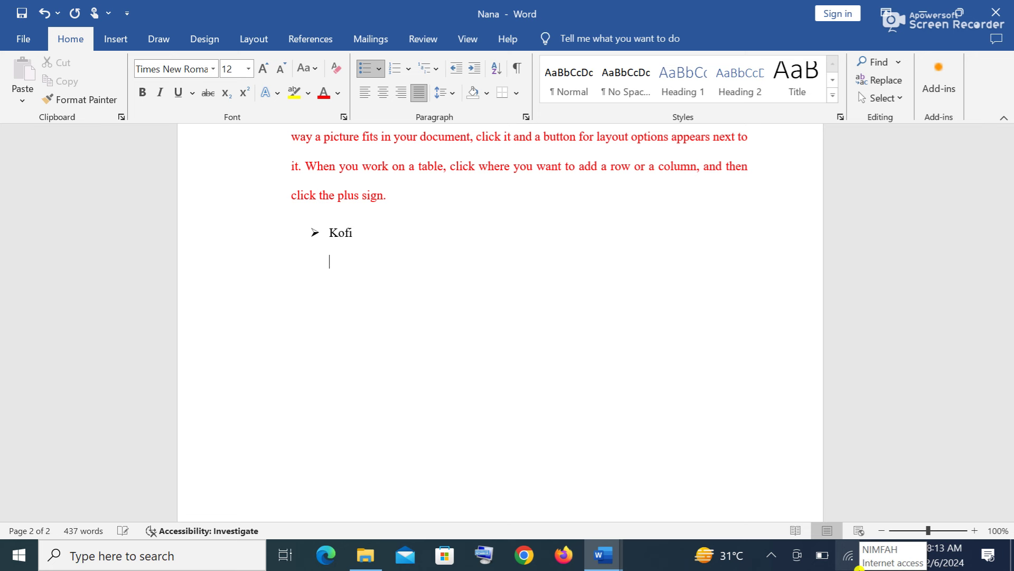
key(BackSpace)
key(BackSpace)
key(BackSpace)
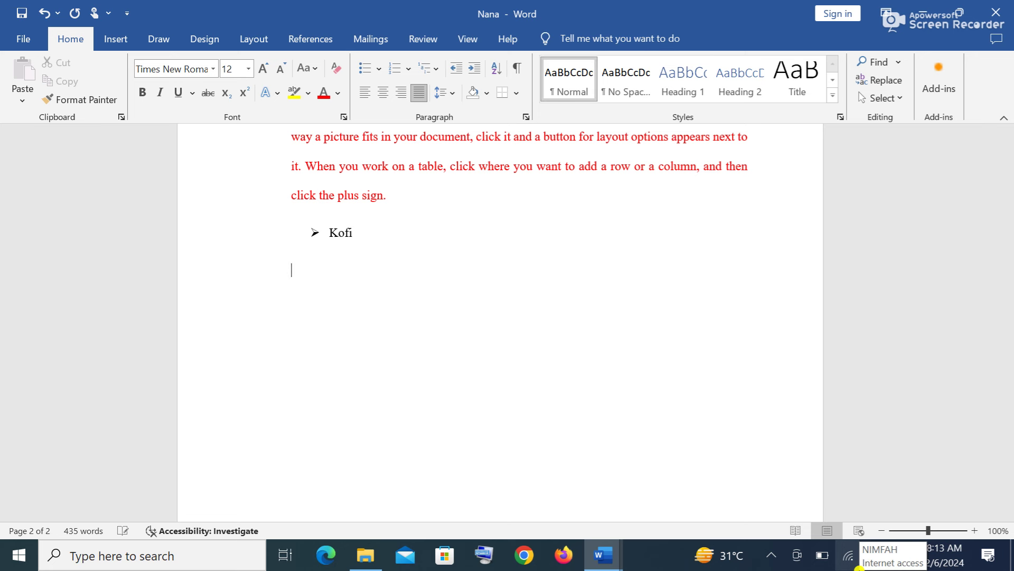
key(ctrl+z)
key(ctrl+z)
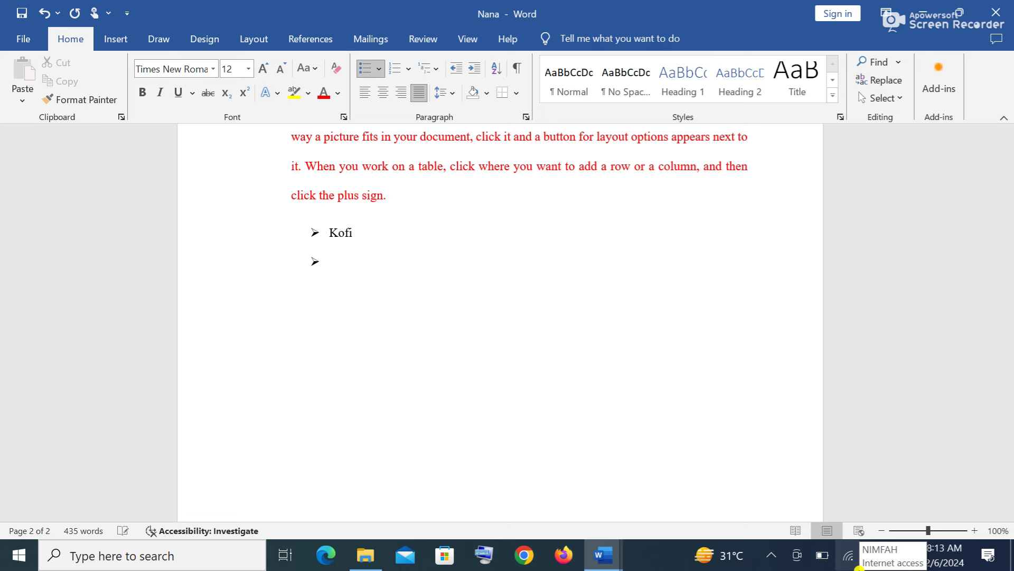
Enter another first name as the second bullet item, end the bulleted list and leave blank space below it.
text(Ama)
key(Return)
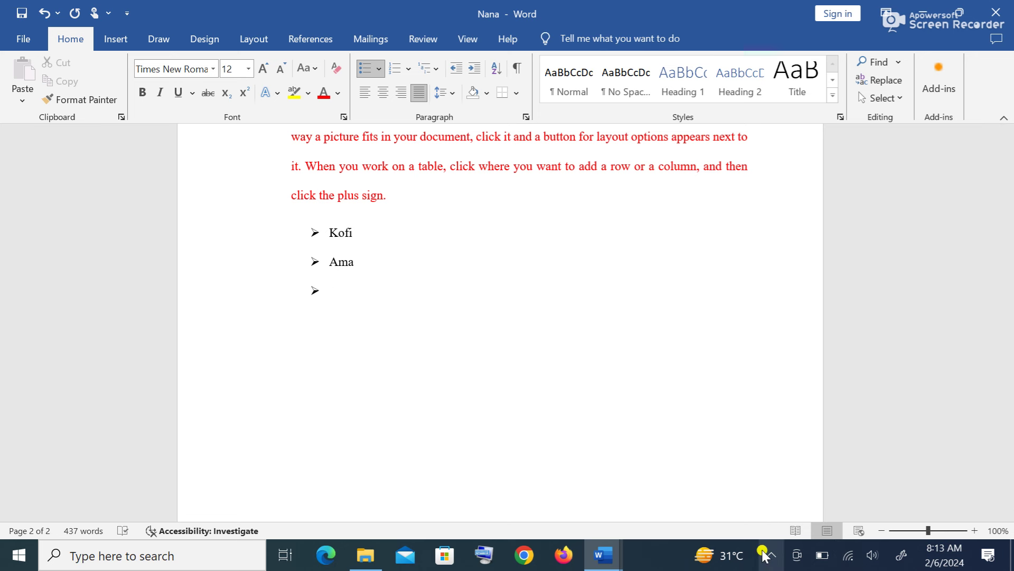
key(Return)
key(Return)
key(Return)
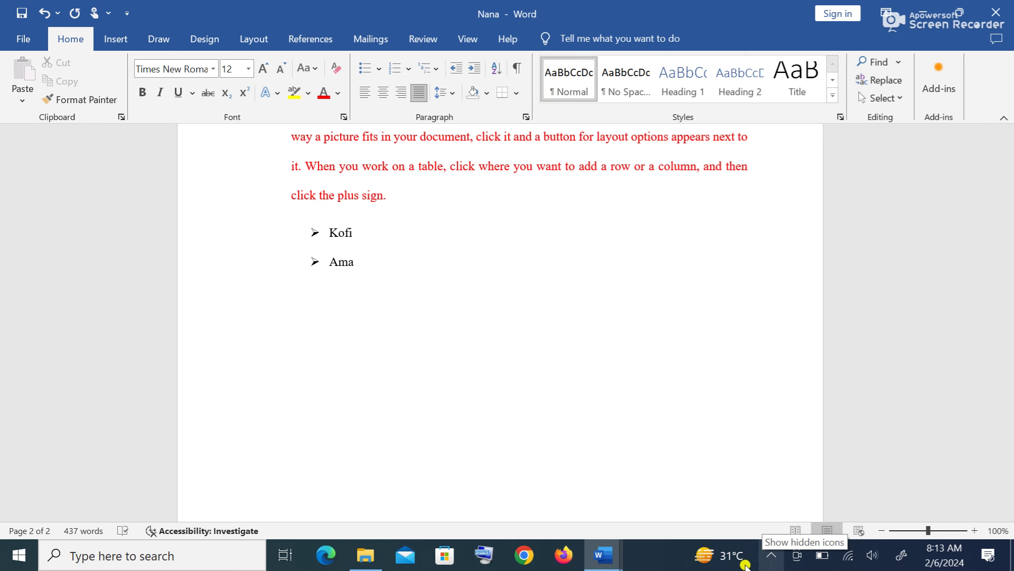
Create a lettered list in the a., b., c. format below the bullets and enter two first names as items.
click(410, 69)
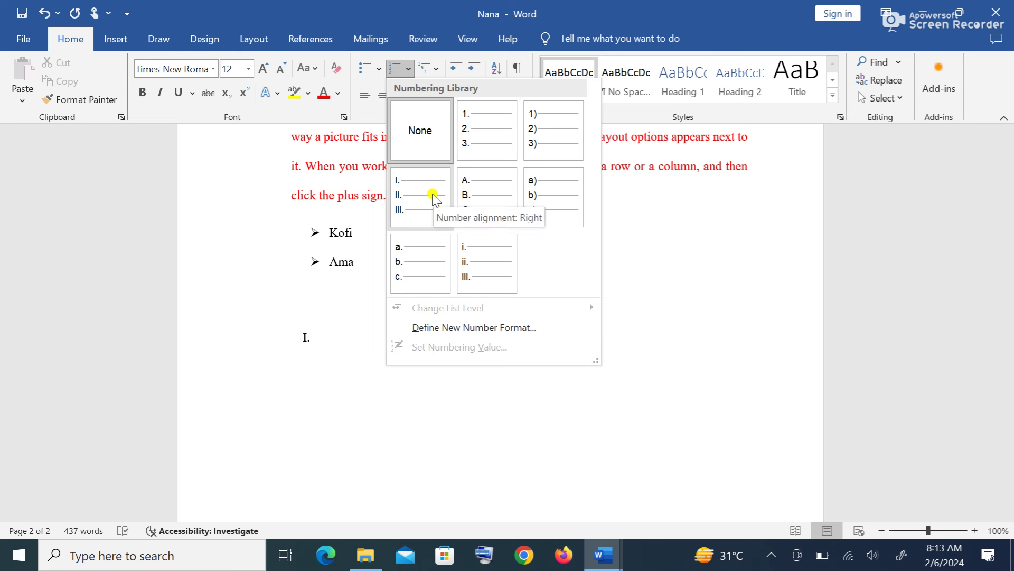
click(411, 263)
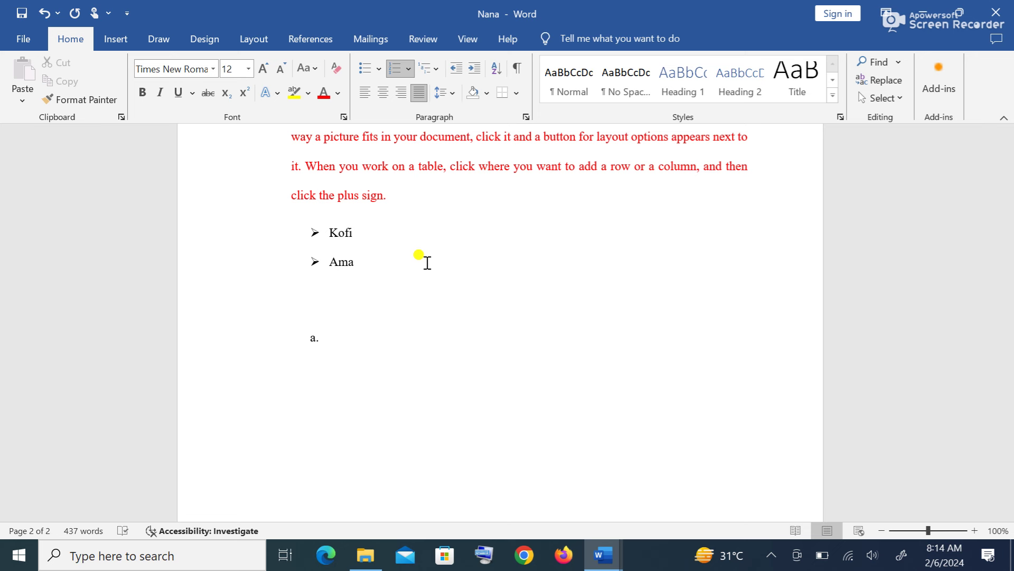
text(edem)
key(Return)
text(mohammed)
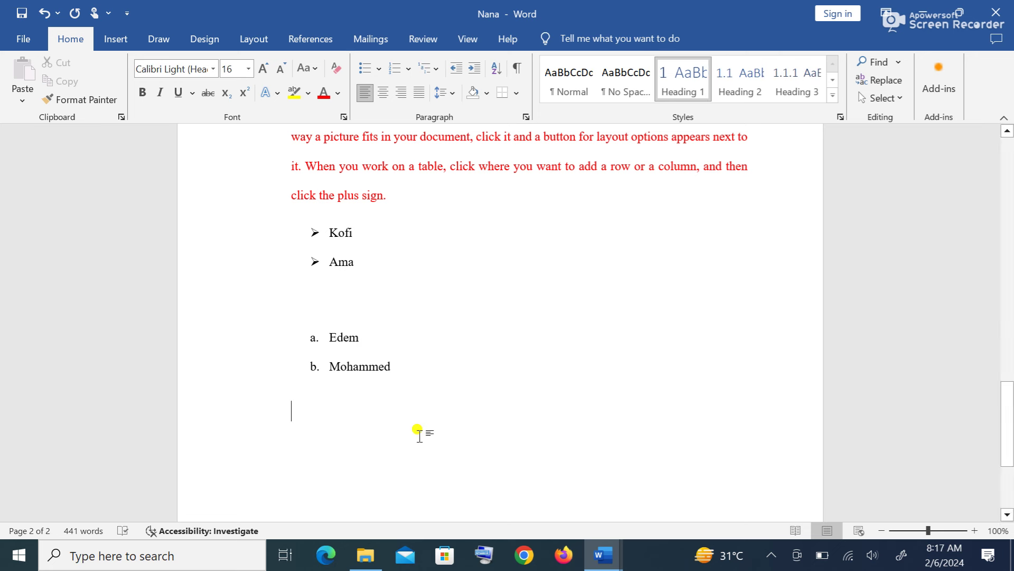
Apply the multilevel list style numbered 1, 1.1, 1.1.1 with headings below the lettered list and enter the heading "Chapter one".
click(437, 73)
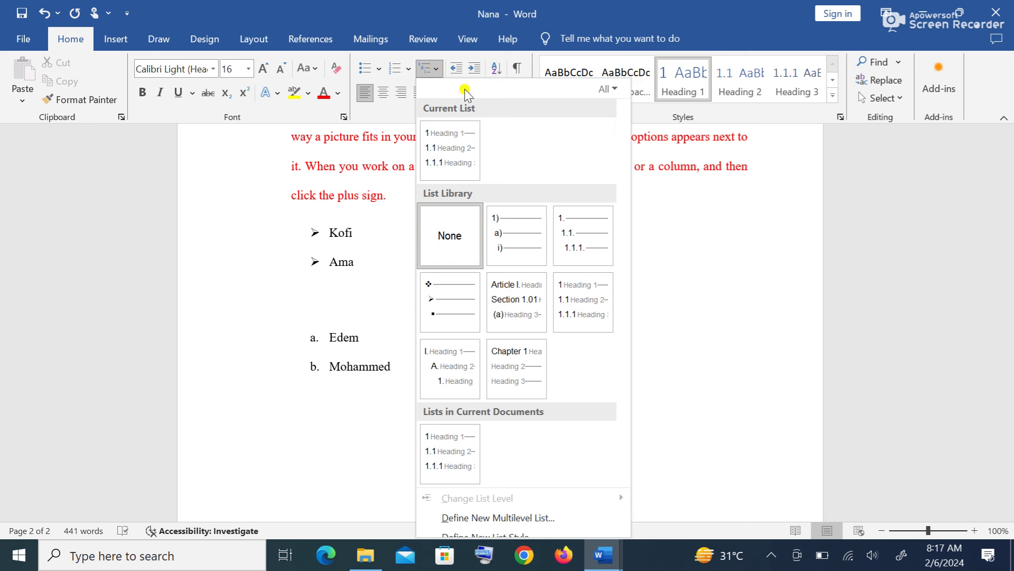
mouse_move(577, 297)
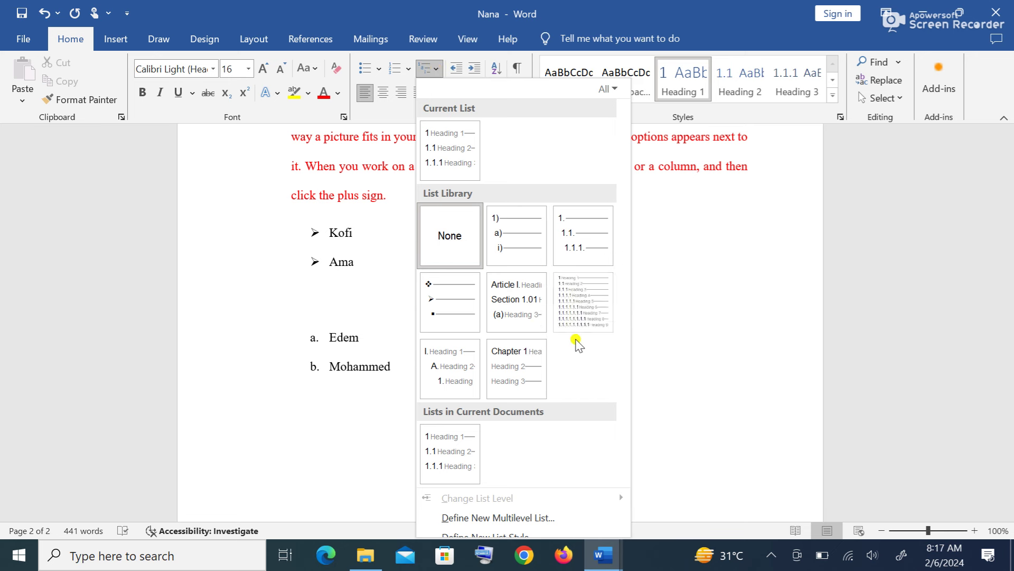
click(592, 303)
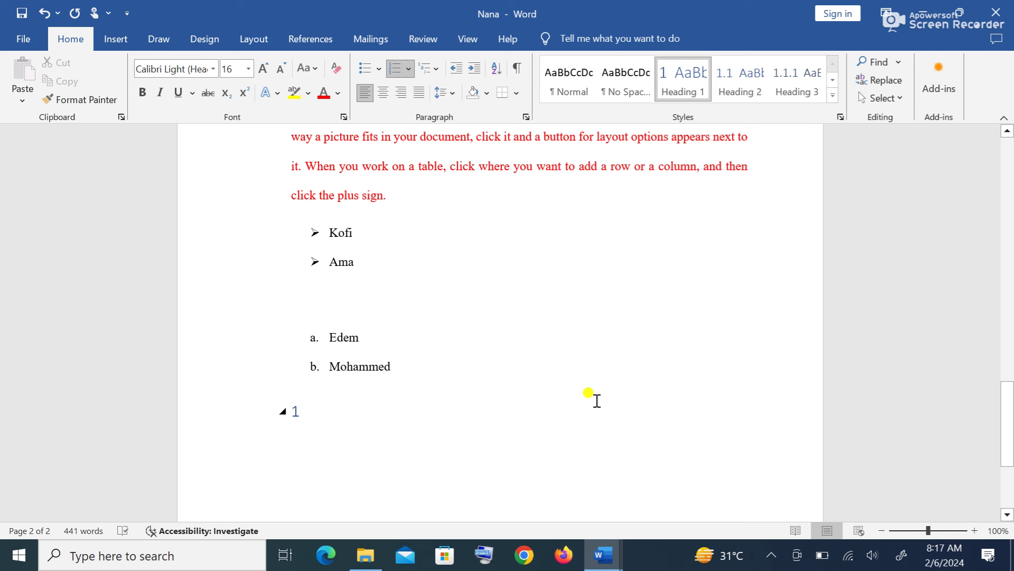
text(cha)
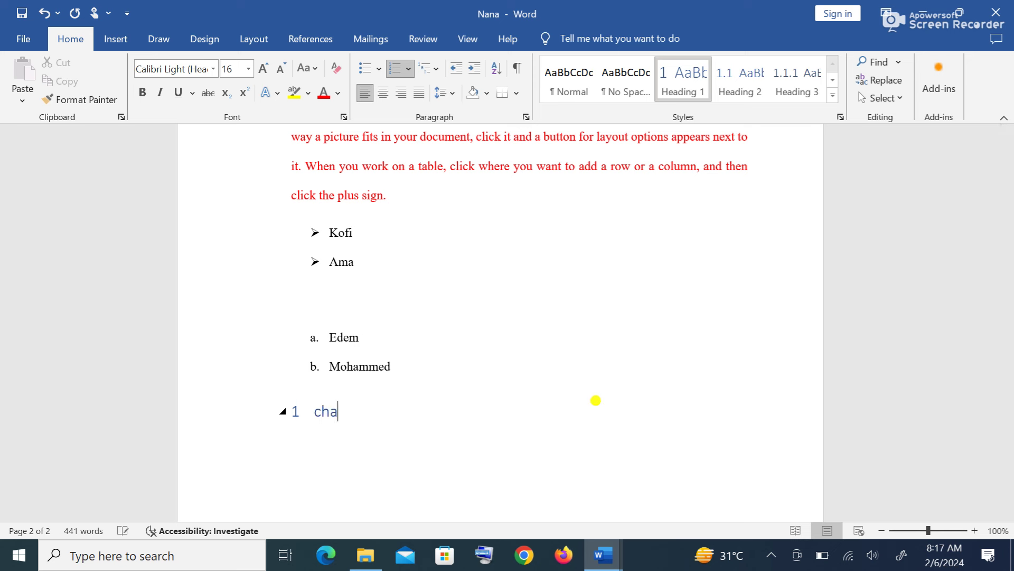
text(pter one)
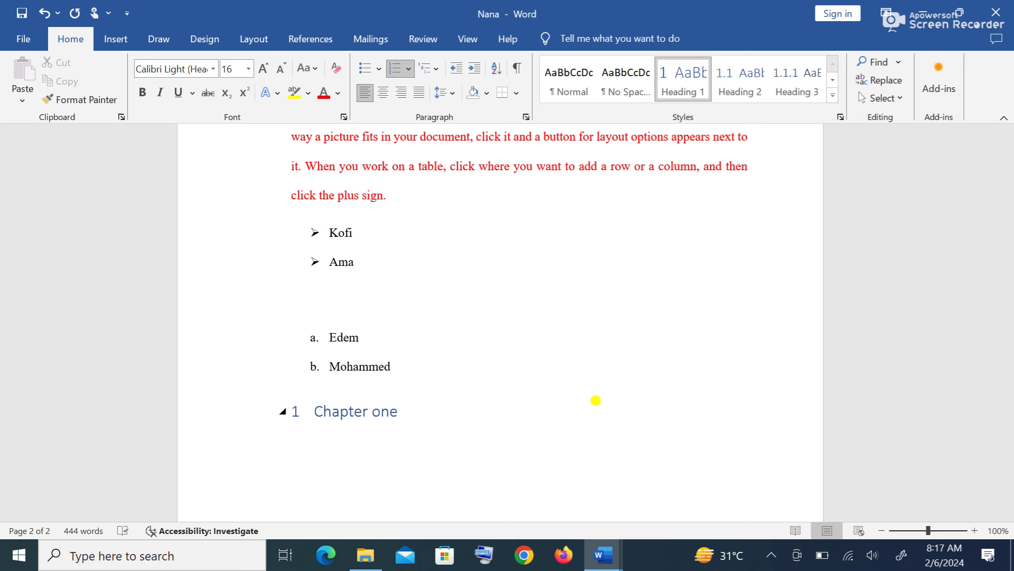
key(Return)
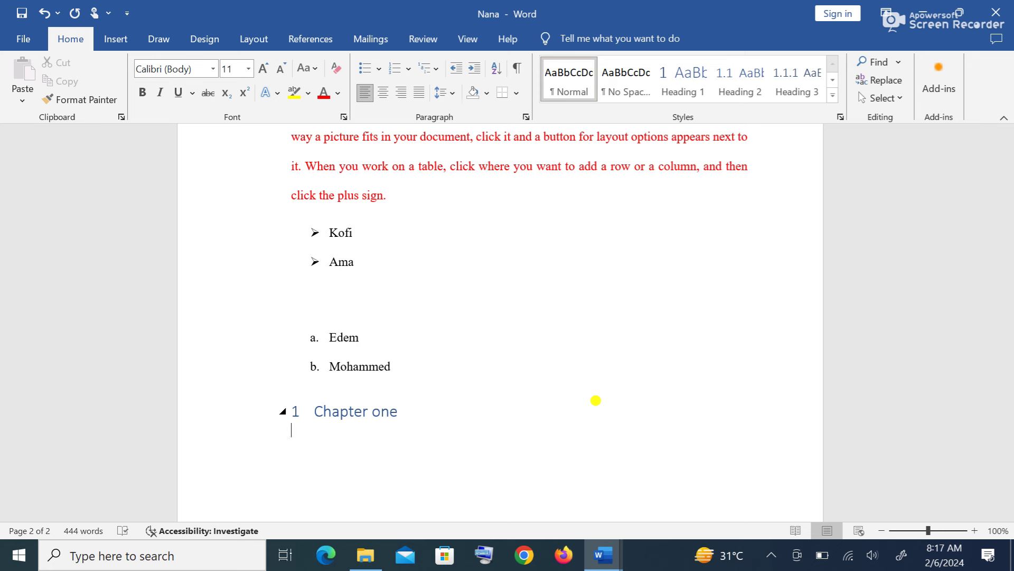
Add the Heading 2 subheadings "Introduction", "Overview" and "Objectives" below the "Chapter one" heading.
click(745, 81)
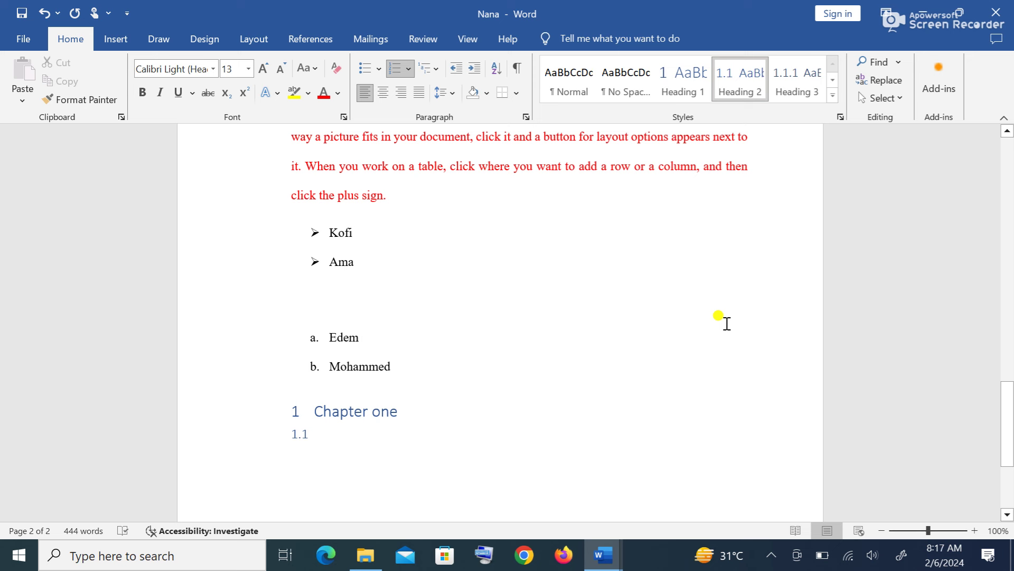
text(introduction)
key(Return)
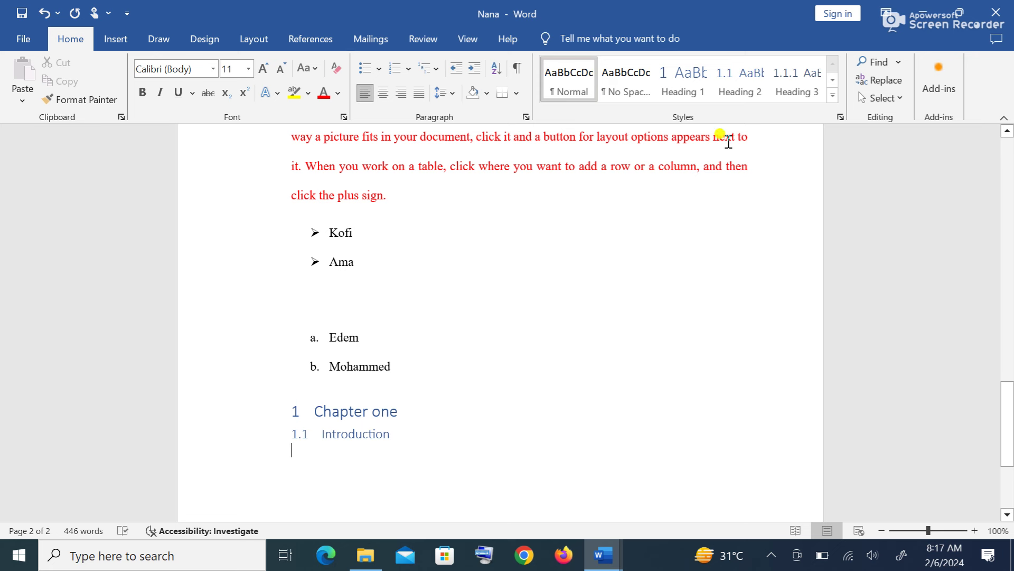
click(745, 93)
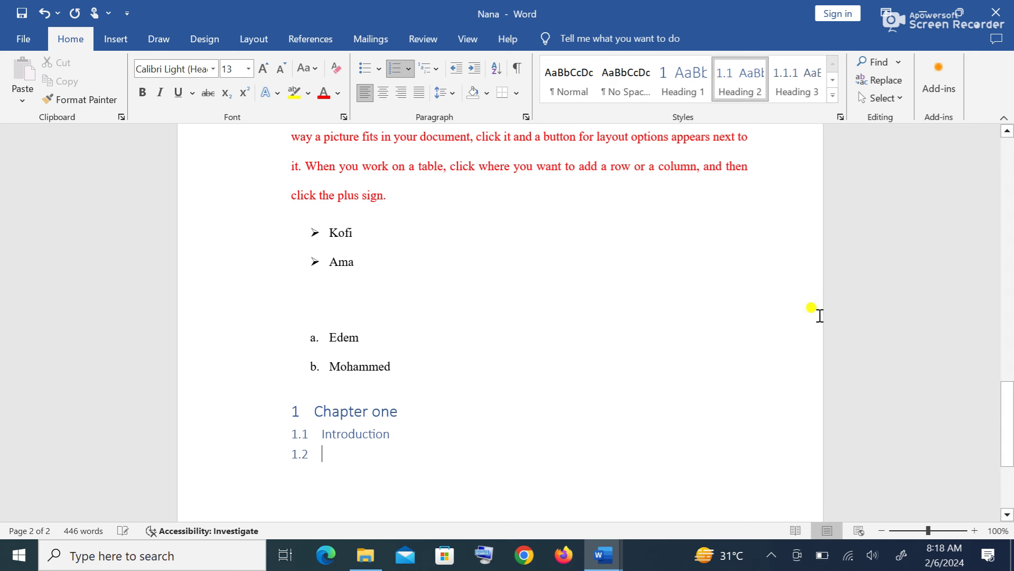
text(ov)
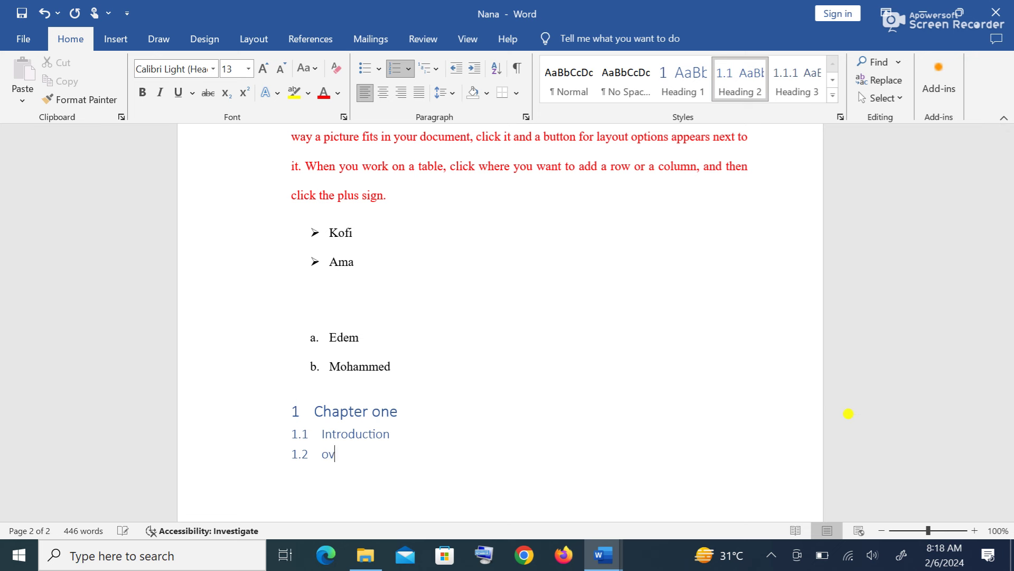
text(erview)
key(Return)
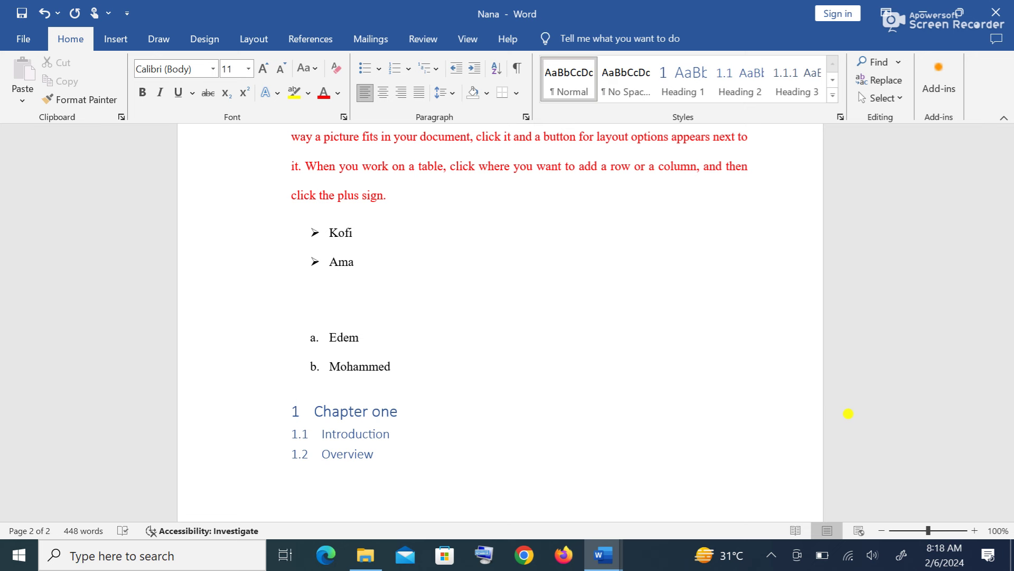
click(739, 82)
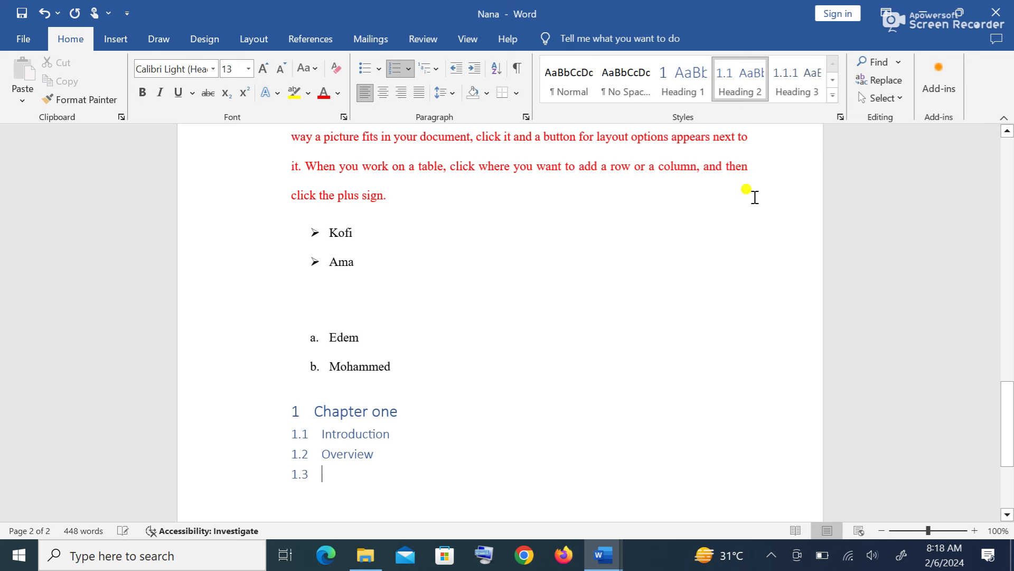
text(objectives)
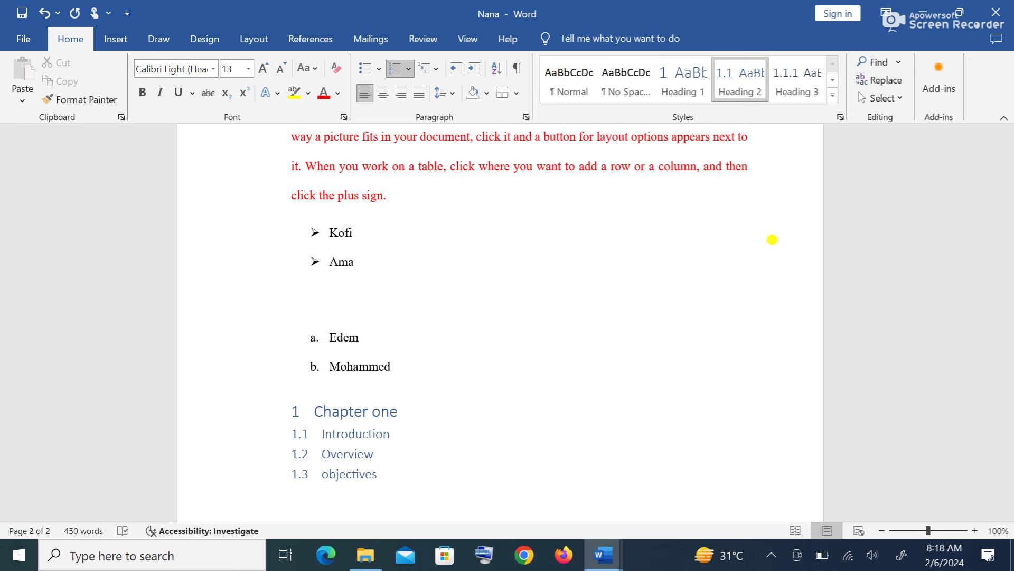
key(Return)
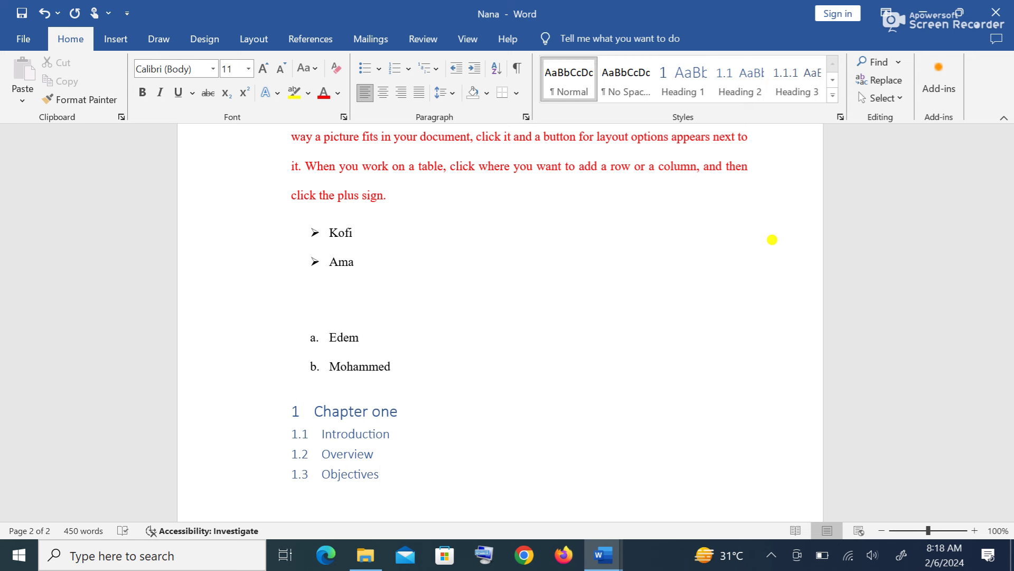
Add a Heading 1 entry "Chapter two" after "Objectives" and a Heading 2 subheading "Introduction" below it.
click(674, 89)
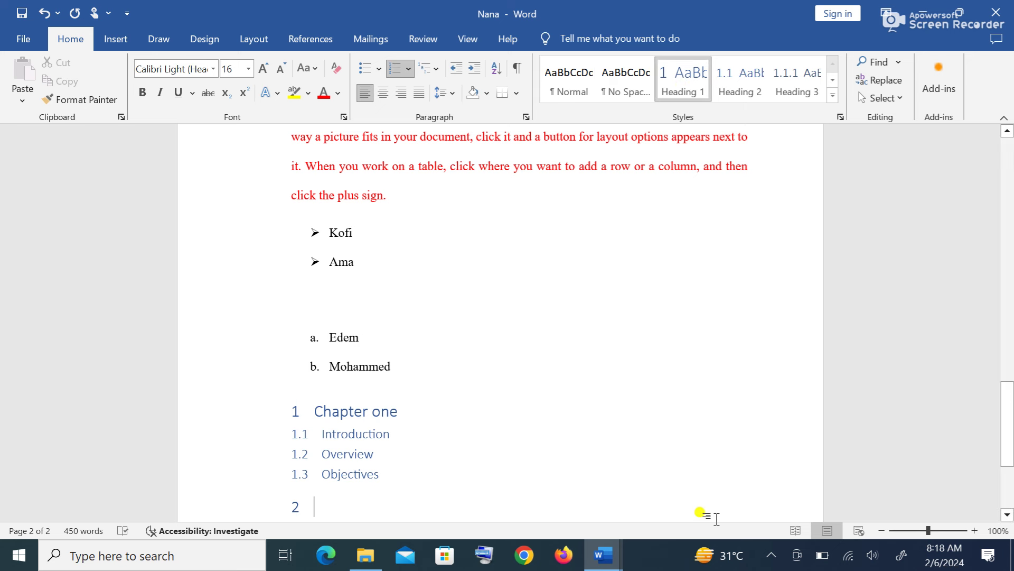
text(chapter two)
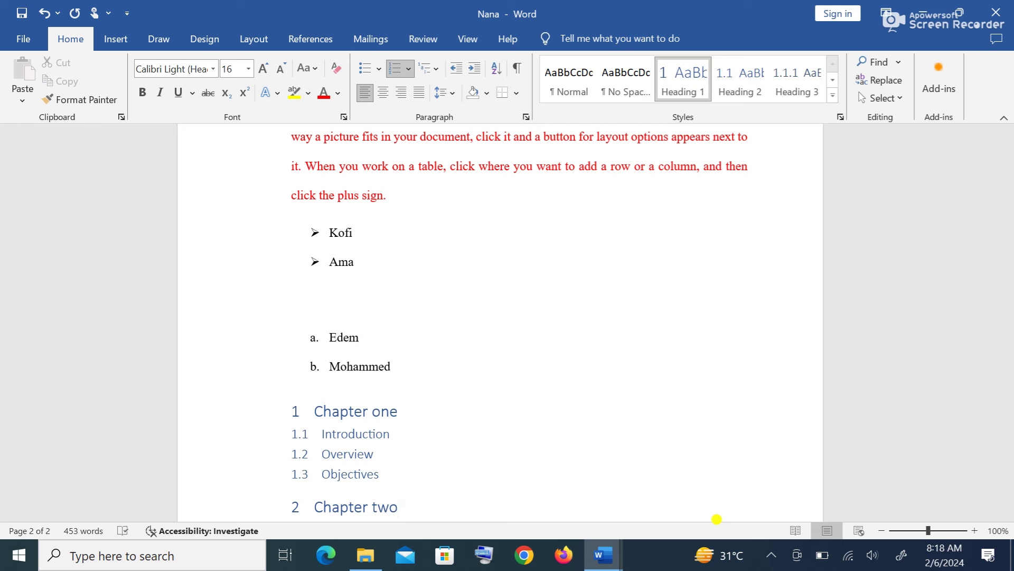
key(Return)
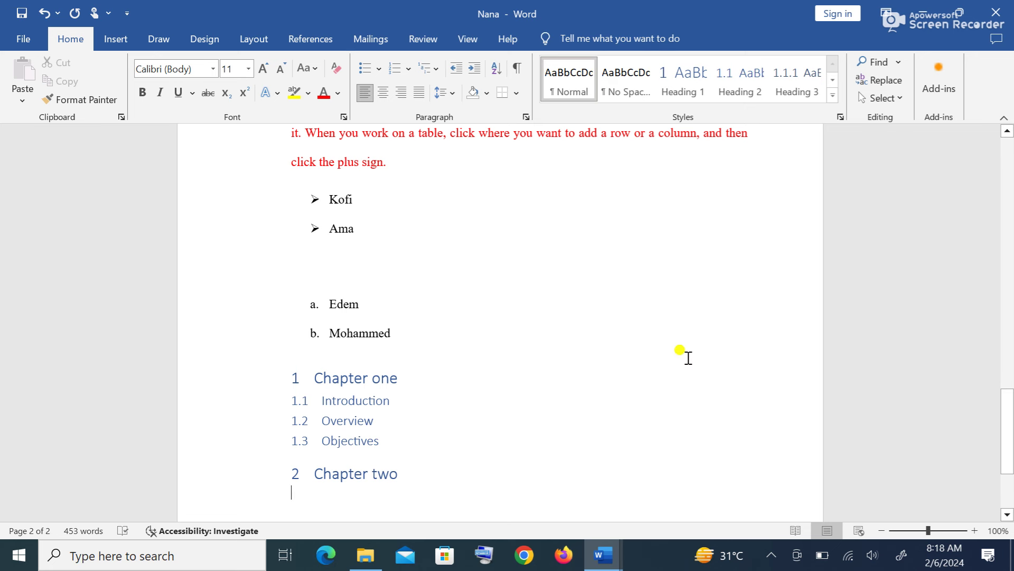
click(741, 87)
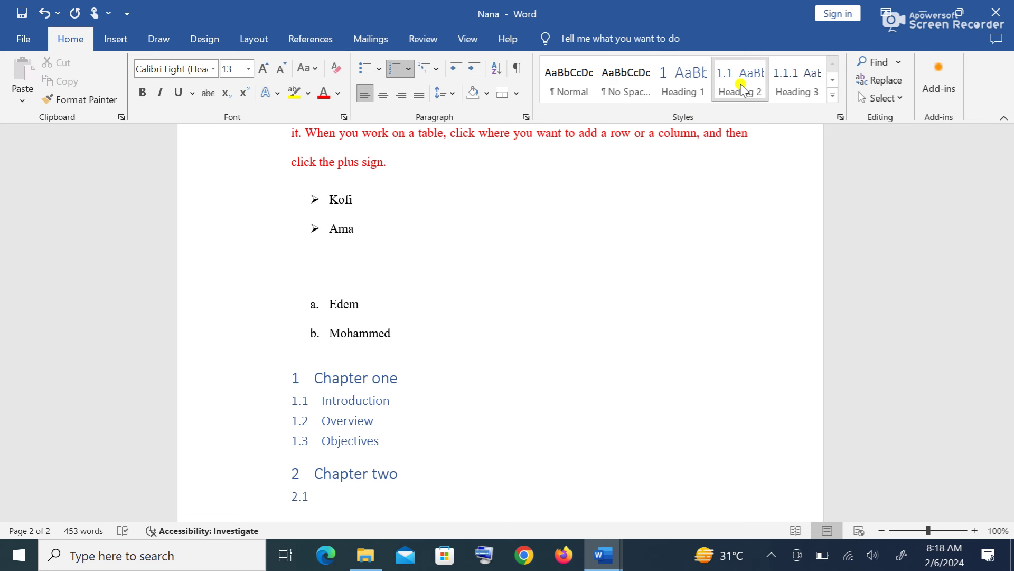
text(introduction)
scroll(662, 92, down, 1)
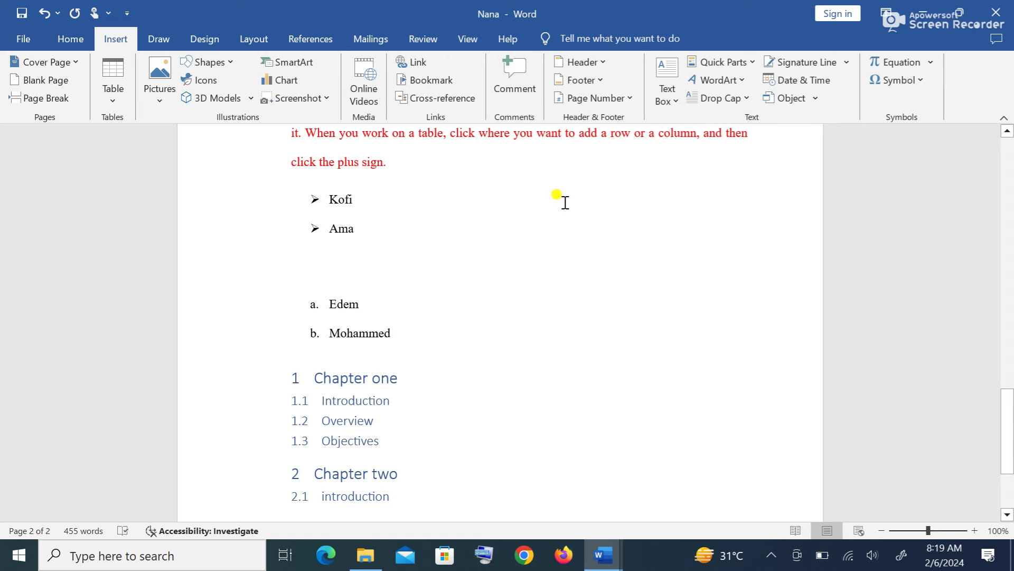
click(68, 39)
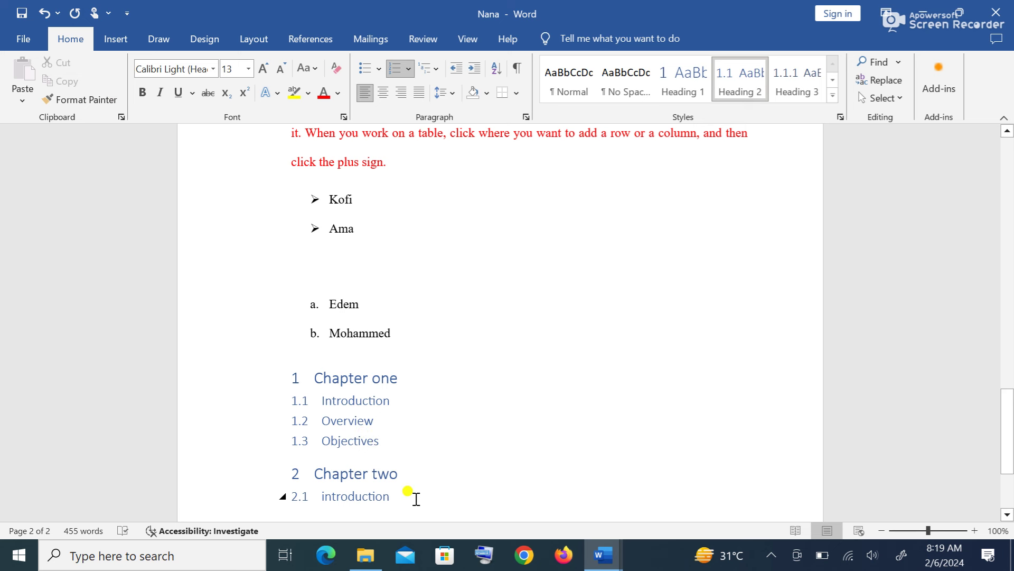
key(Return)
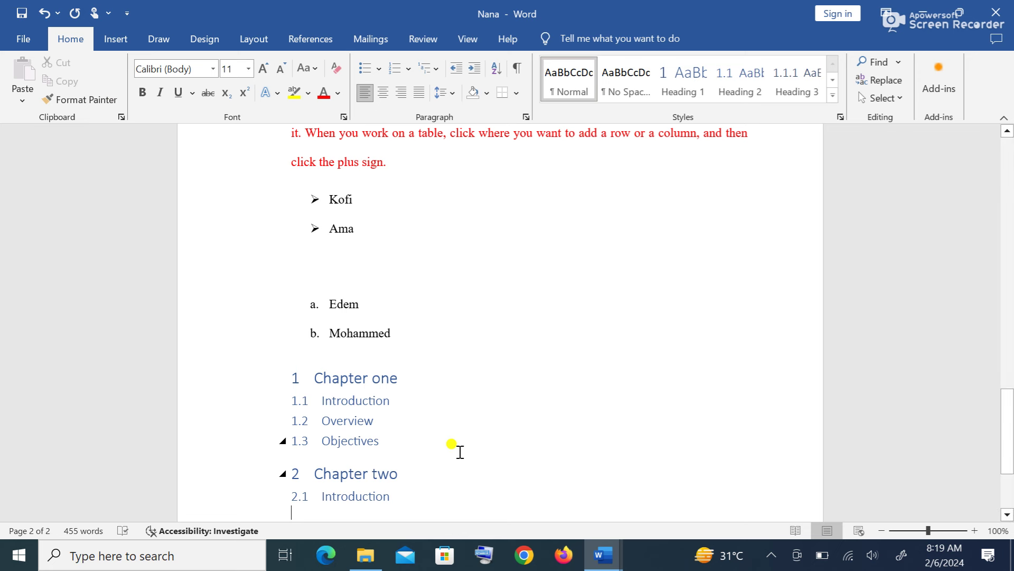
Add a second Heading 2 subheading "Definition of terms" under "Chapter two" and begin a new line.
click(742, 79)
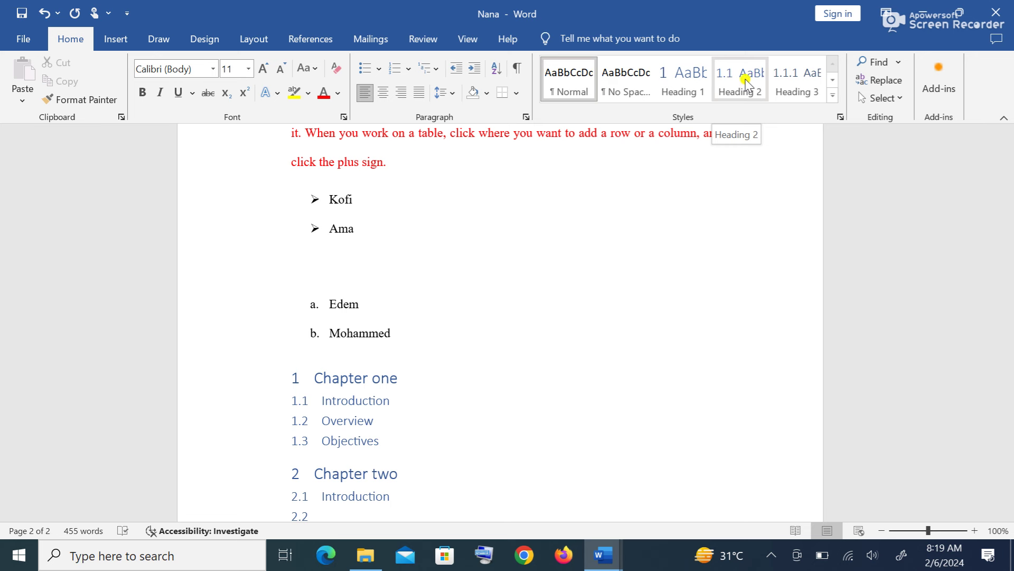
click(746, 81)
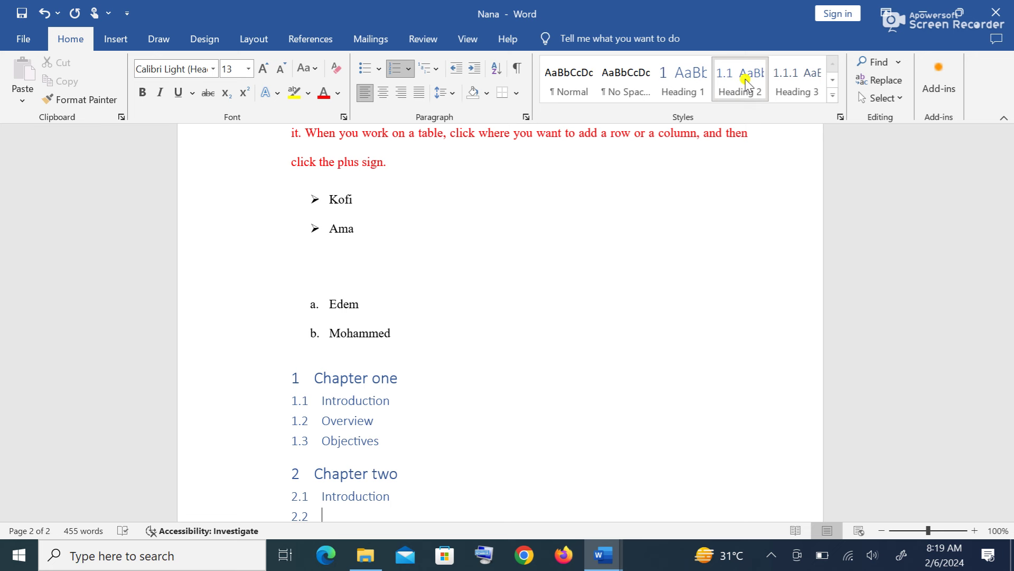
text(definition of terms)
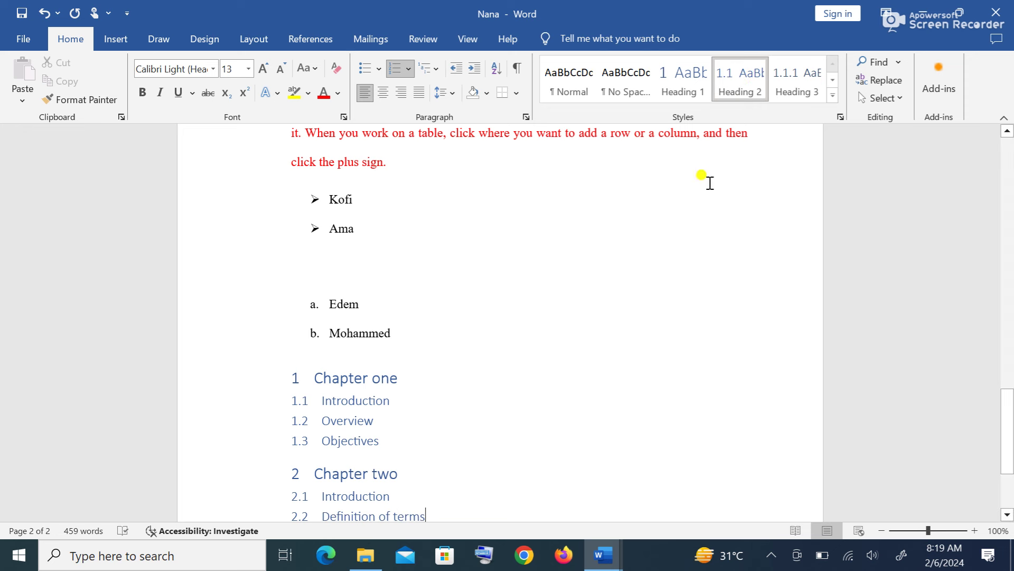
scroll(572, 301, down, 2)
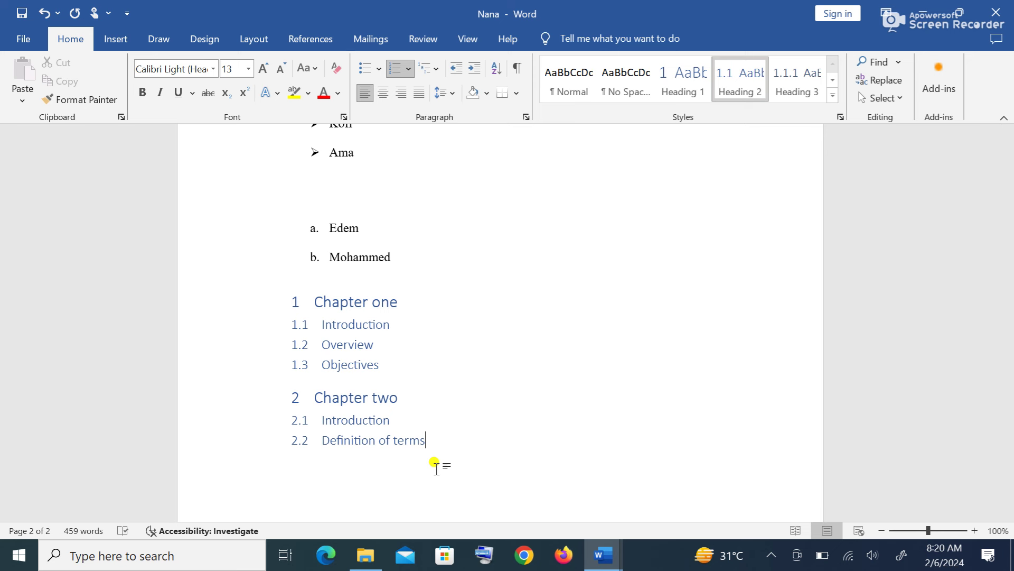
key(Return)
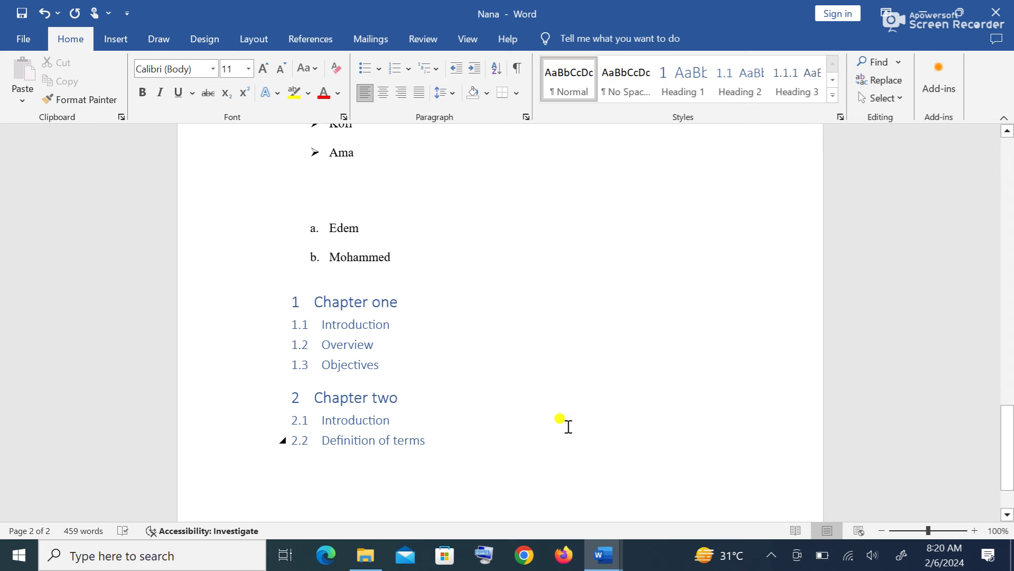
Add a Heading 3 entry below "Definition of terms" reading "Computer", with a capital C.
click(799, 93)
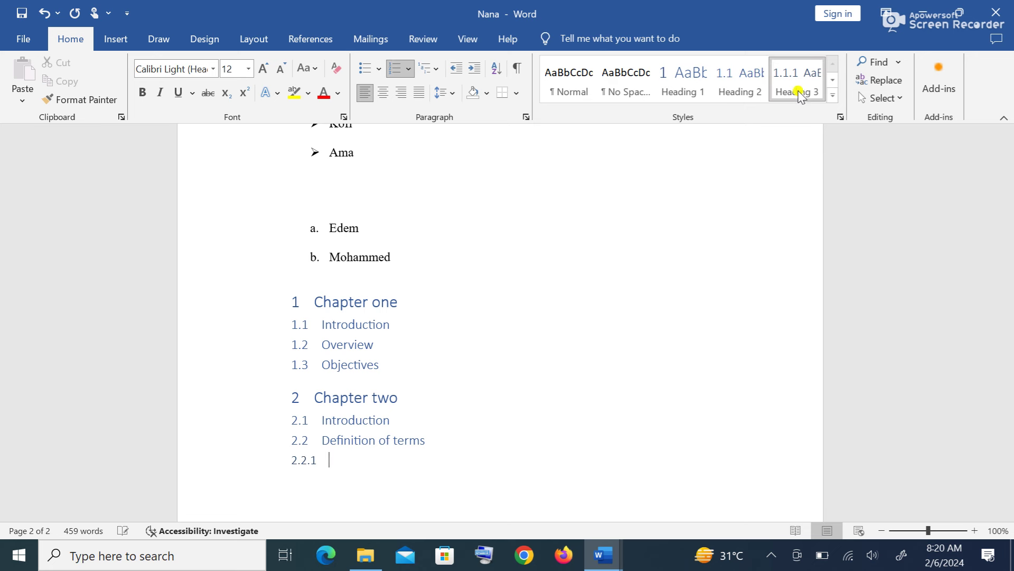
text(computer)
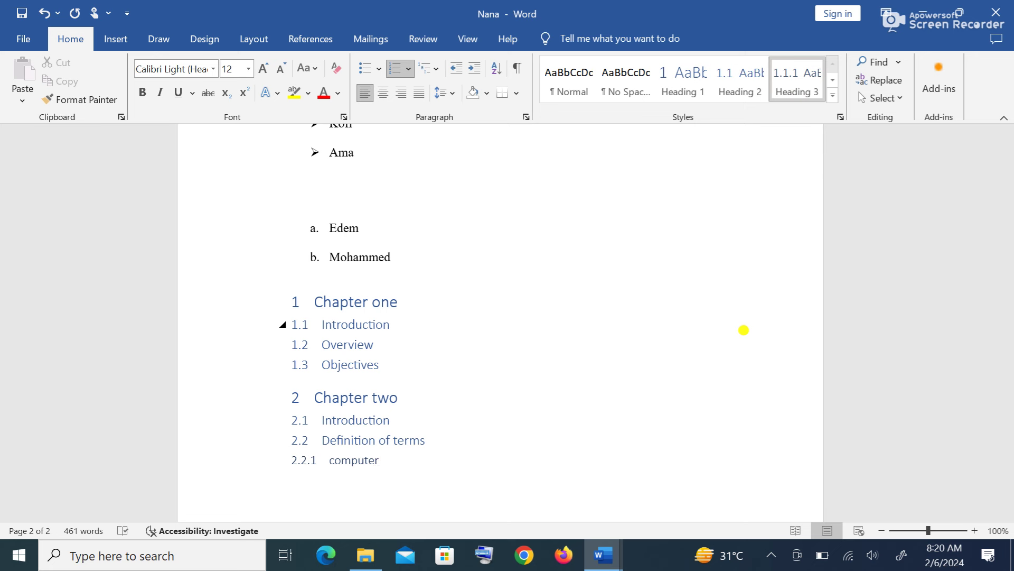
key(Left)
key(Left)
key(Left)
key(Left)
key(Left)
key(Left)
key(Left)
key(BackSpace)
text(C)
key(End)
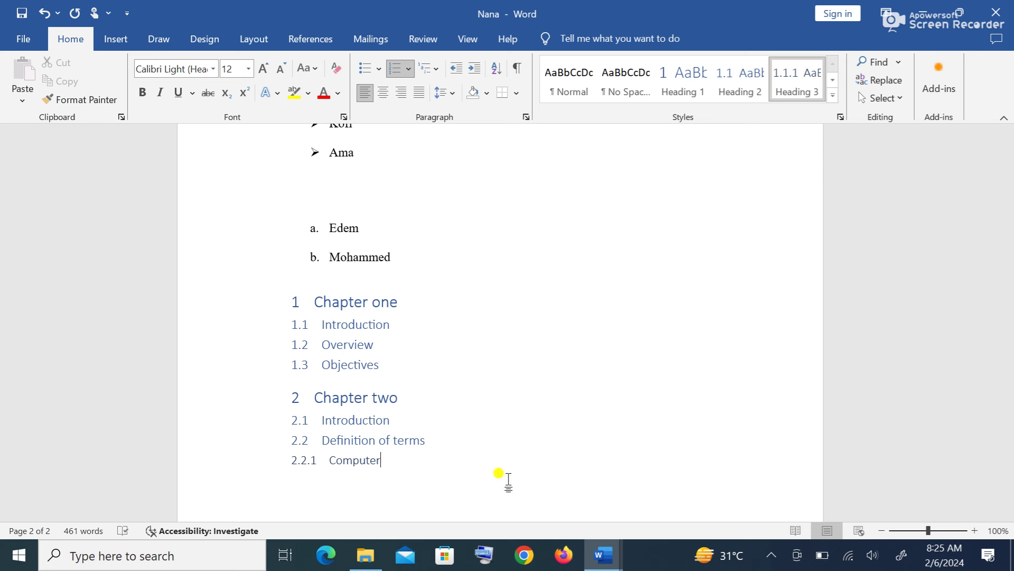
Insert two empty lines after the "Computer" heading at the end of the document.
scroll(508, 481, up, 5)
scroll(507, 478, down, 7)
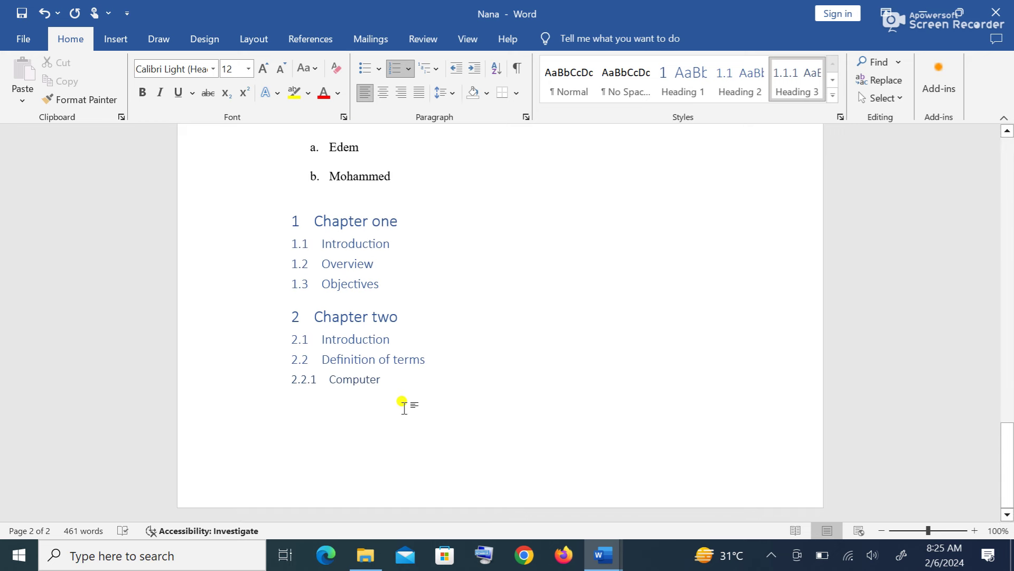
key(Return)
key(Return)
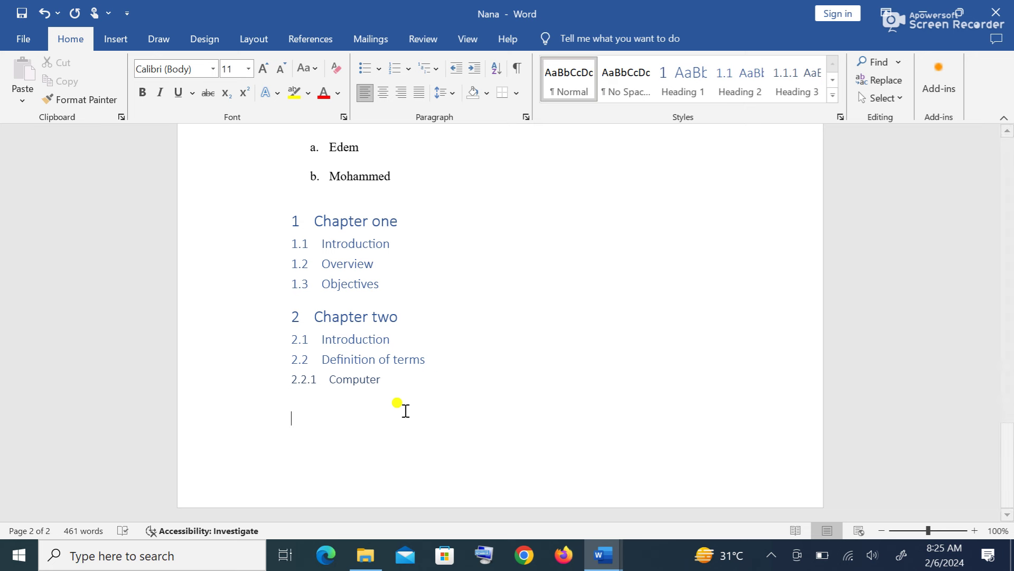
Cut the whole "Computer" heading and paste it on the empty line between the bulleted list and the lettered list.
click(360, 381)
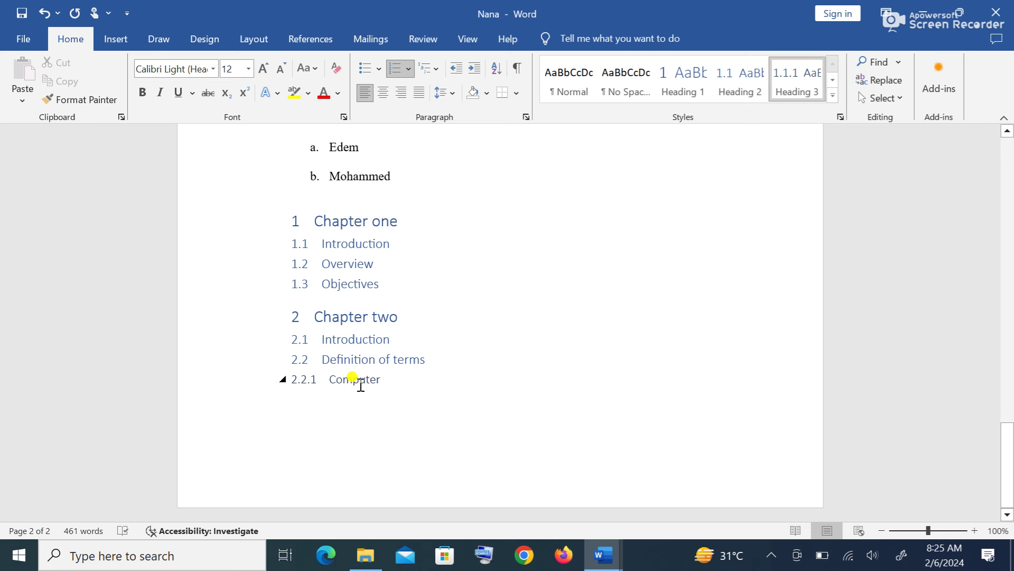
double_click(359, 381)
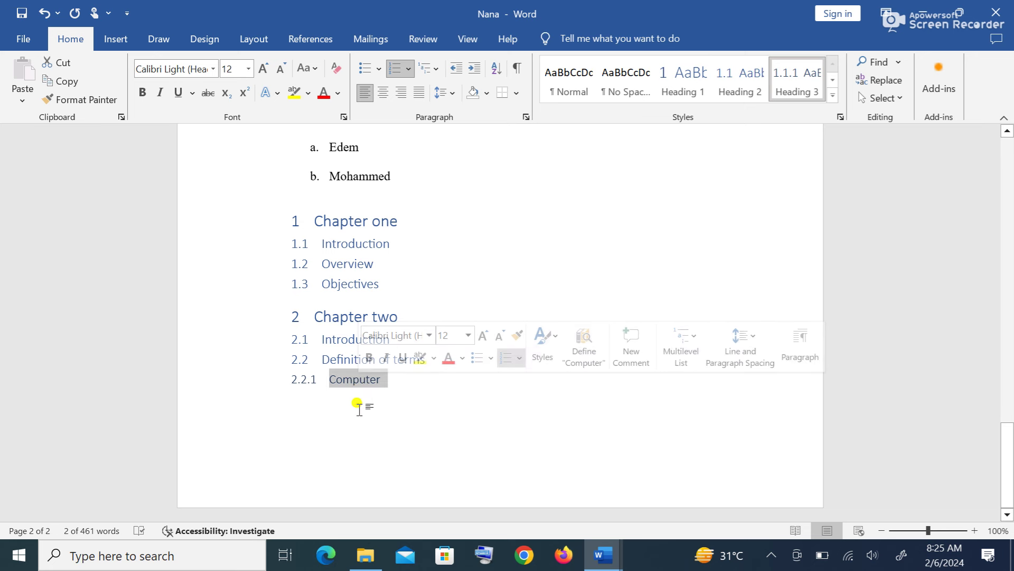
click(68, 65)
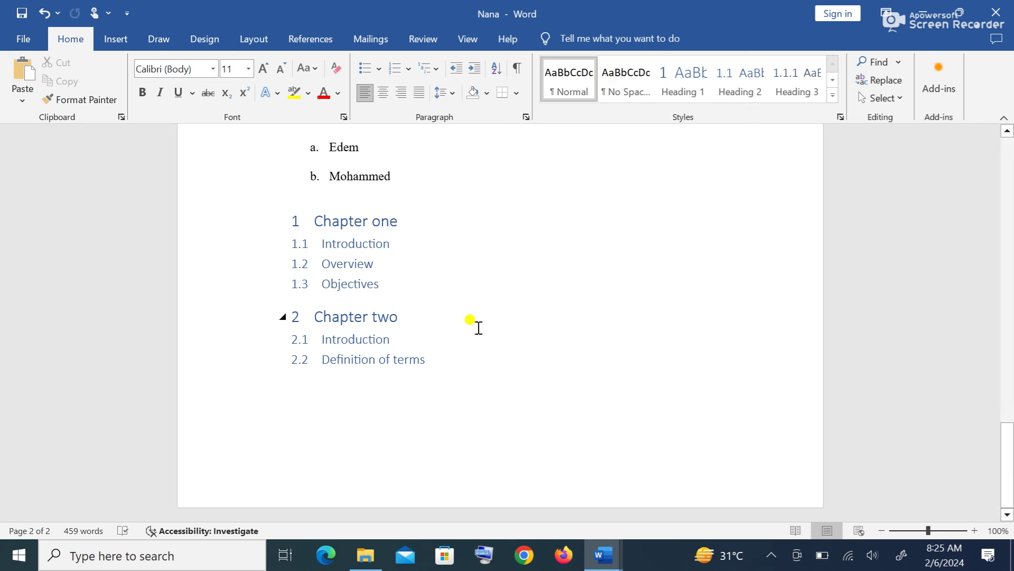
scroll(455, 330, up, 3)
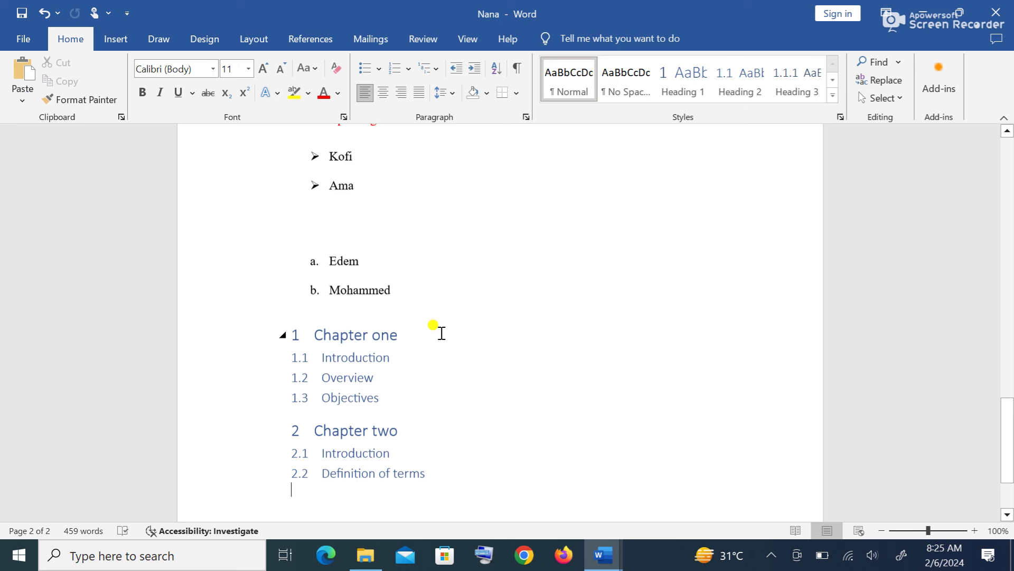
click(326, 225)
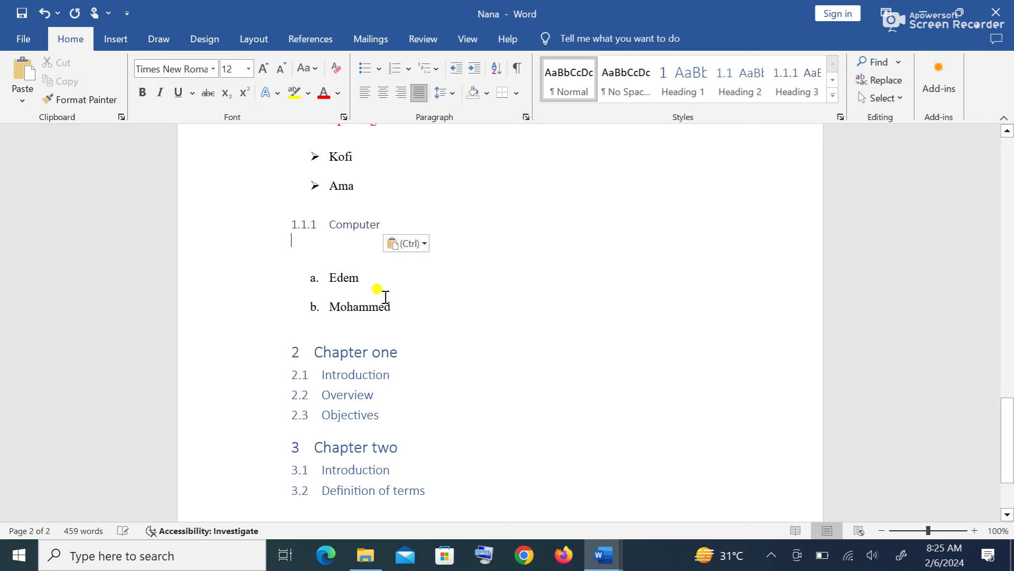
scroll(471, 329, down, 4)
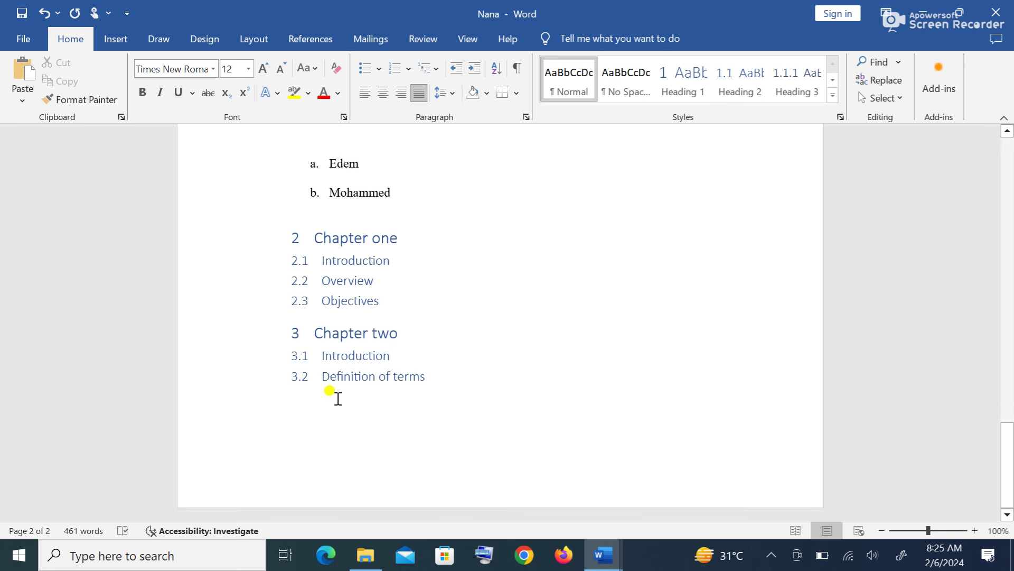
scroll(338, 402, up, 4)
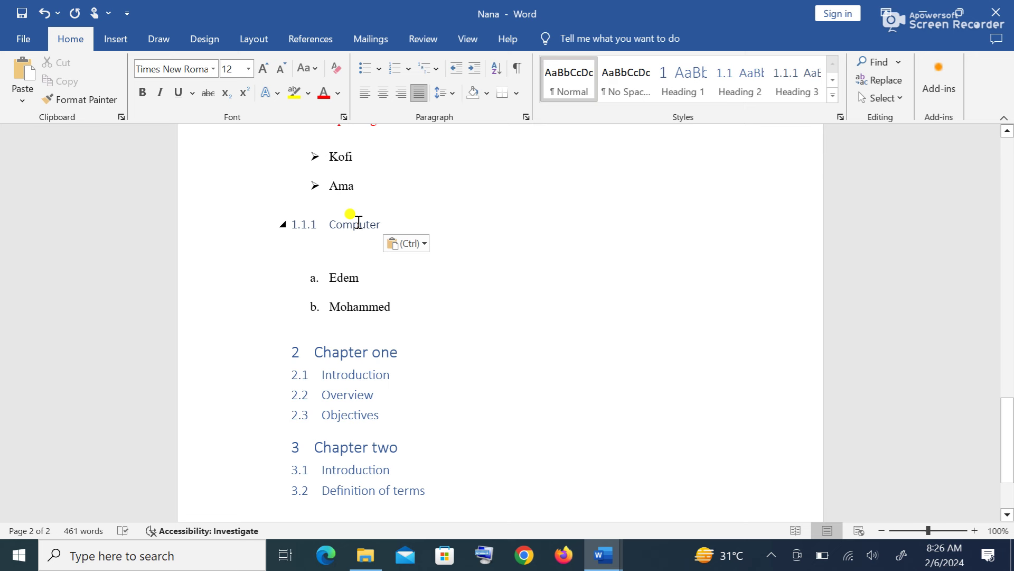
Copy the "Computer" heading from between the two lists and paste it at the end of the document, below "Definition of terms".
triple_click(359, 222)
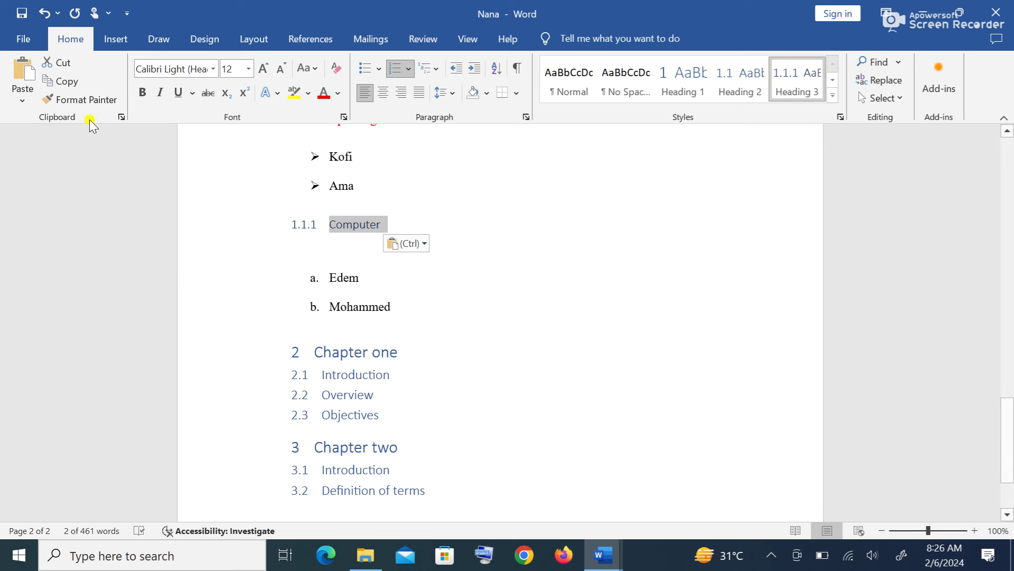
click(66, 80)
scroll(410, 423, down, 3)
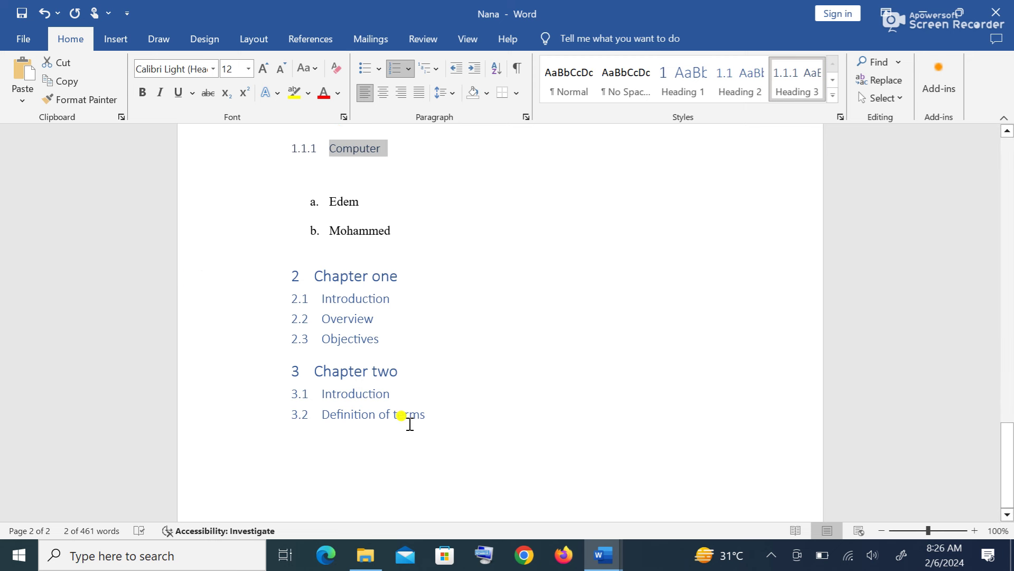
scroll(410, 423, down, 1)
click(327, 408)
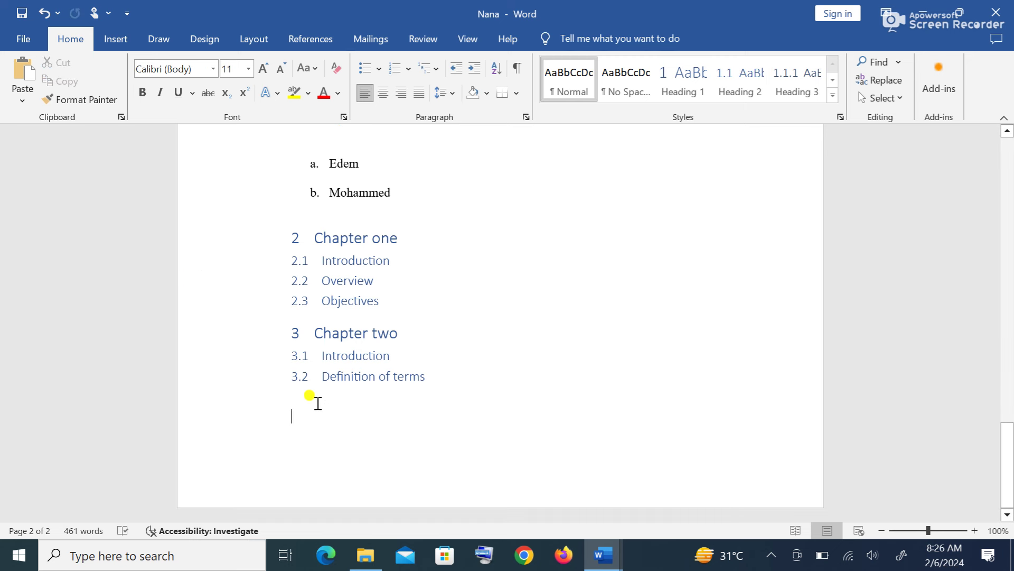
click(22, 74)
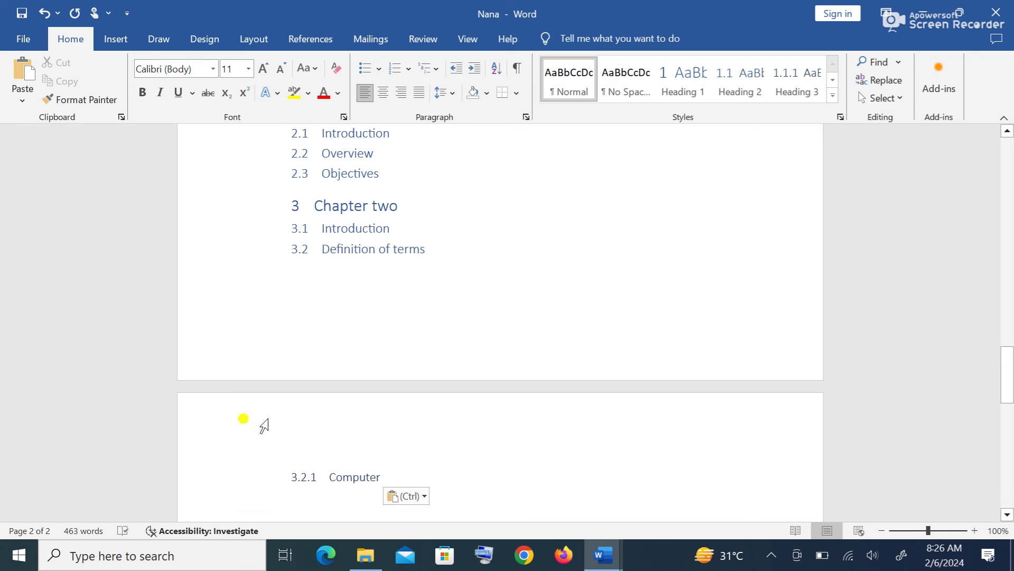
click(317, 296)
scroll(349, 474, up, 3)
scroll(348, 474, up, 5)
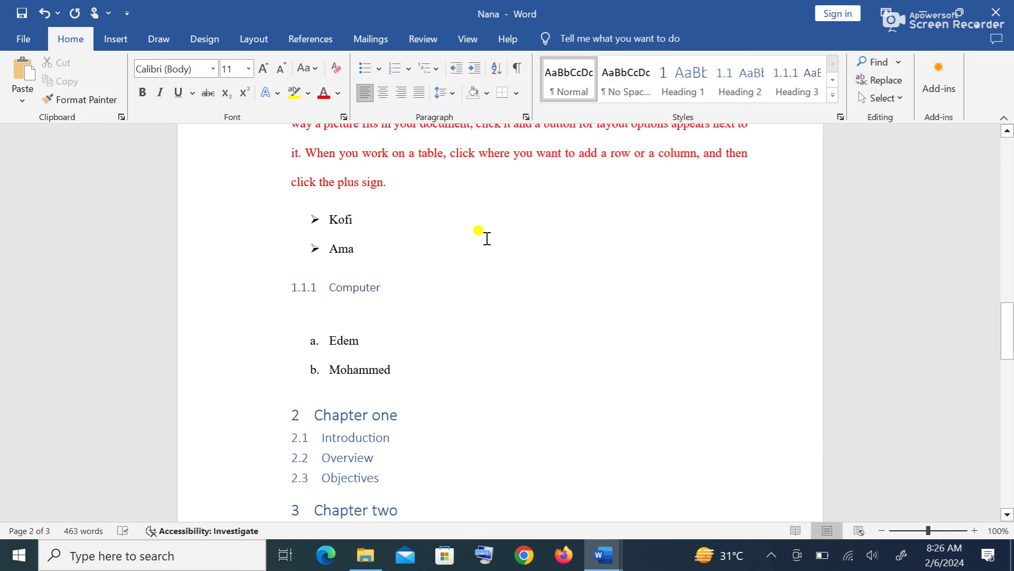
scroll(595, 296, up, 1)
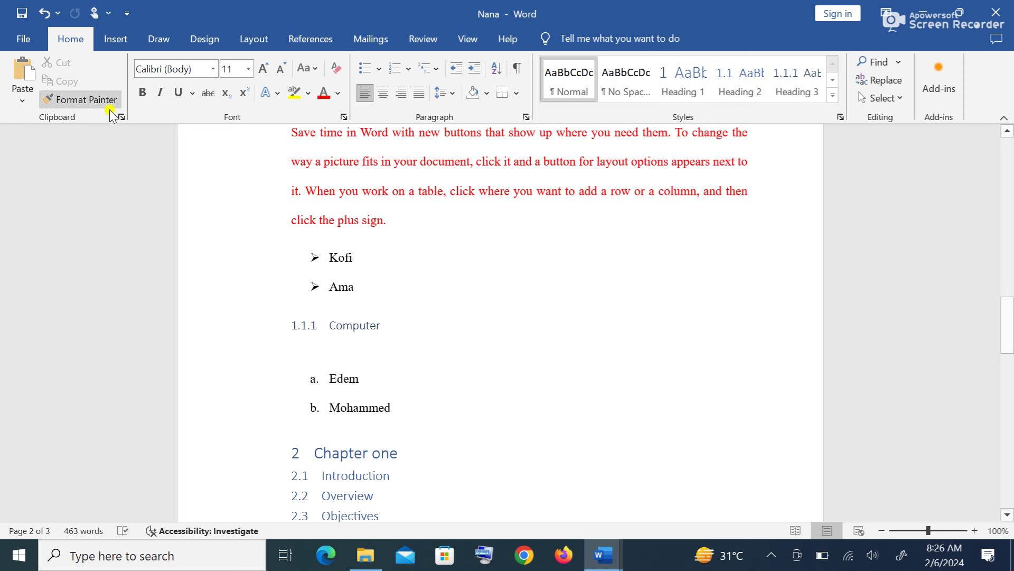
Open the header area at the top of the first page for editing and return to the body text.
click(116, 39)
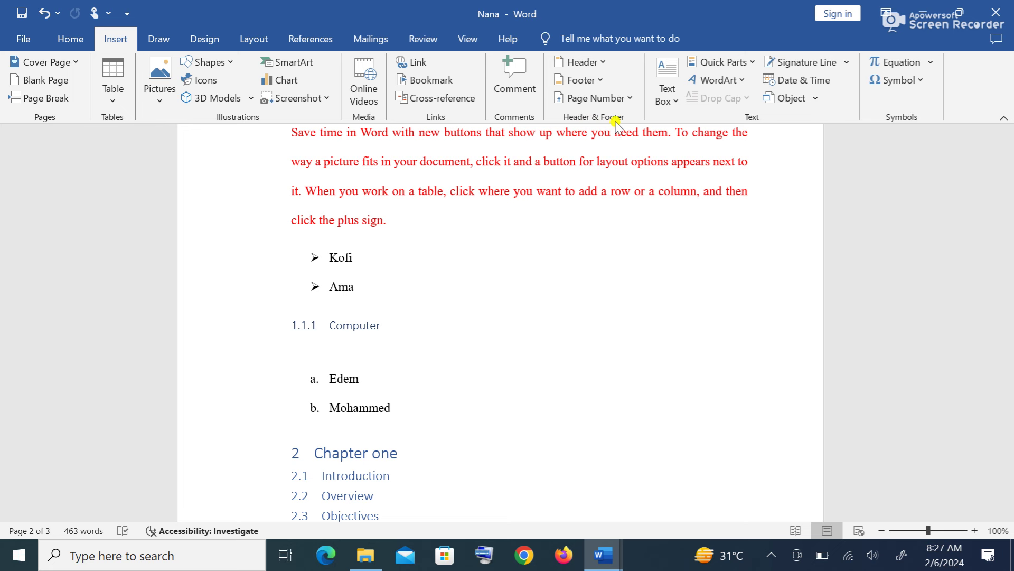
scroll(555, 294, up, 5)
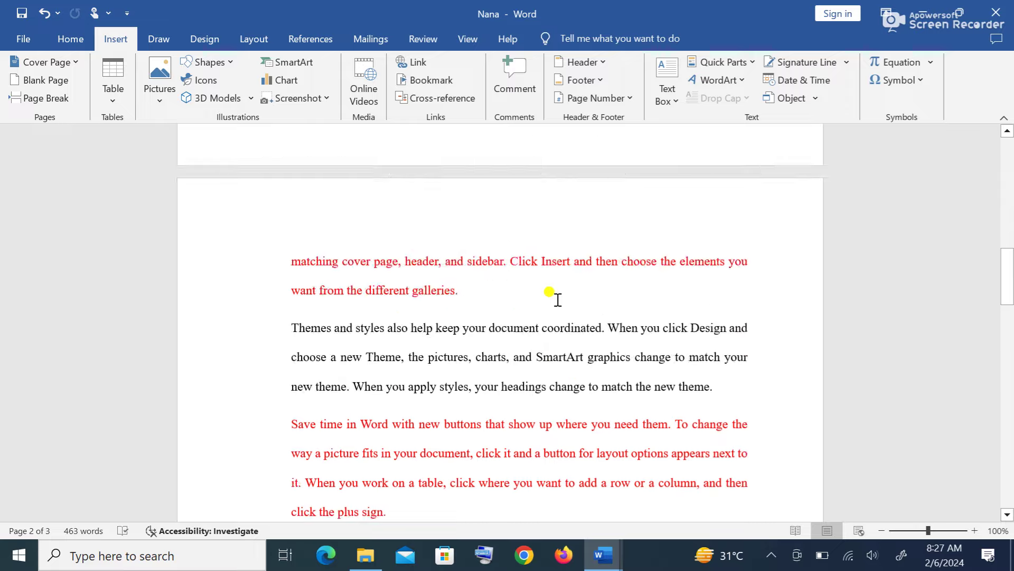
scroll(557, 299, up, 3)
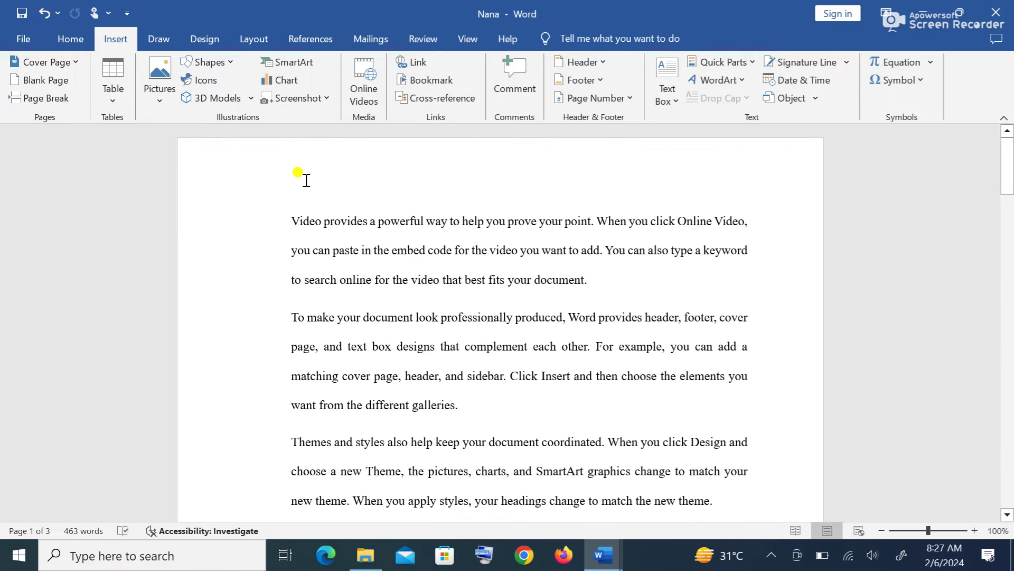
double_click(296, 181)
click(295, 186)
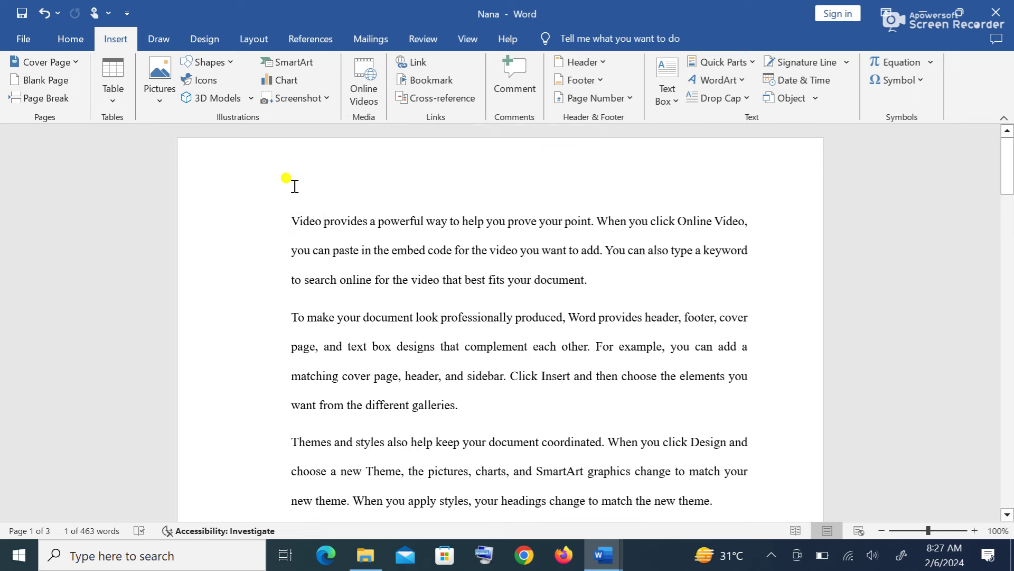
double_click(295, 186)
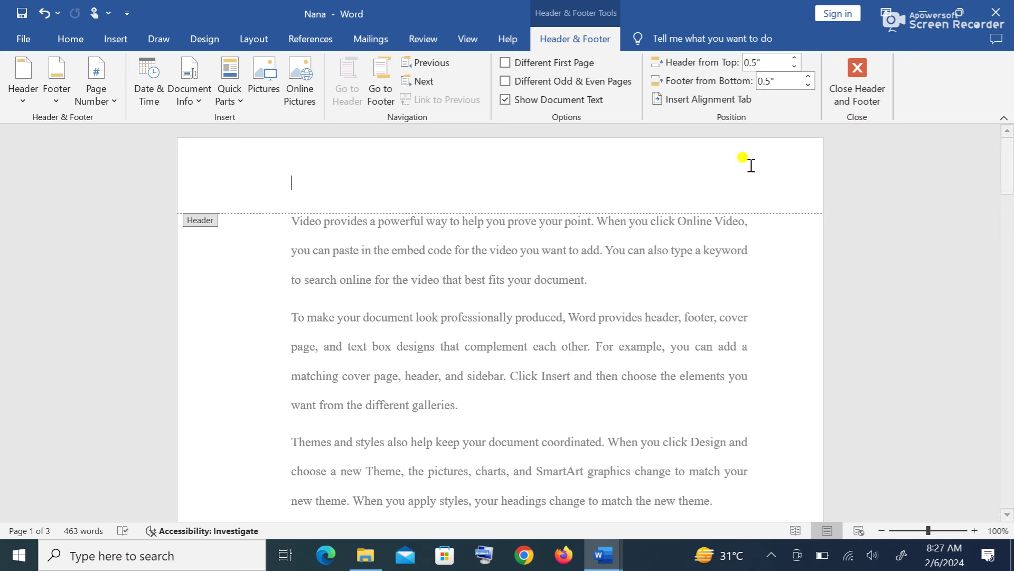
double_click(455, 368)
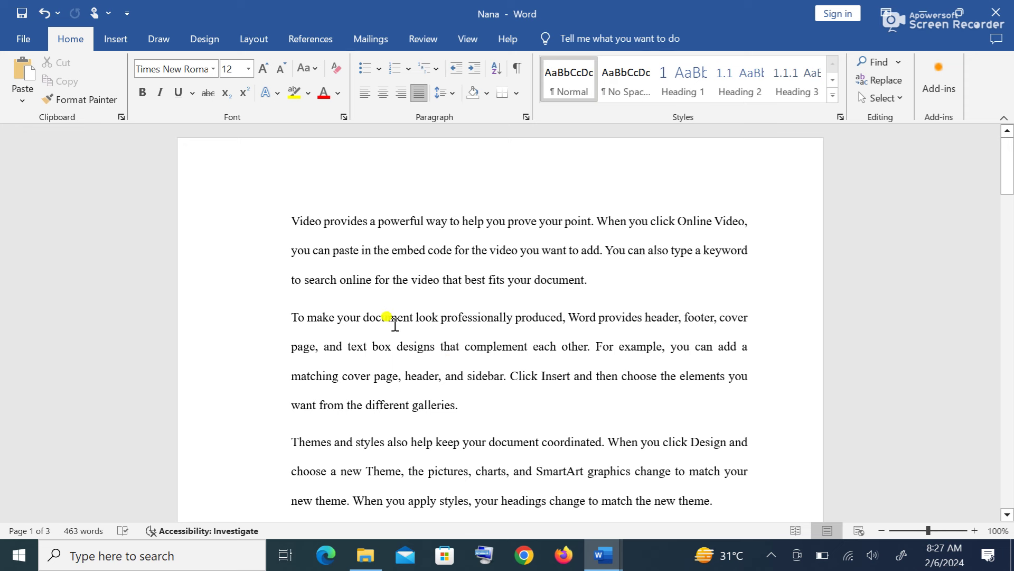
Insert the built-in Banded header into the document.
click(114, 39)
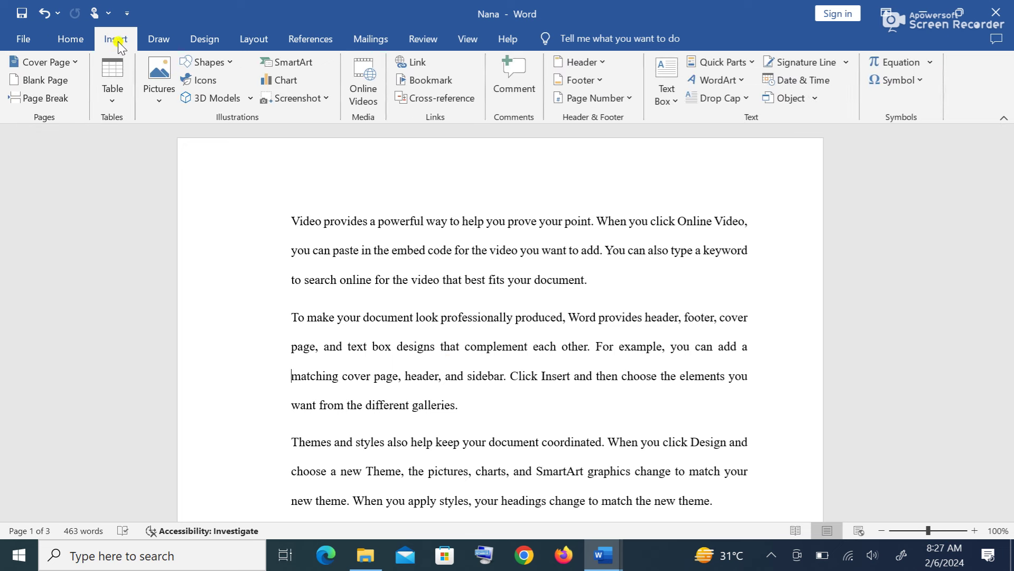
click(587, 62)
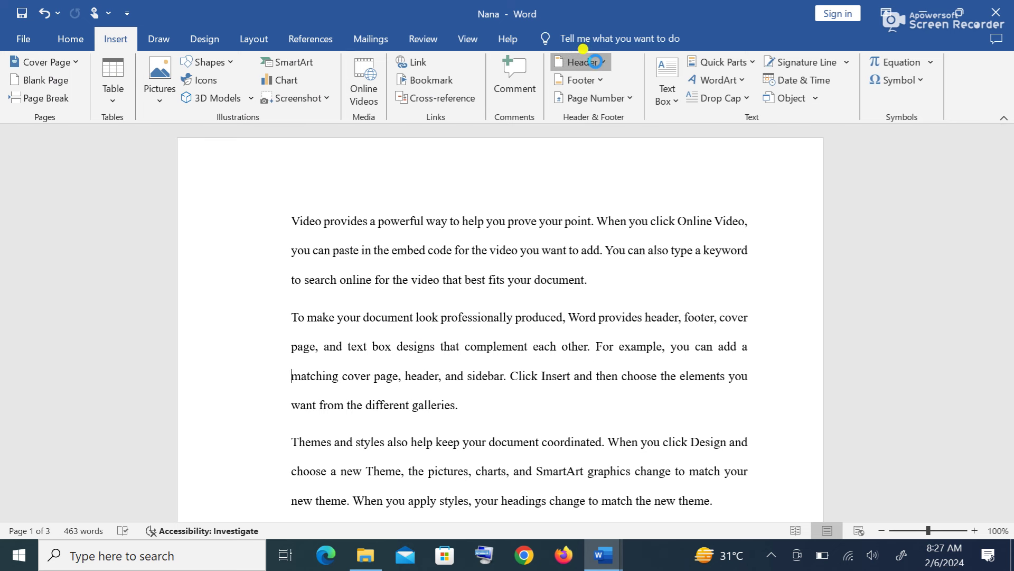
click(608, 65)
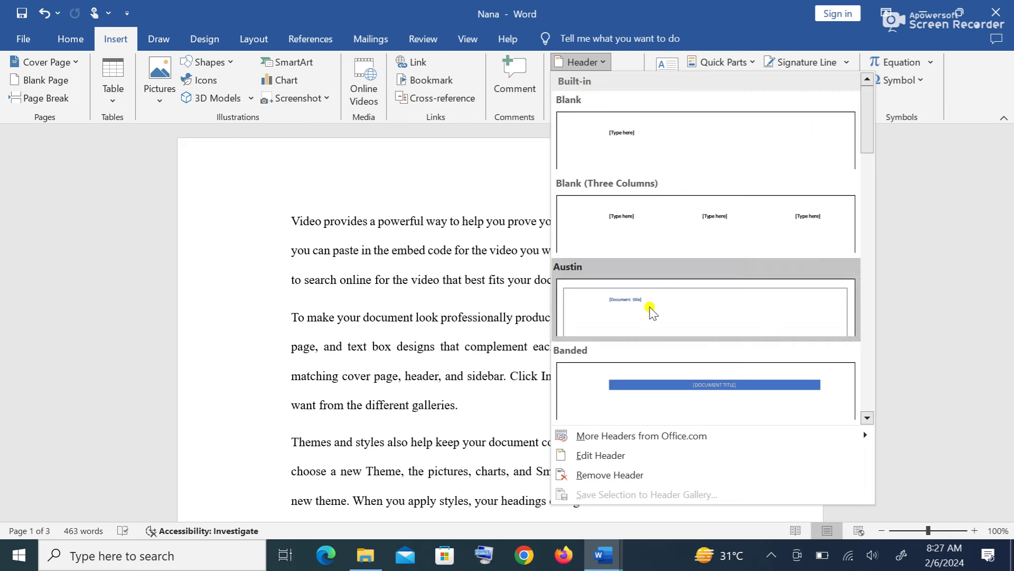
click(700, 391)
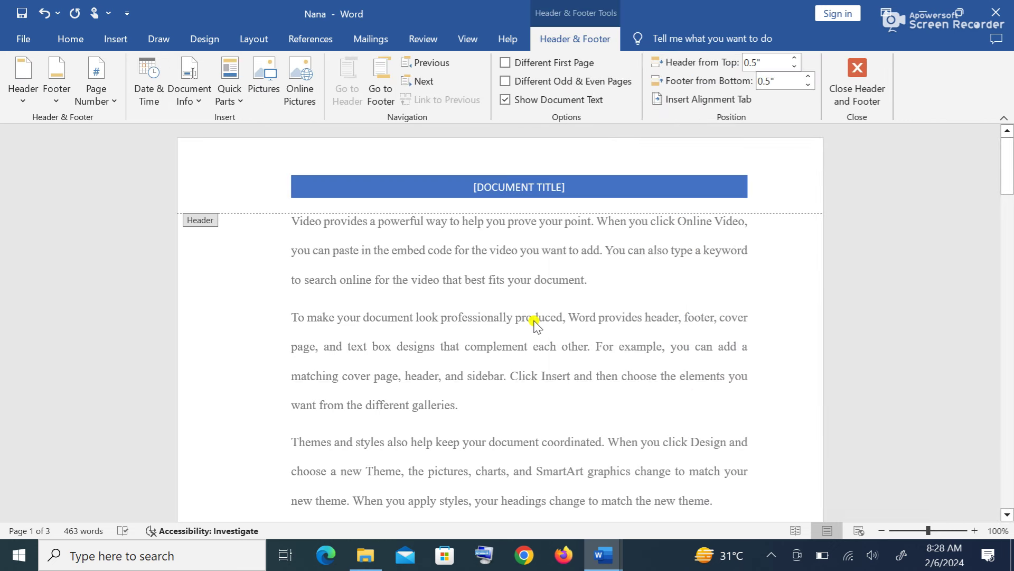
Fill in the header's document title as "INTRODUCTION TO COMPUTER" and return to the body text.
click(560, 187)
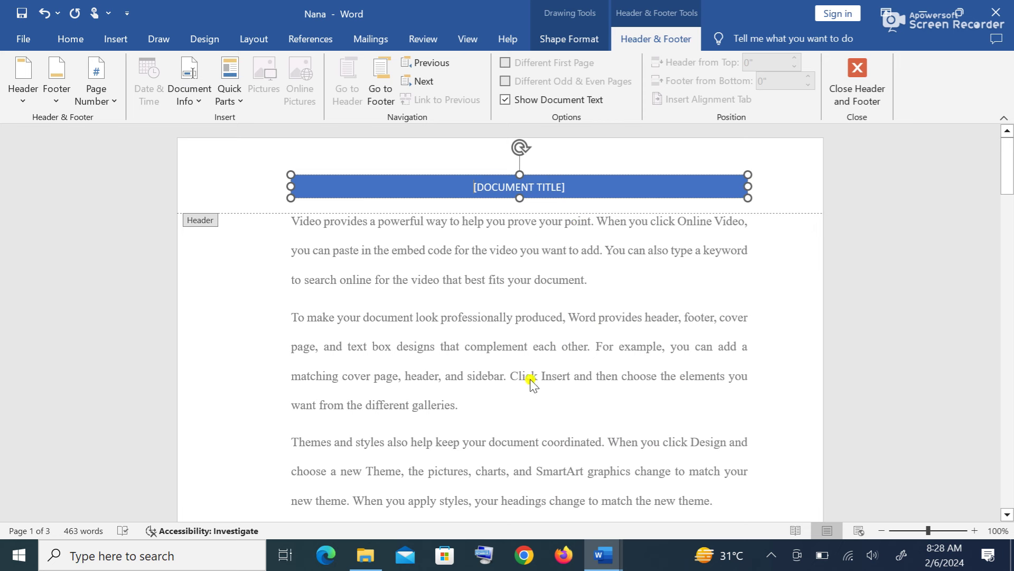
key(Return)
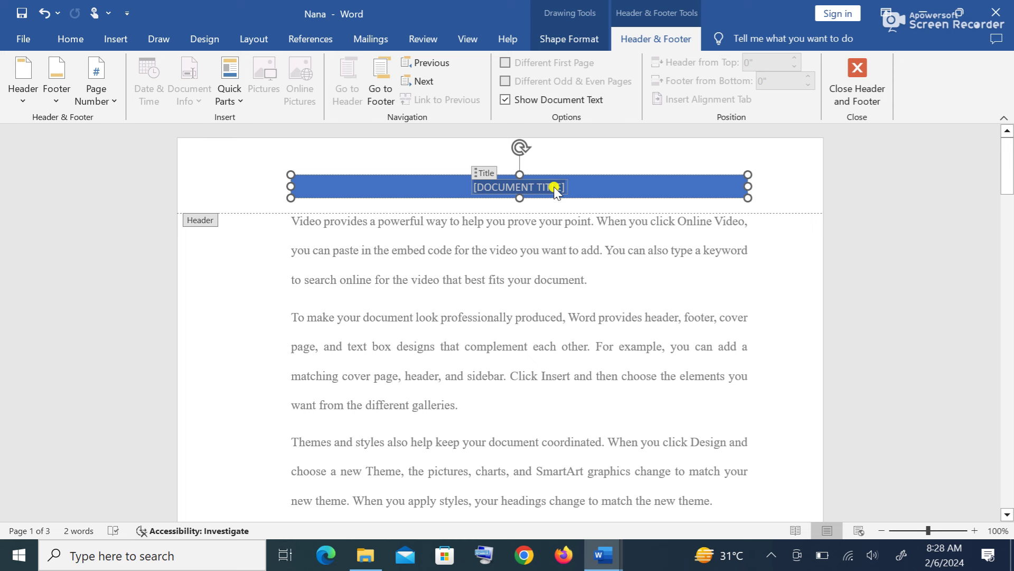
text(INTRODUCTION TO COMPUTER)
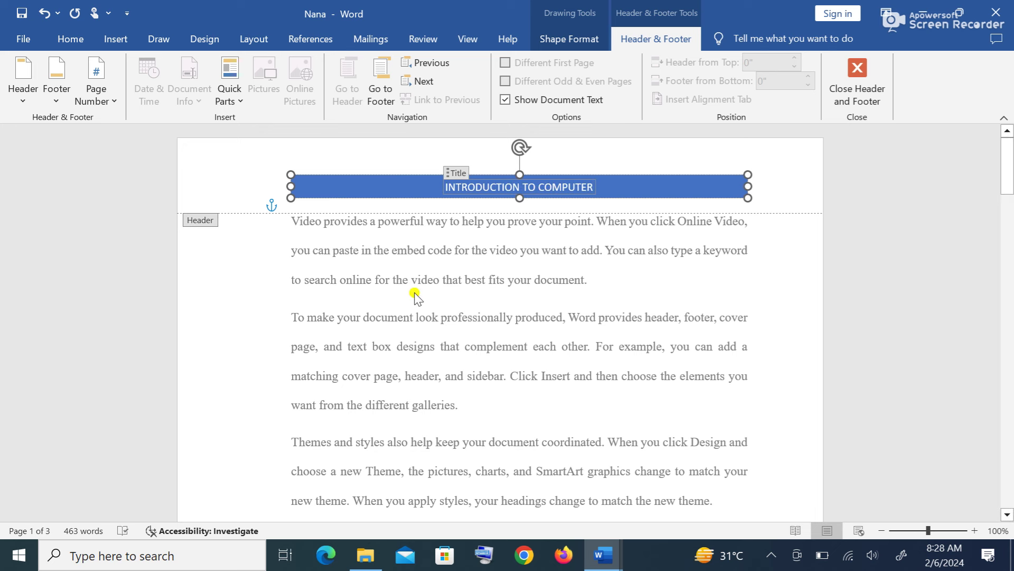
scroll(414, 290, down, 10)
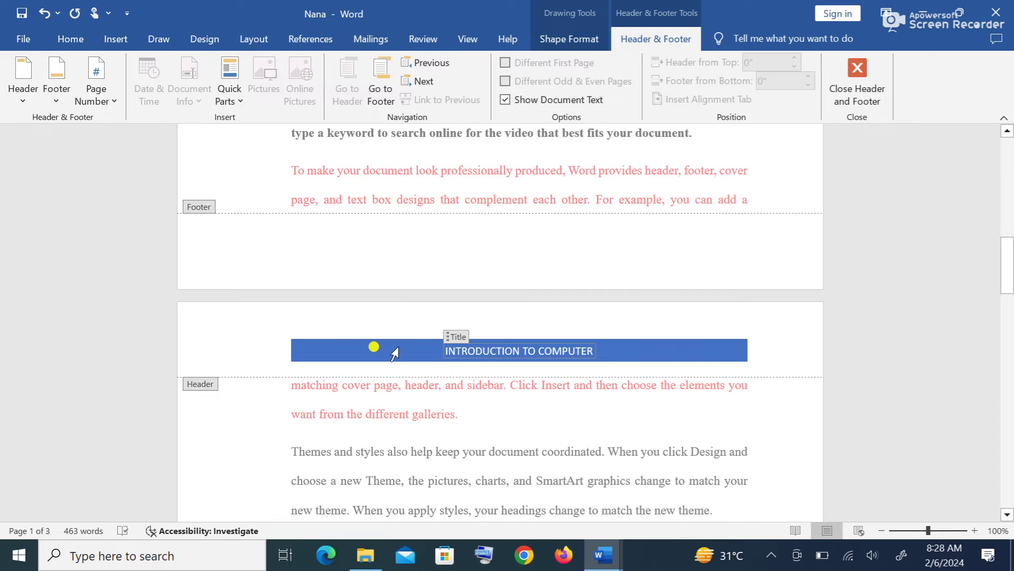
scroll(399, 348, up, 10)
scroll(400, 350, up, 3)
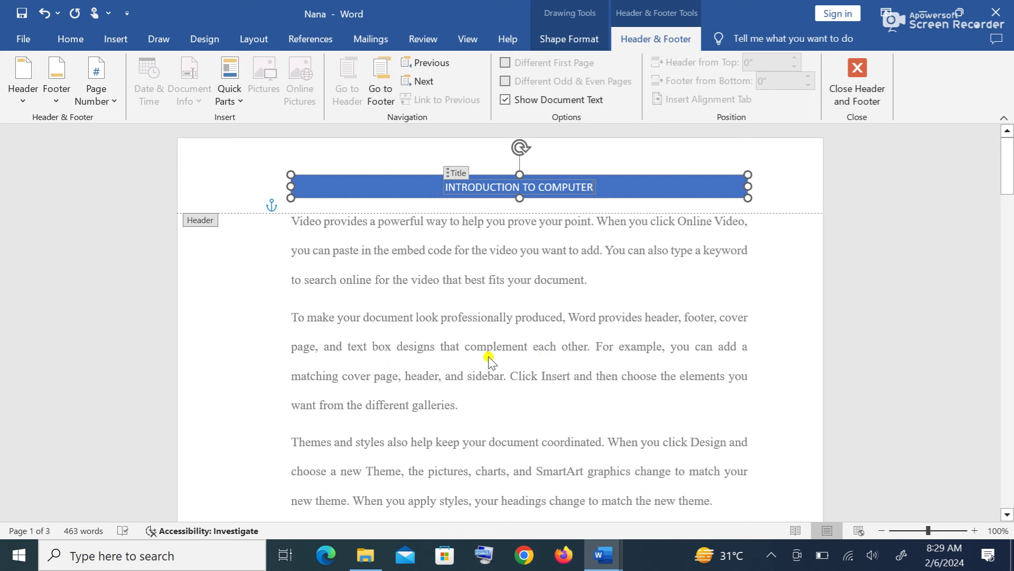
click(857, 79)
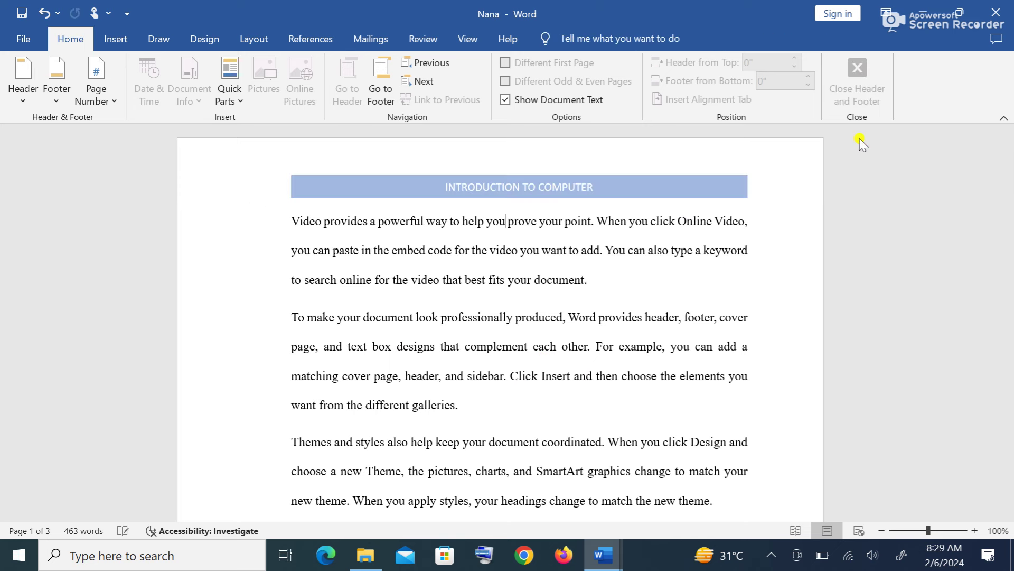
double_click(583, 185)
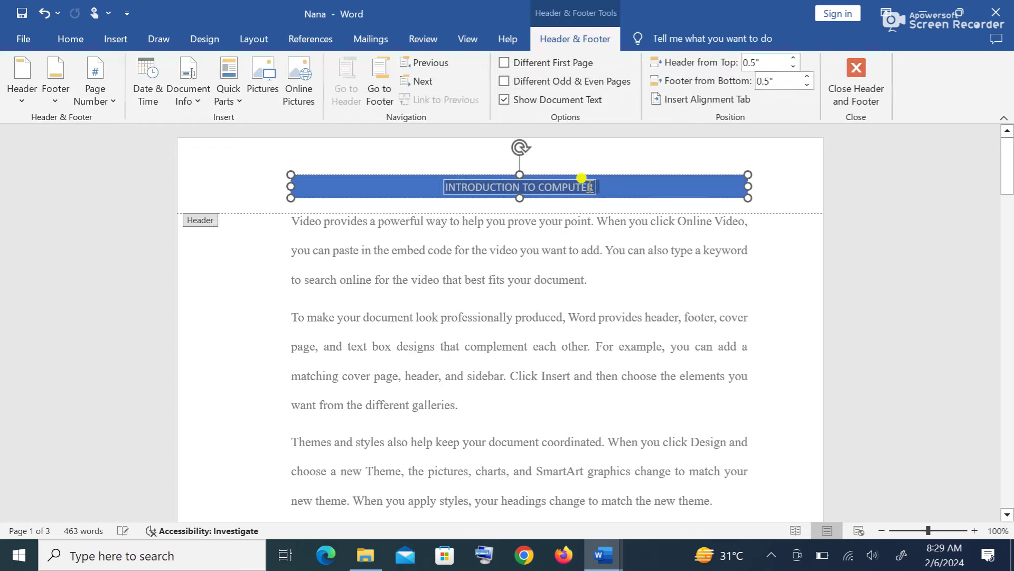
double_click(483, 400)
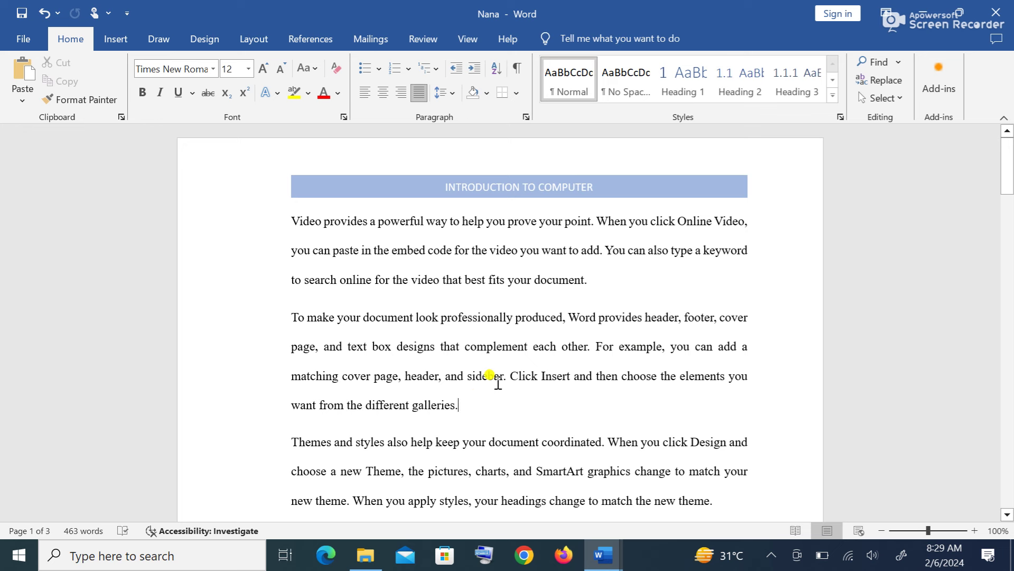
Insert the built-in Banded footer with a centered page number, close the footer area and check the numbering across the pages.
click(116, 41)
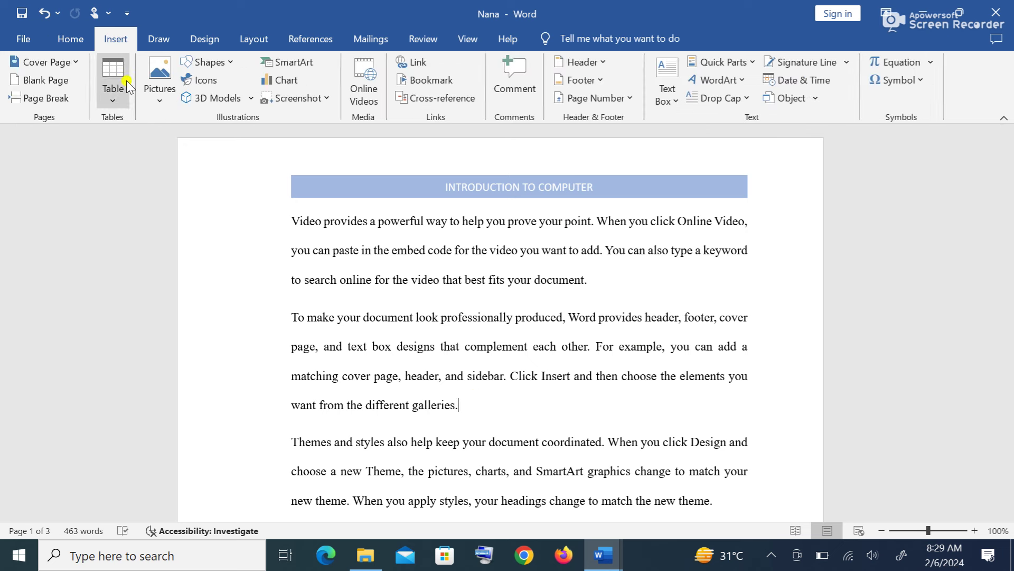
click(603, 82)
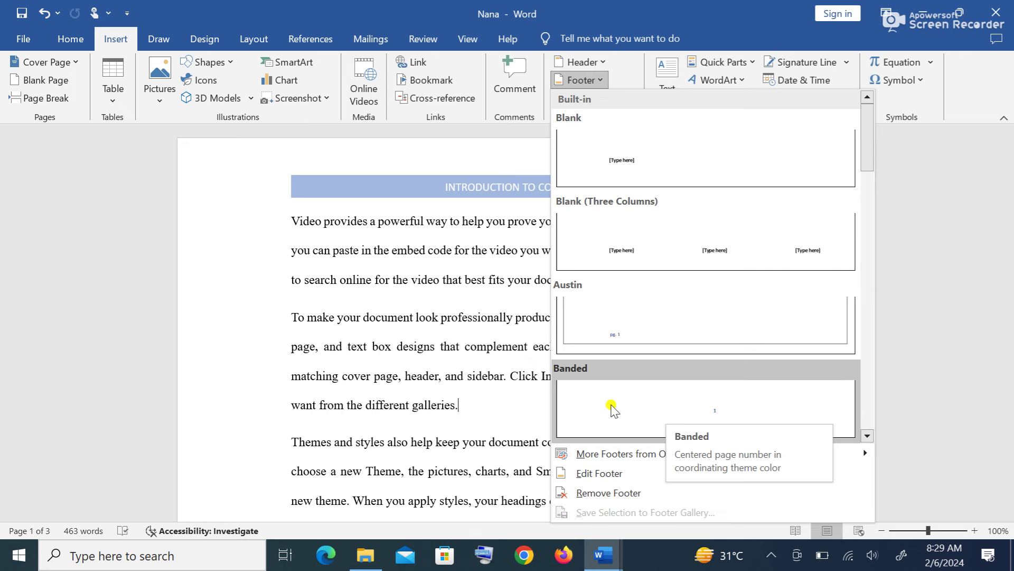
click(631, 406)
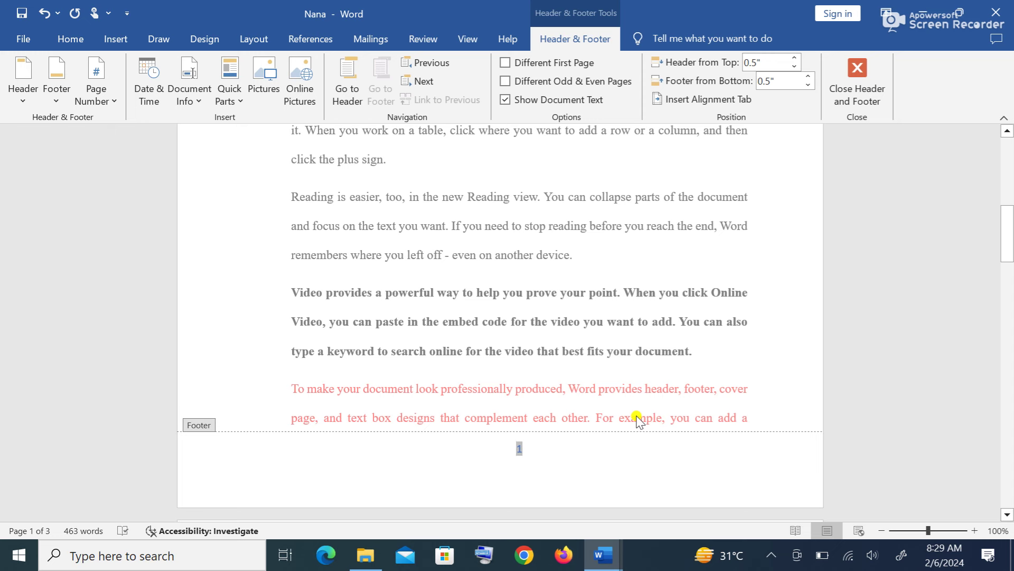
scroll(631, 343, down, 15)
scroll(634, 343, down, 8)
scroll(634, 344, up, 10)
scroll(634, 344, down, 5)
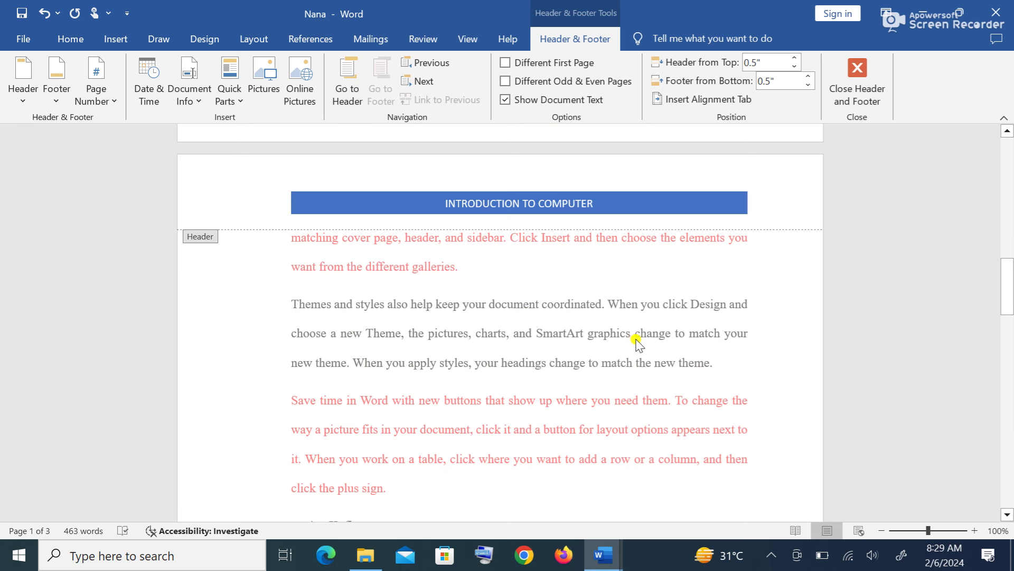
double_click(523, 338)
scroll(523, 336, down, 10)
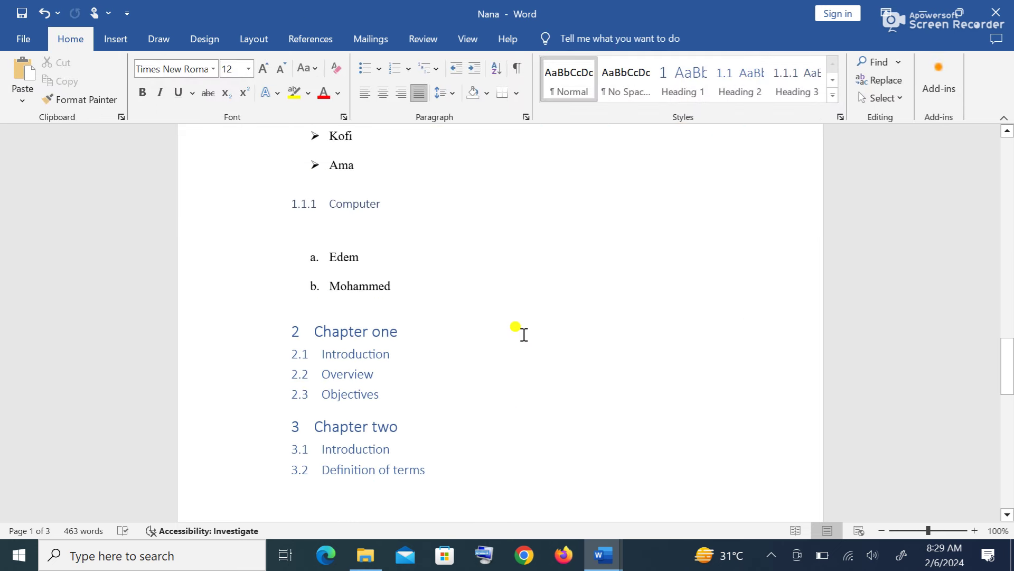
scroll(524, 334, down, 8)
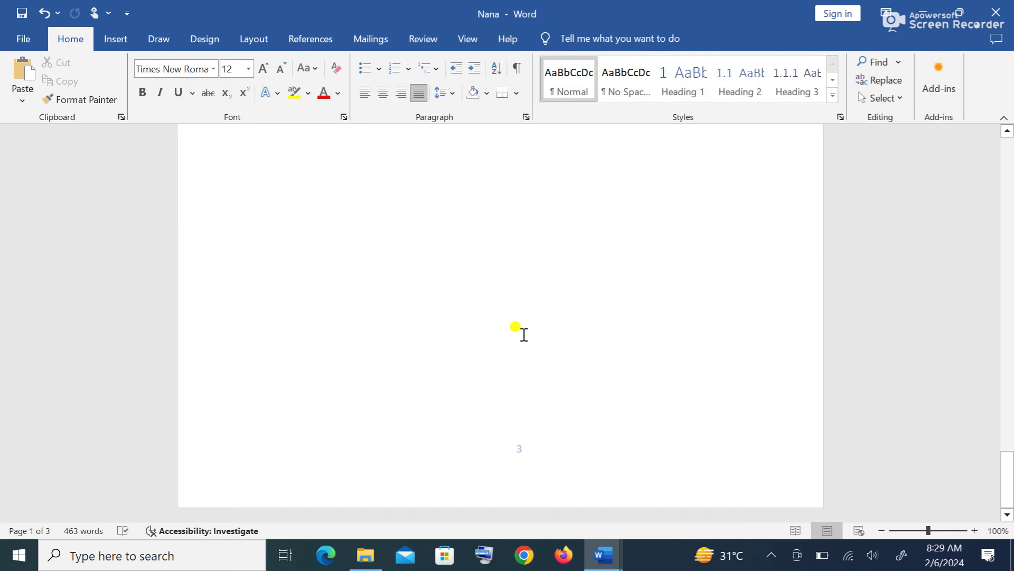
scroll(524, 335, up, 6)
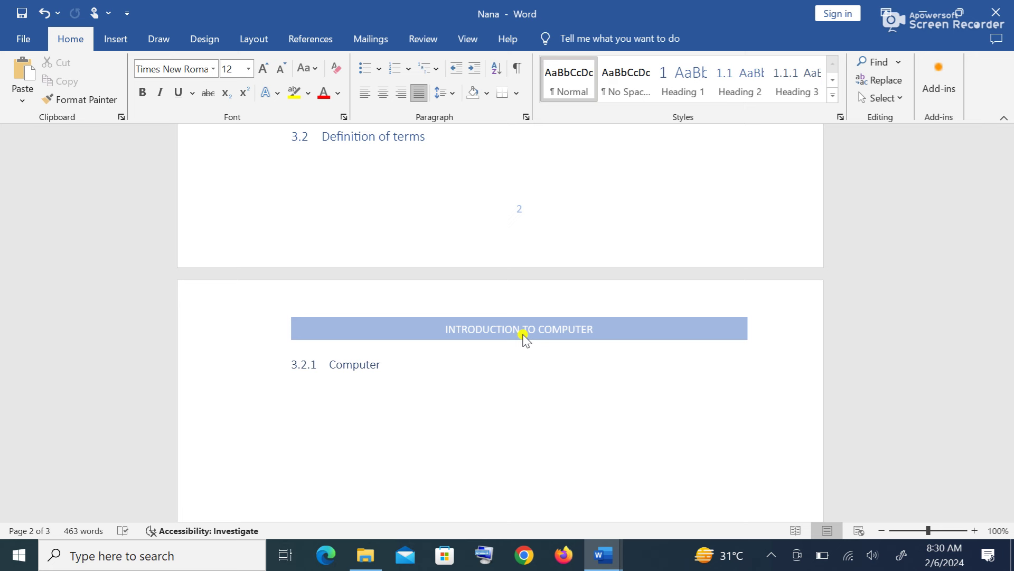
click(562, 405)
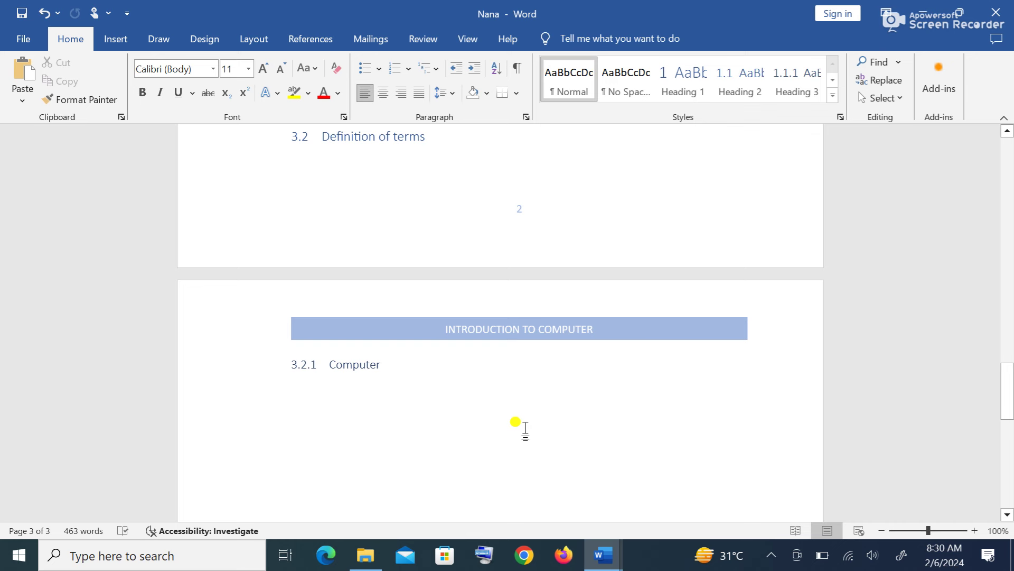
Create a new blank document.
click(32, 42)
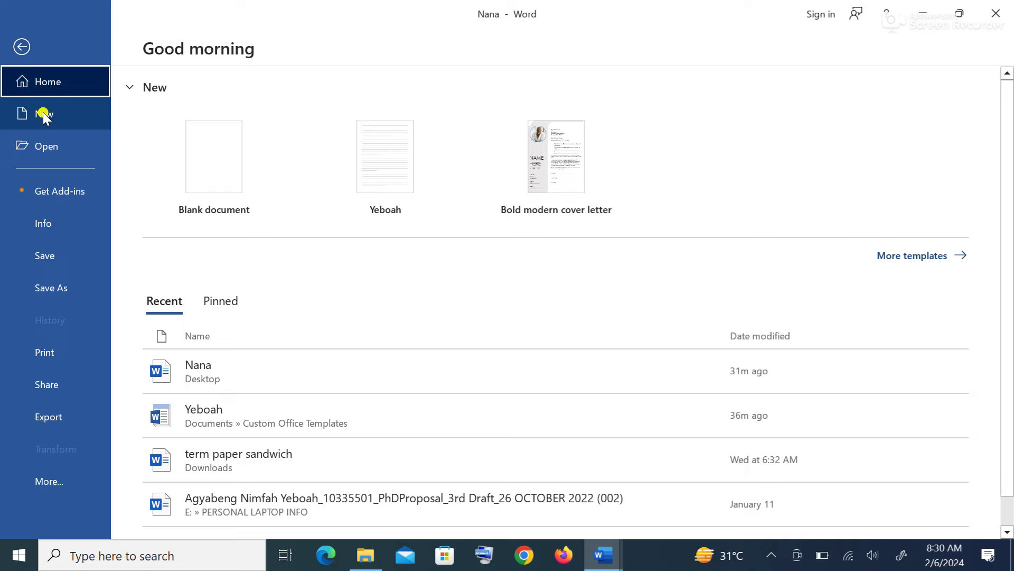
click(43, 114)
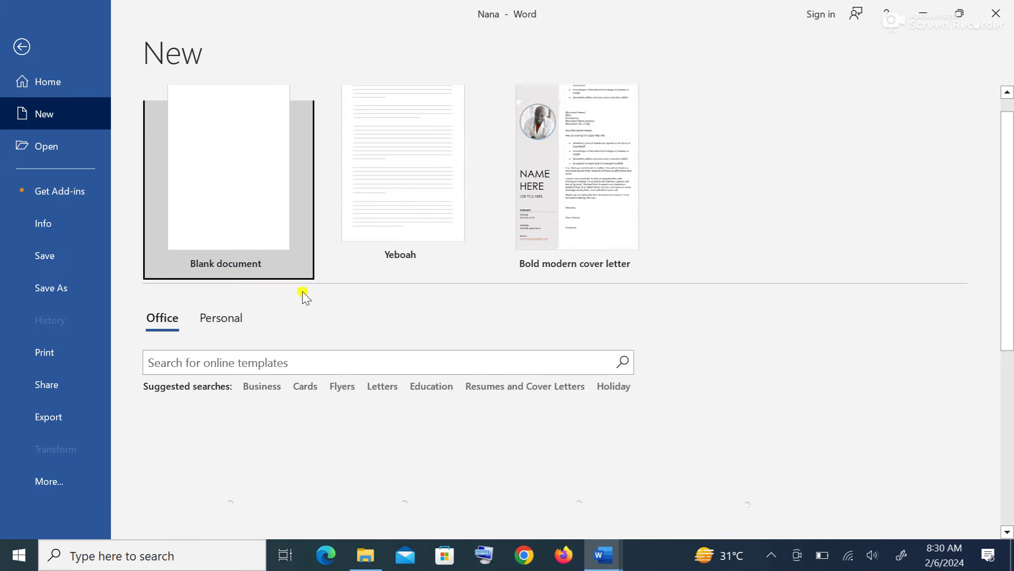
click(246, 186)
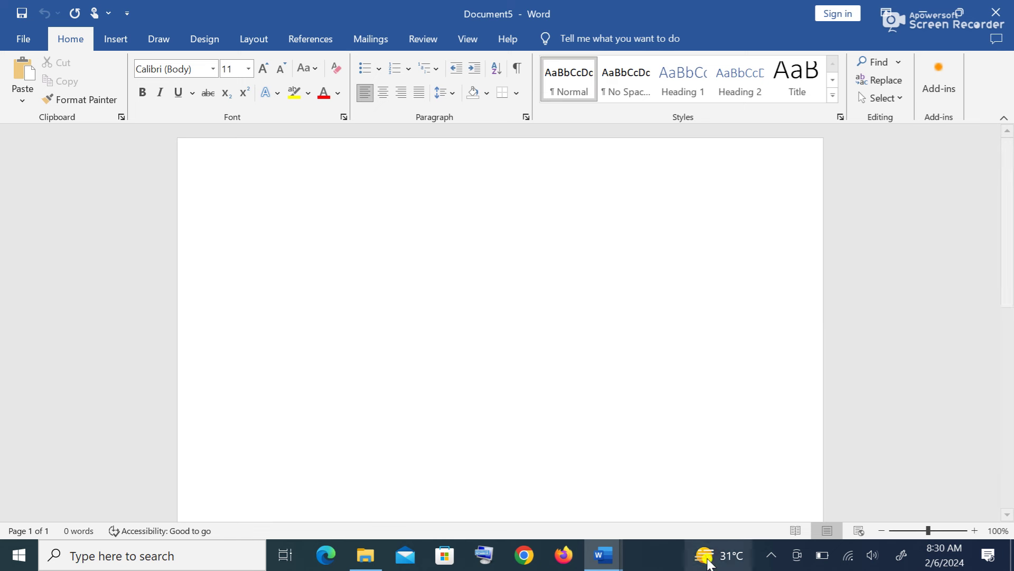
Close the Document3 window containing "The boy" without saving its changes.
click(608, 558)
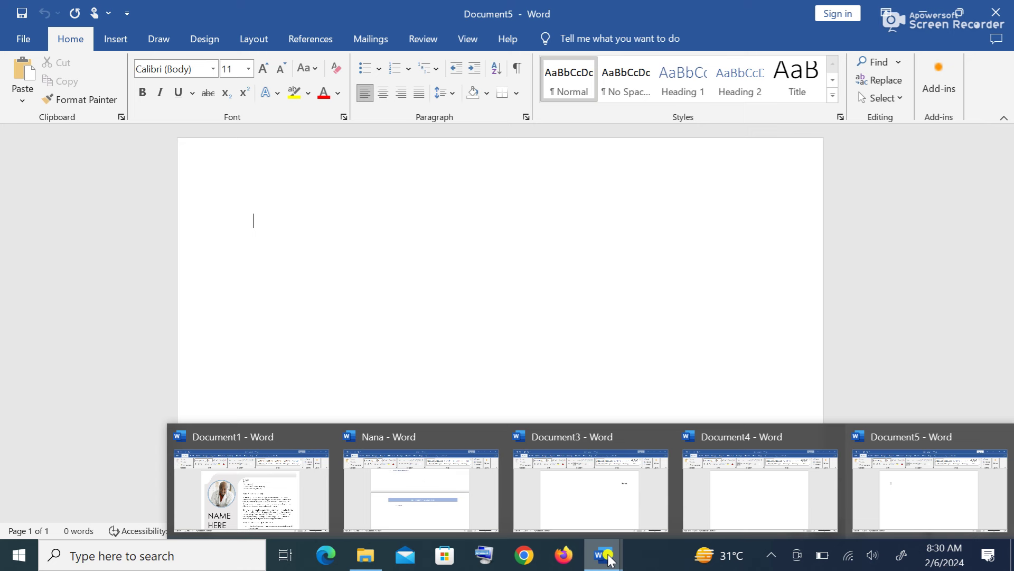
mouse_move(665, 439)
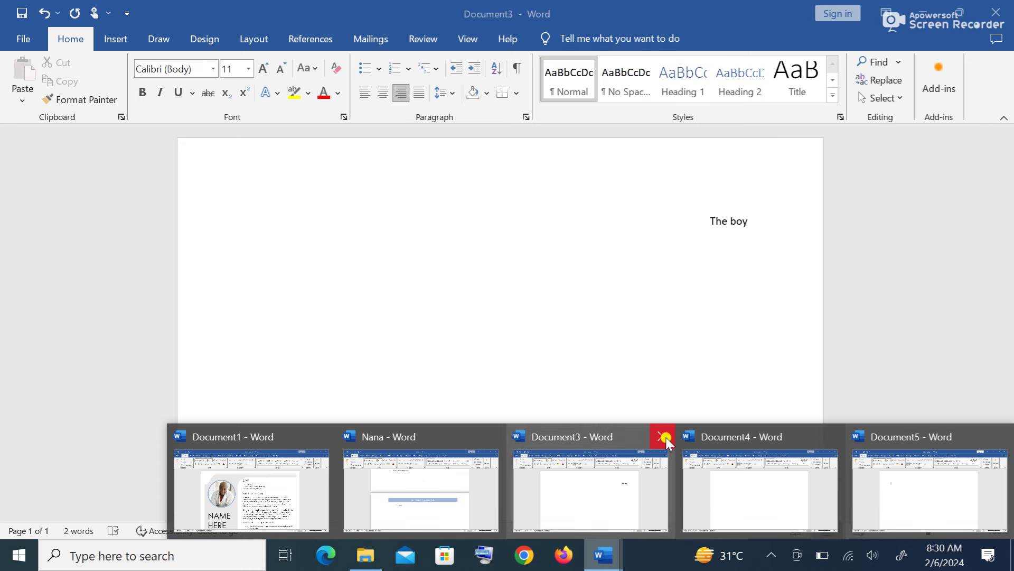
click(665, 439)
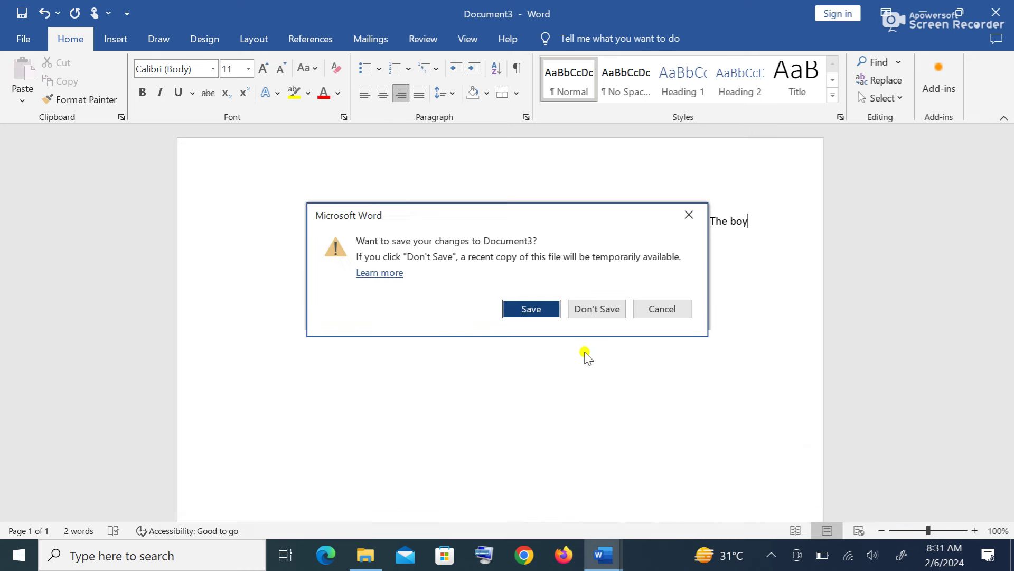
click(597, 311)
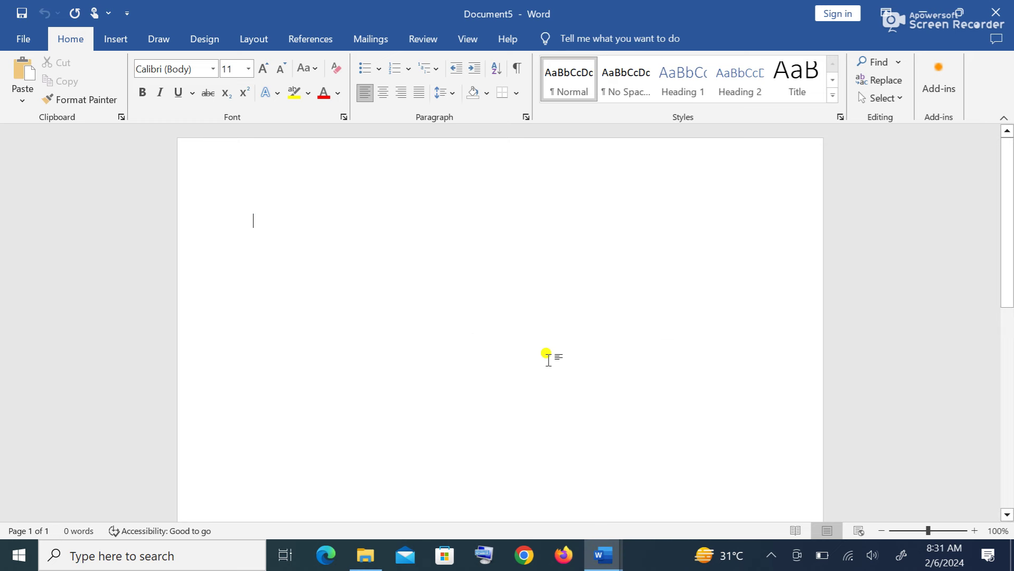
Switch to the open Nana document and go back to its chapter headings on page 2.
mouse_move(597, 554)
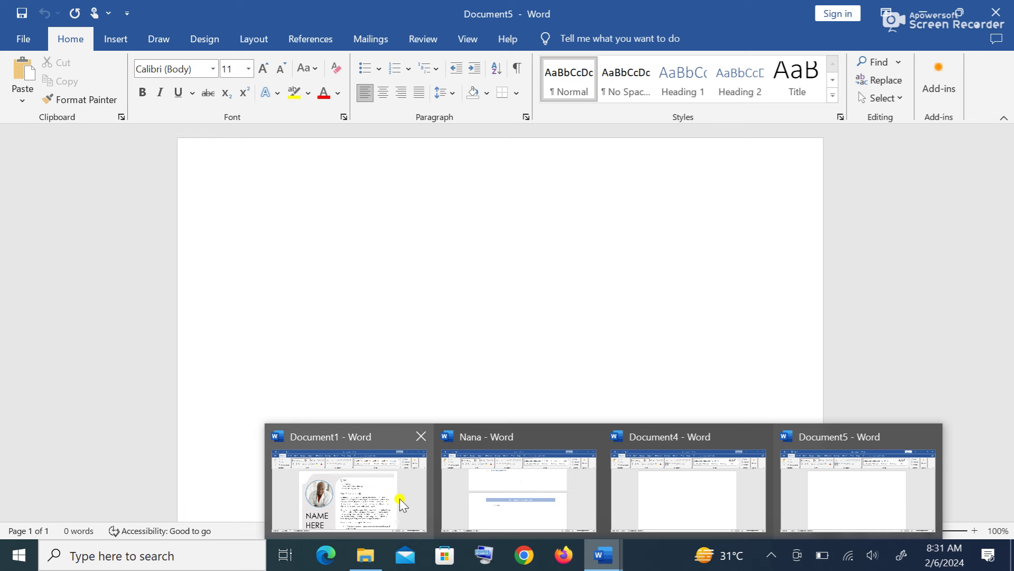
click(513, 502)
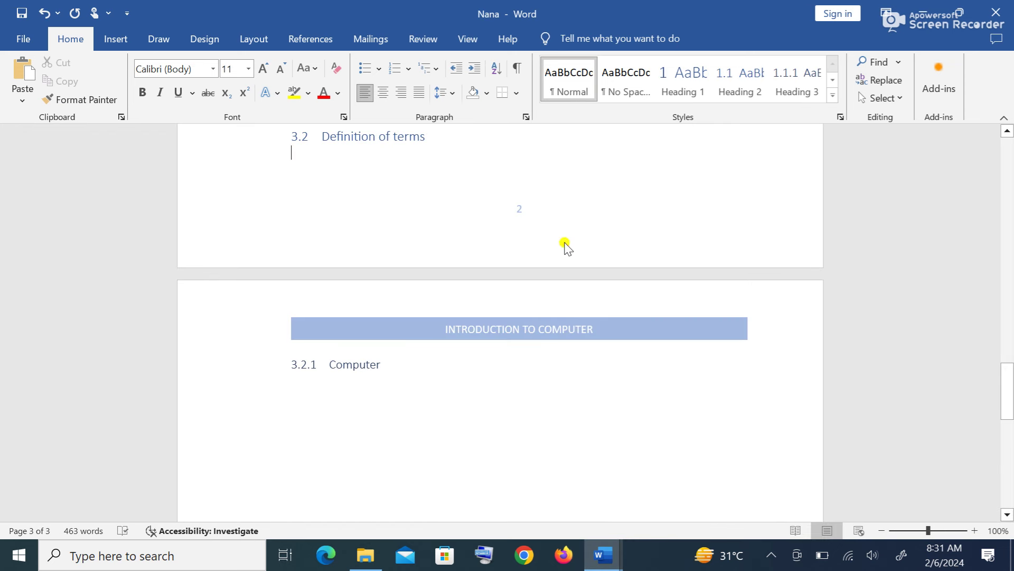
scroll(565, 246, up, 3)
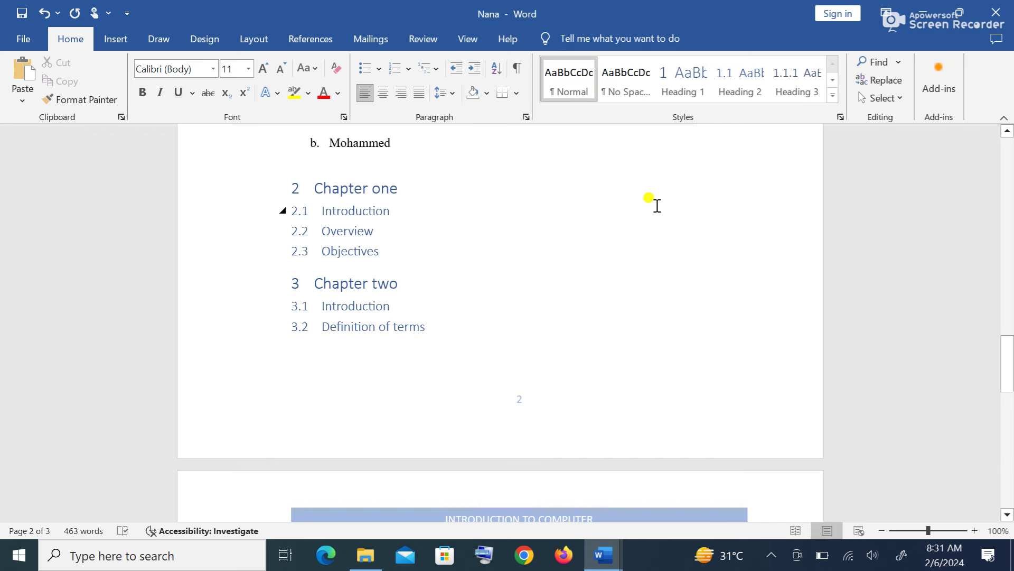